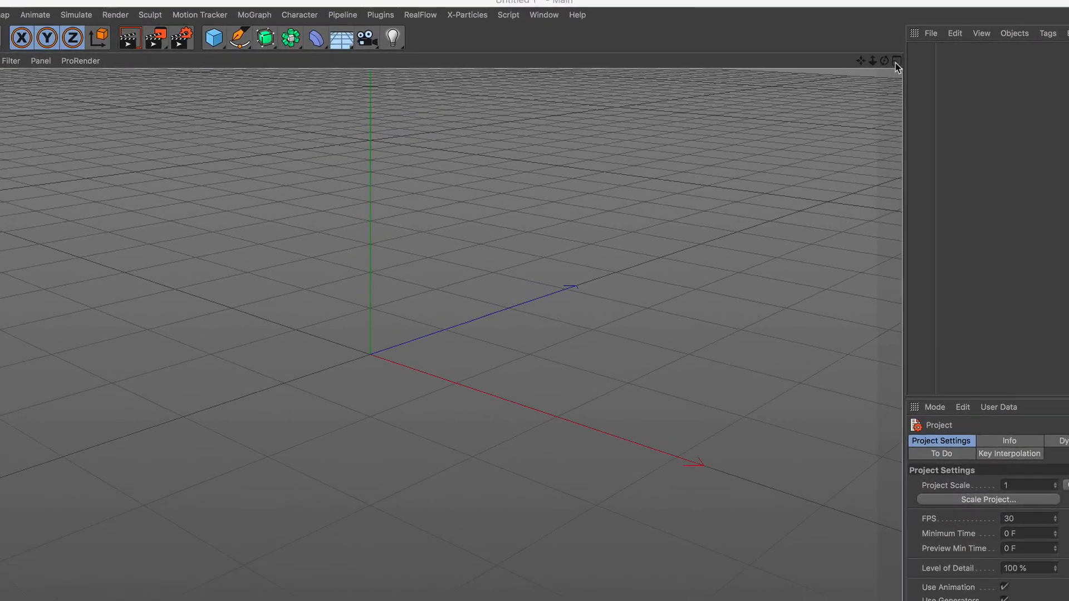
Maximize the Front view and load the CUP image from the Desktop as its background picture
left_click(801, 63)
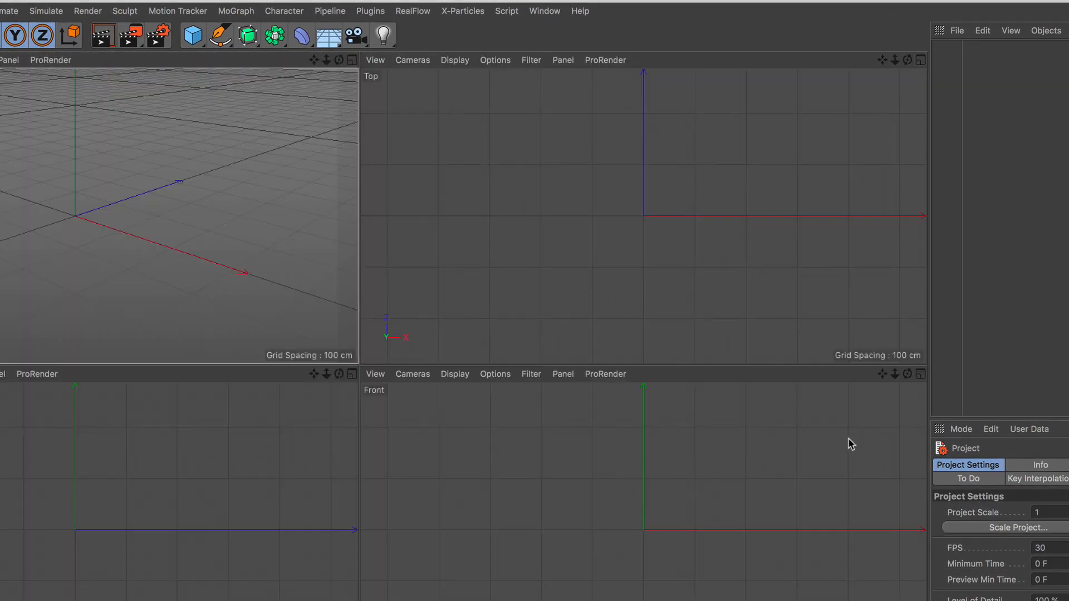
left_click(921, 374)
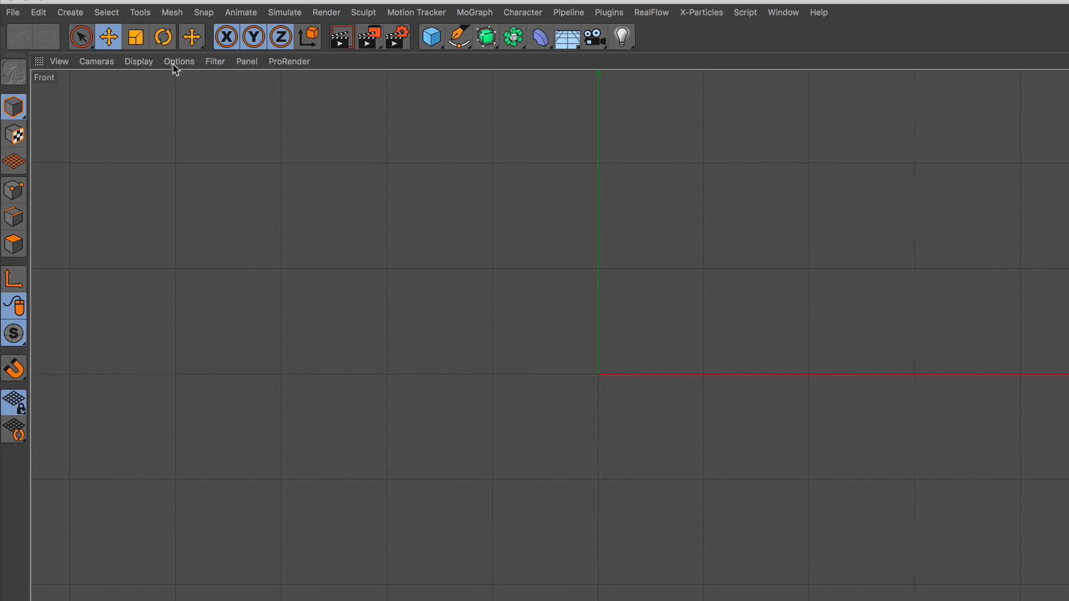
left_click(176, 63)
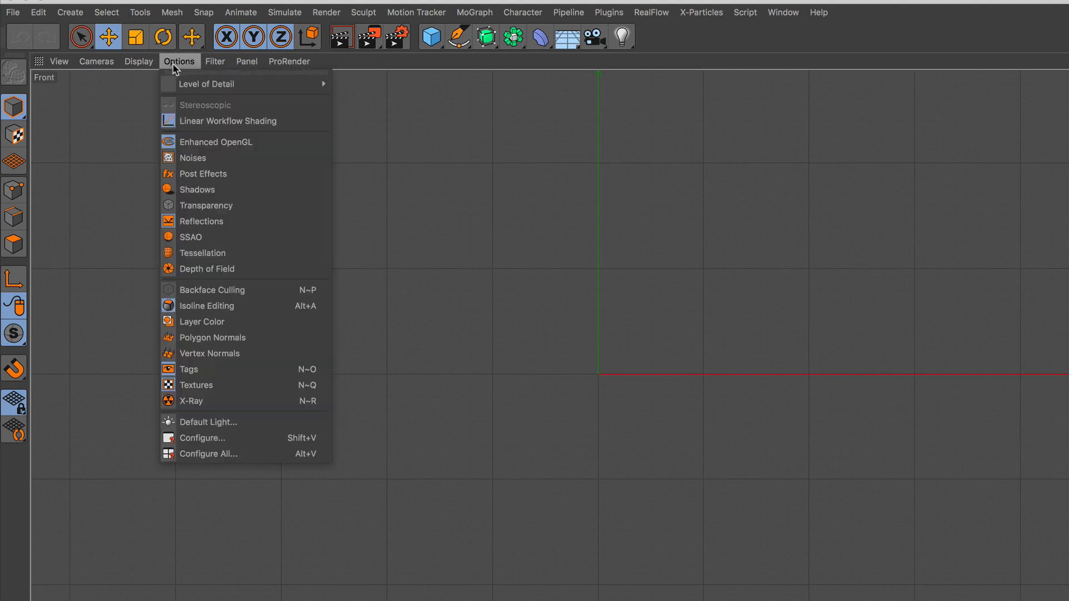
left_click(235, 440)
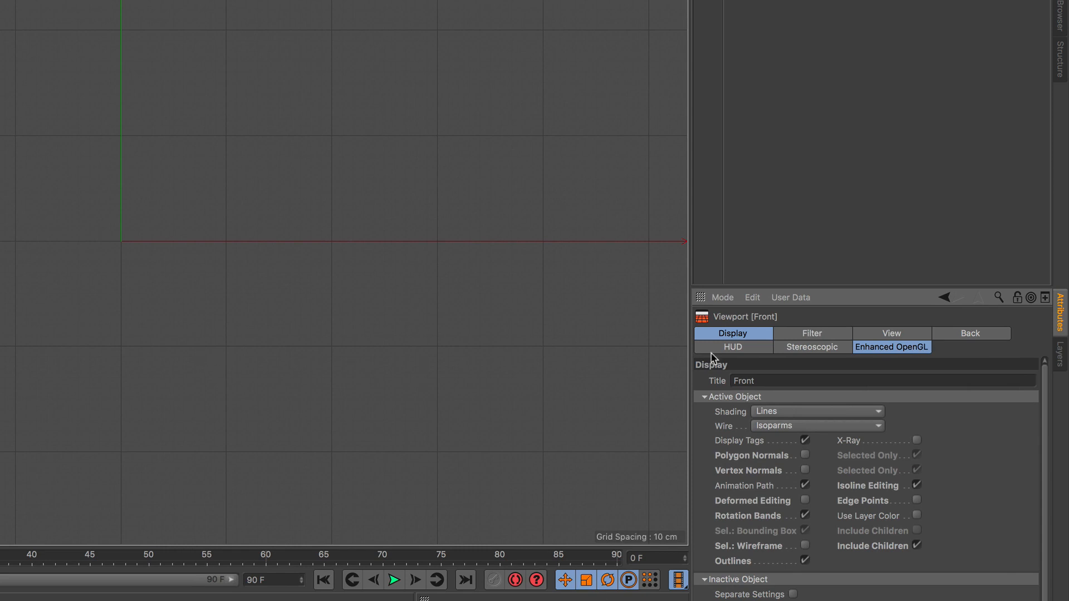
left_click(966, 338)
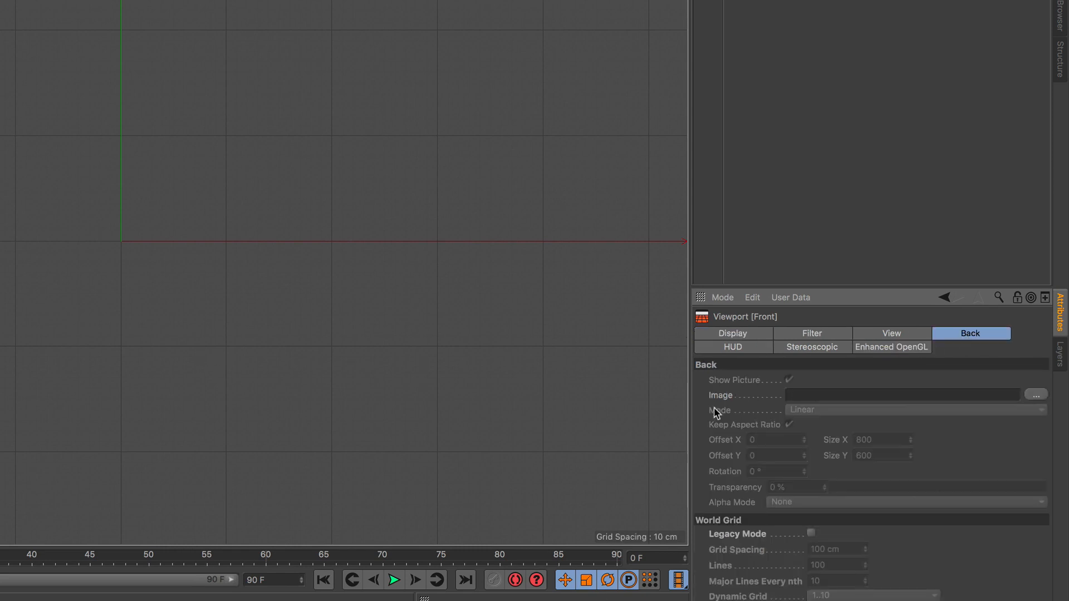
left_click(1036, 396)
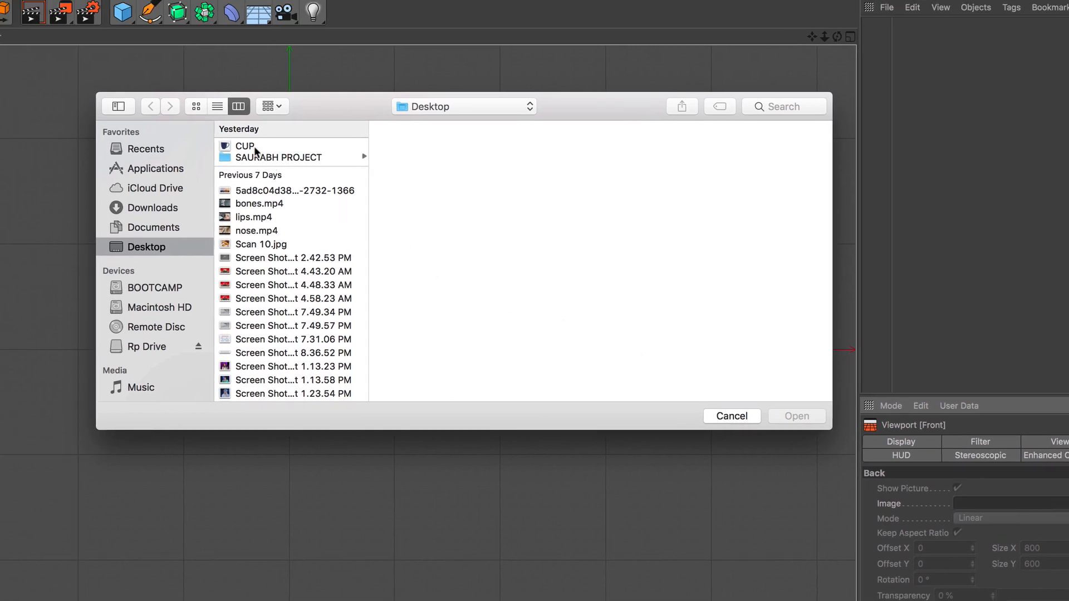
left_click(254, 146)
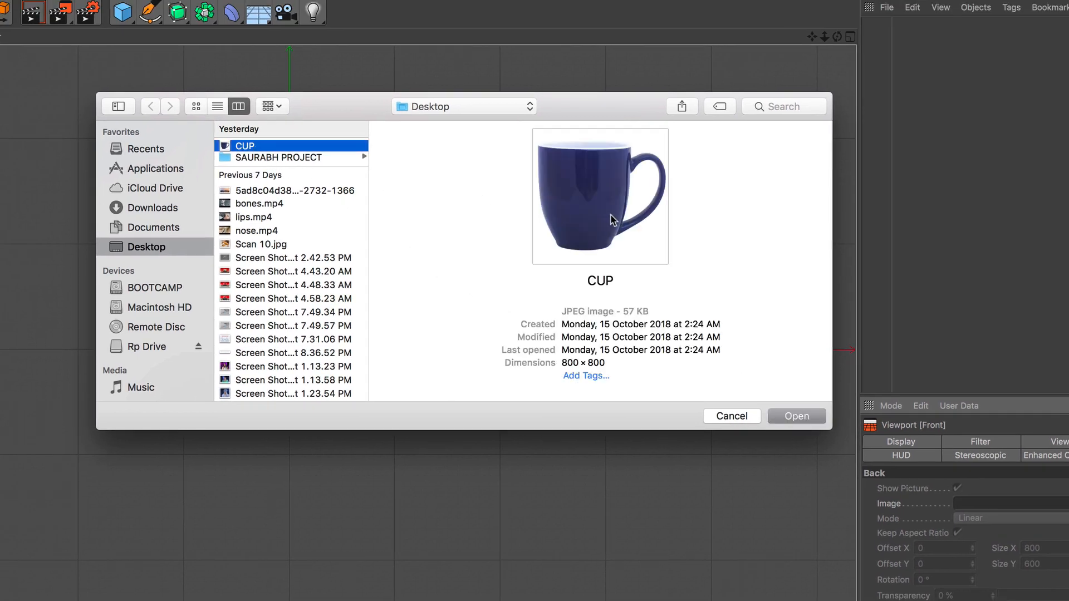
left_click(796, 415)
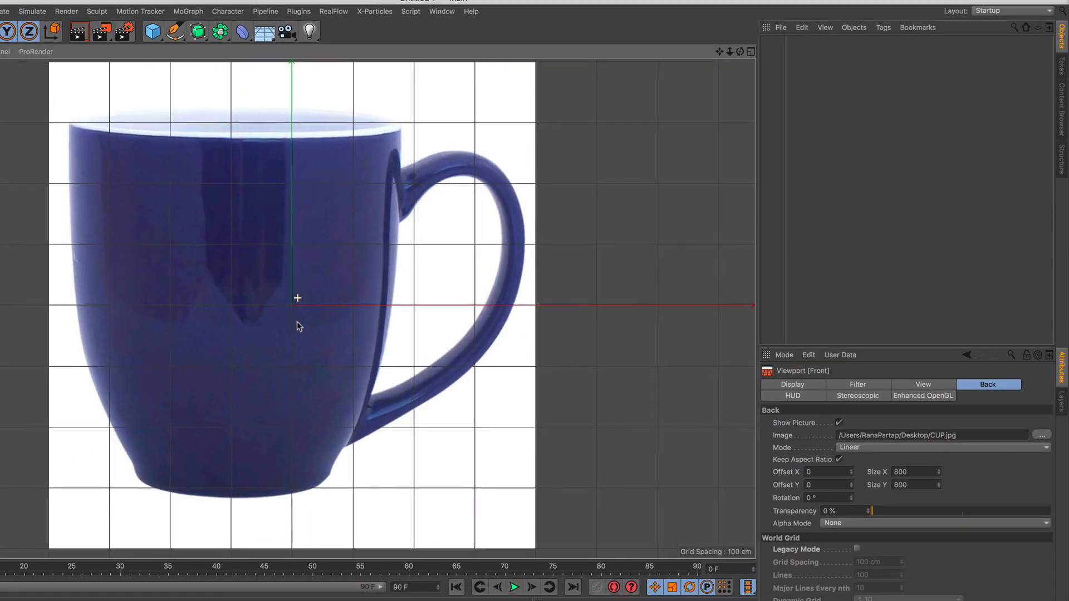
Set the background image's Offset Y to 315 and Offset X to 95 to centre the cup's base on the origin
scroll(298, 322, "down", 1)
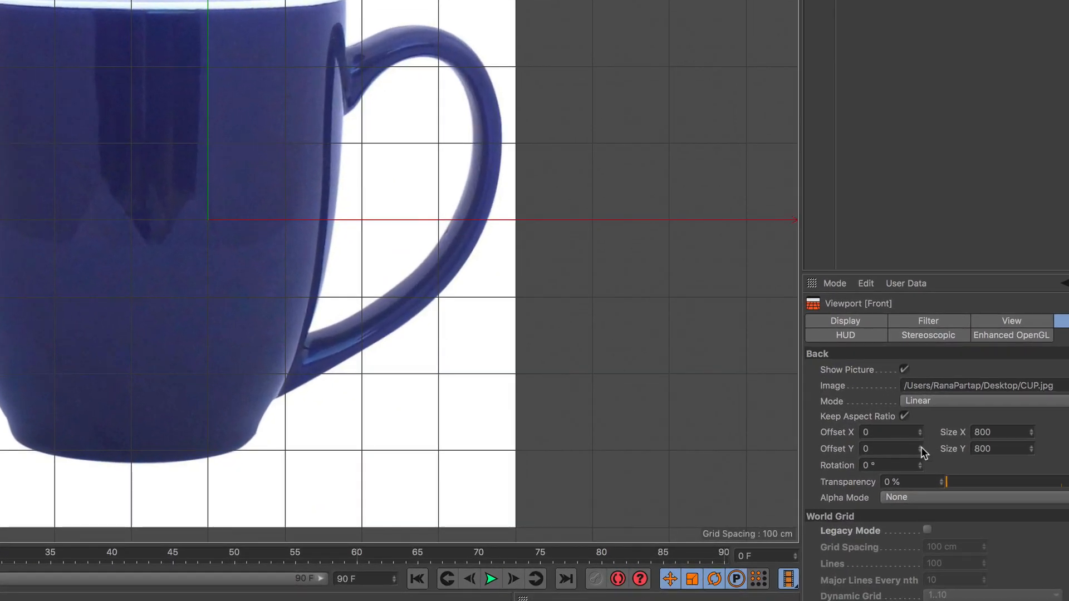
left_click_drag(920, 449, 921, 362)
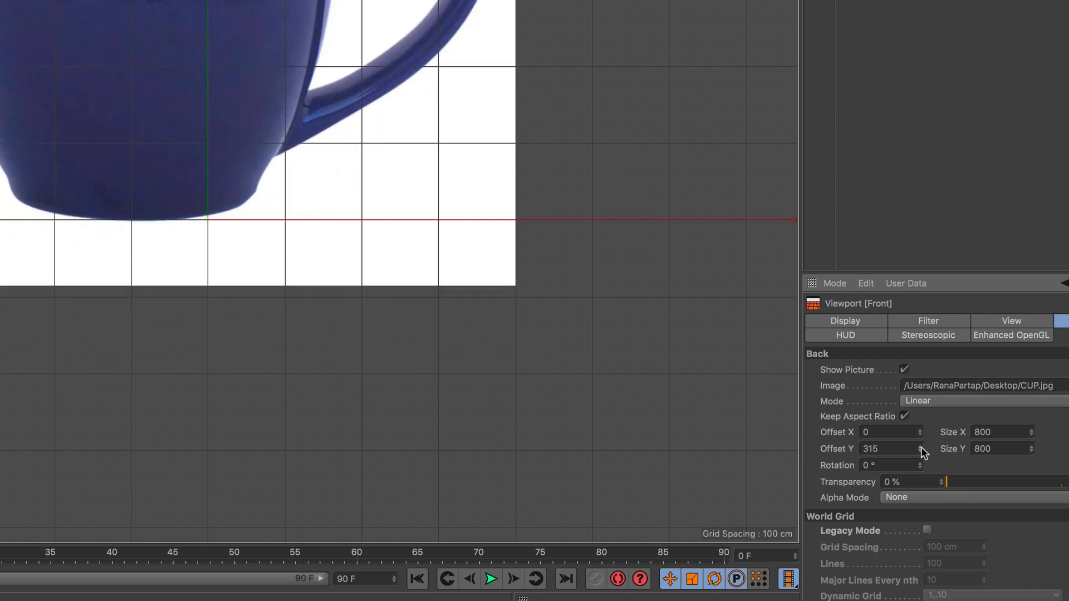
mouse_move(920, 432)
left_mouse_down()
mouse_move(920, 396)
mouse_move(922, 434)
left_mouse_up()
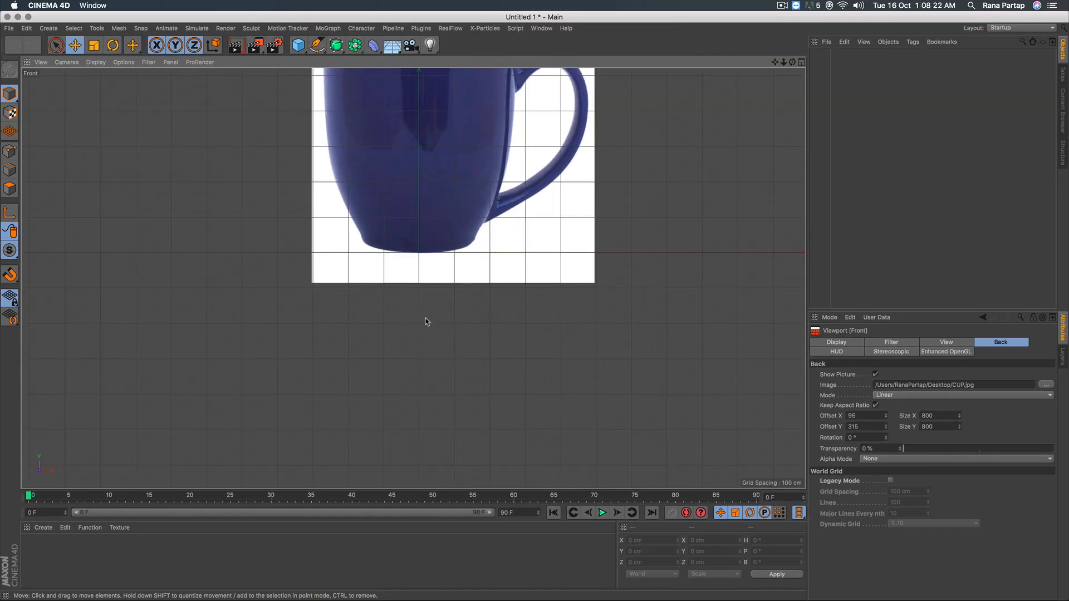
Trace the cup's handle-side wall with a Pen spline from the rim down to the inner lower joint of the handle
middle_click_drag(444, 212, 444, 348, "alt")
right_click_drag(450, 252, 455, 226, "alt")
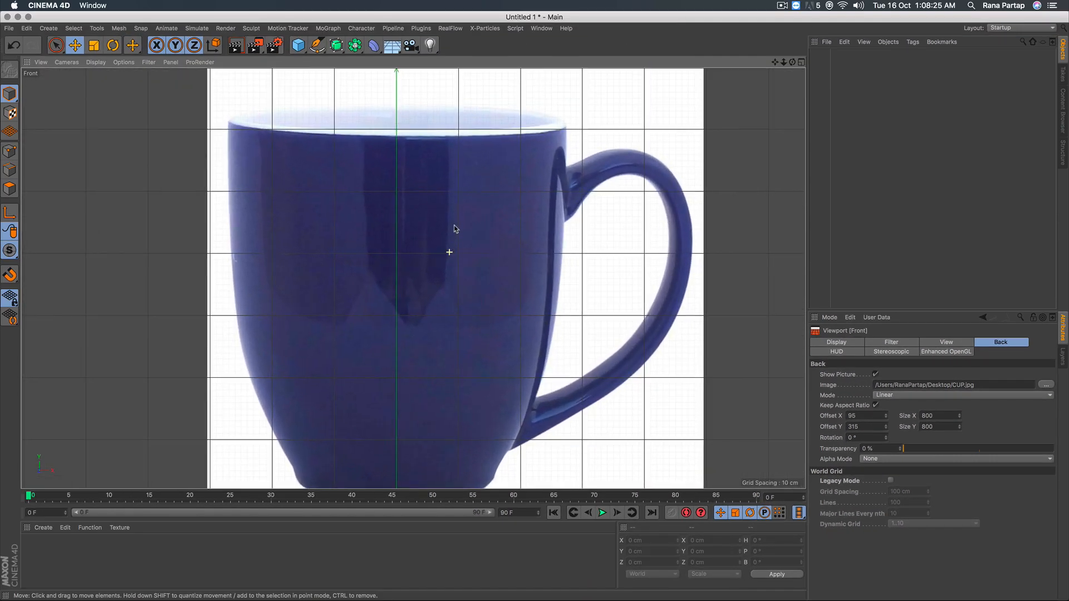
middle_click_drag(452, 253, 454, 234, "alt")
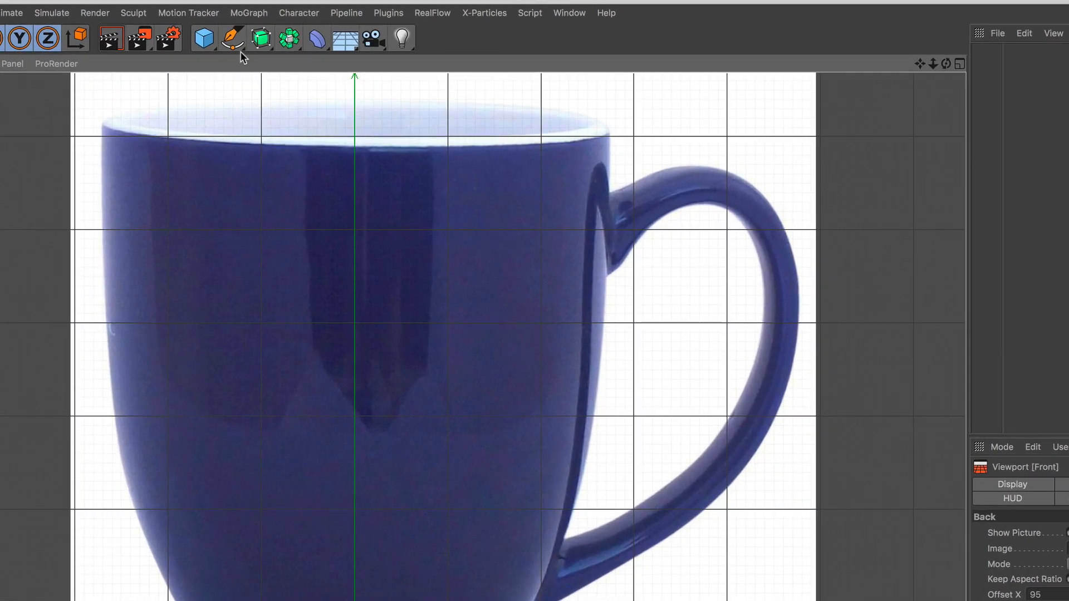
left_click(241, 51)
left_click(301, 65)
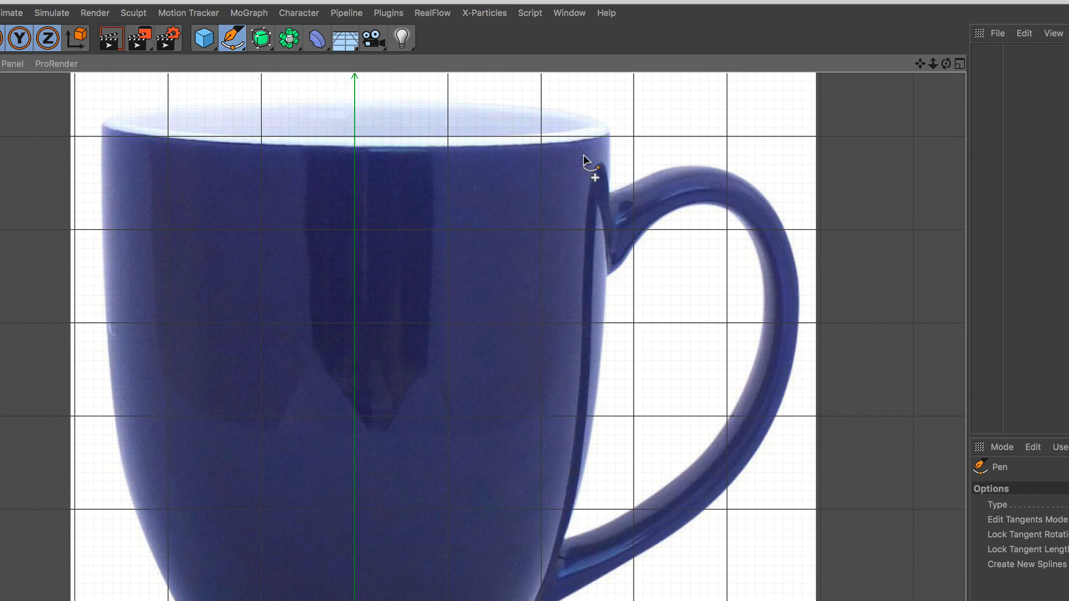
left_click(610, 131)
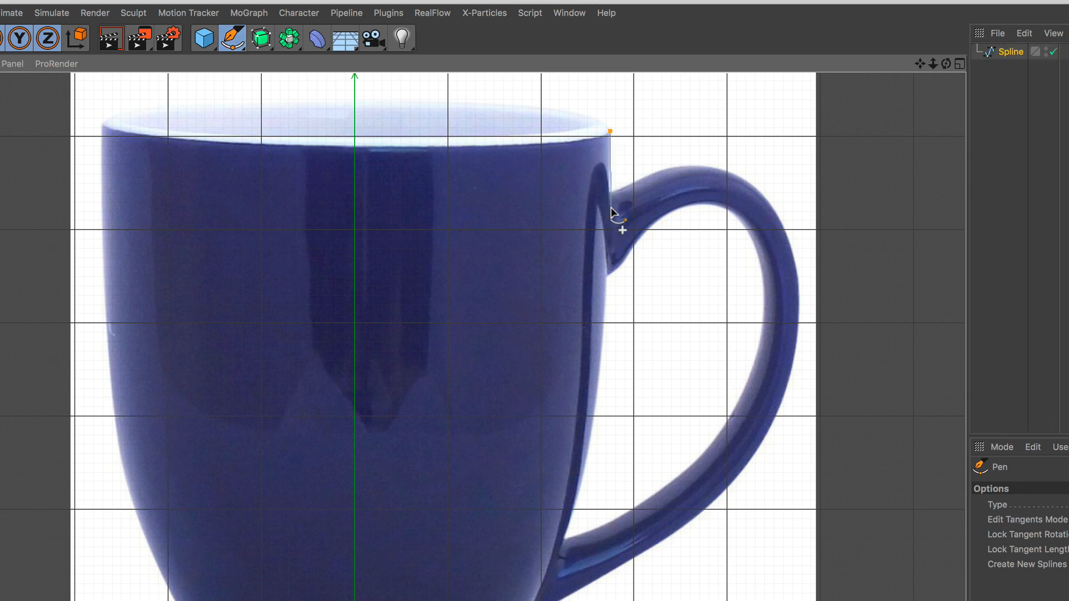
left_click(609, 196)
left_click(608, 267)
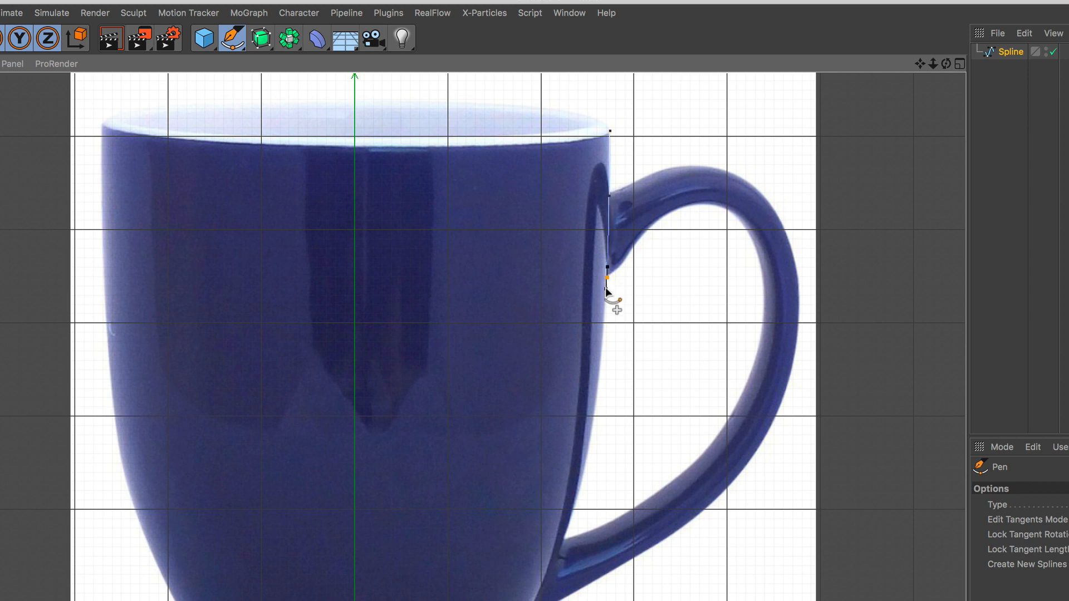
left_click(606, 288)
left_click_drag(591, 439, 583, 472)
left_click_drag(582, 345, 577, 353)
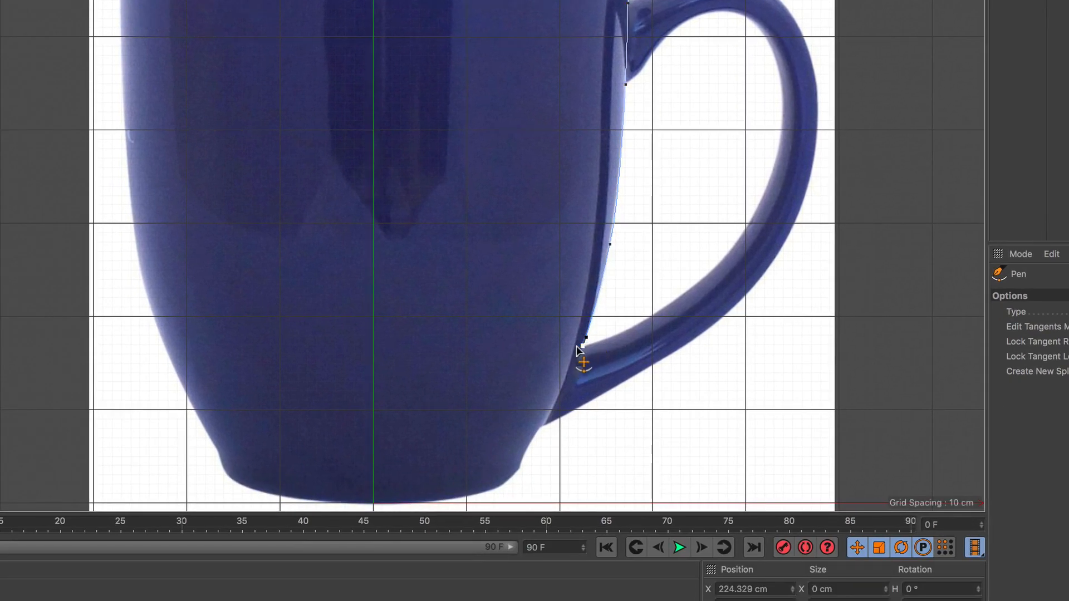
Continue the spline past the handle and around the cup's foot, ending it at the base's centre on the vertical axis
left_click(543, 424)
left_click_drag(542, 426, 539, 434)
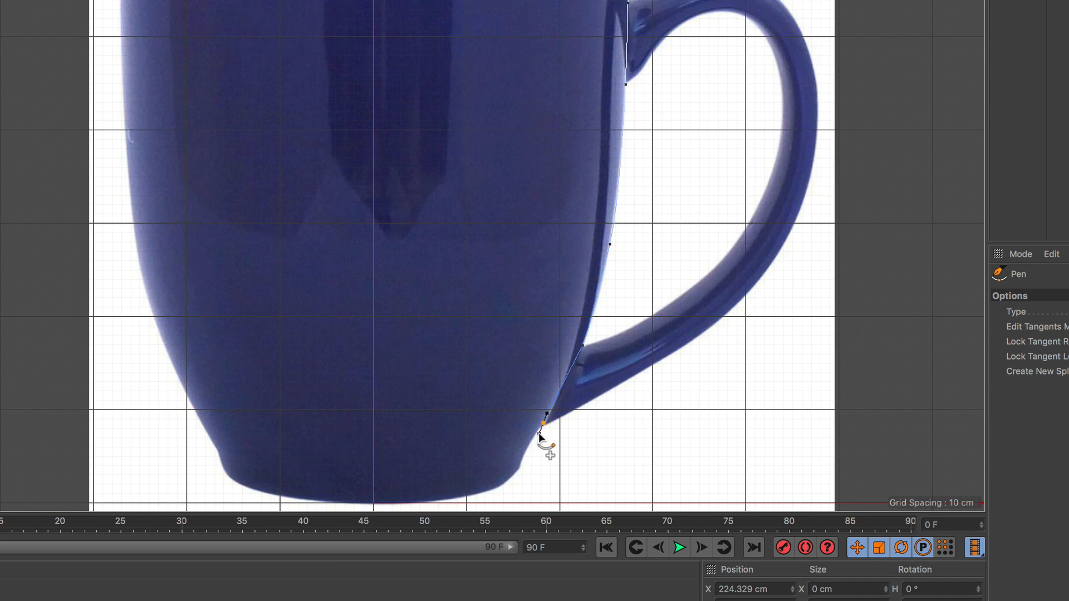
left_click(526, 465)
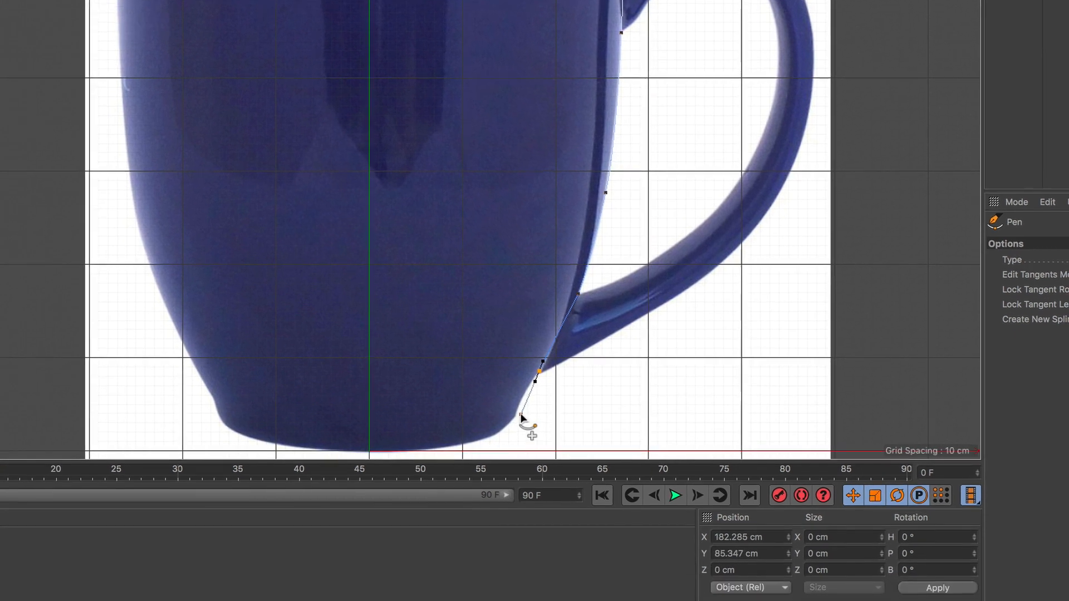
left_click_drag(517, 390, 505, 397)
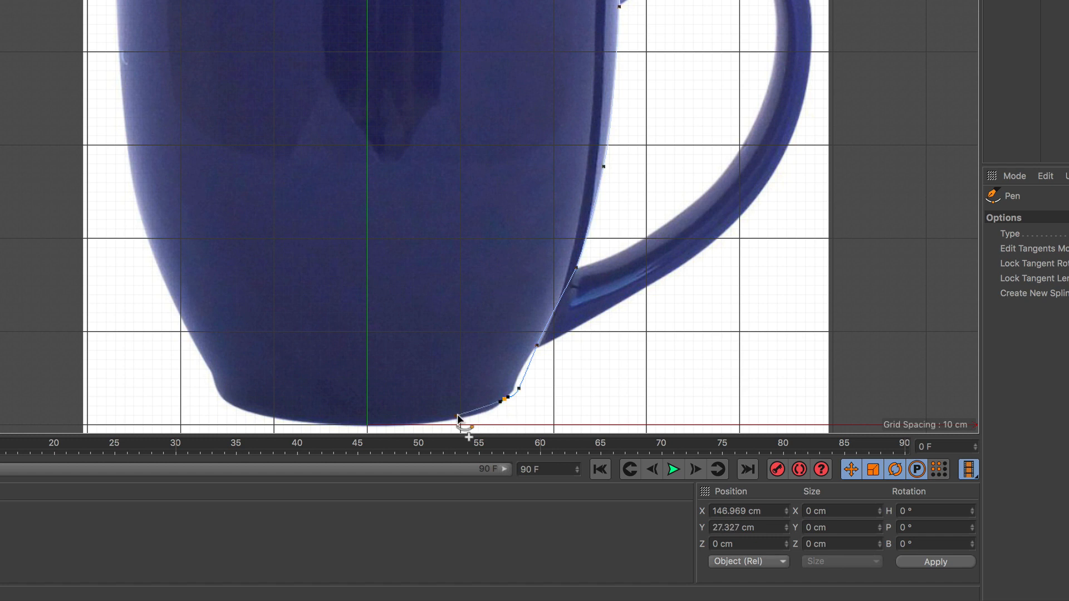
left_click_drag(419, 423, 394, 425)
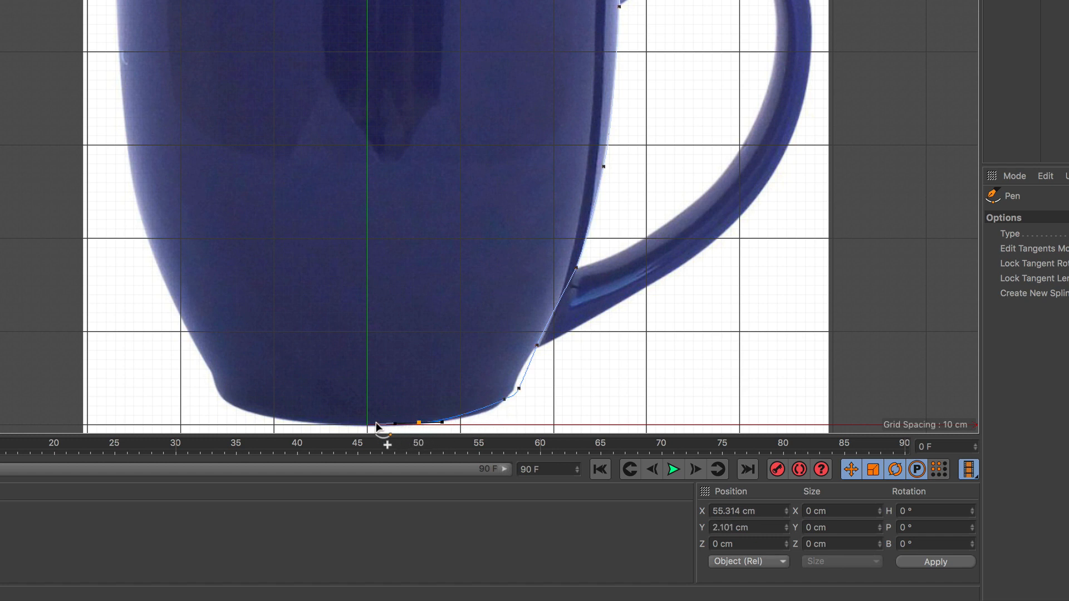
left_click(368, 427)
right_click(369, 424)
left_click(378, 422)
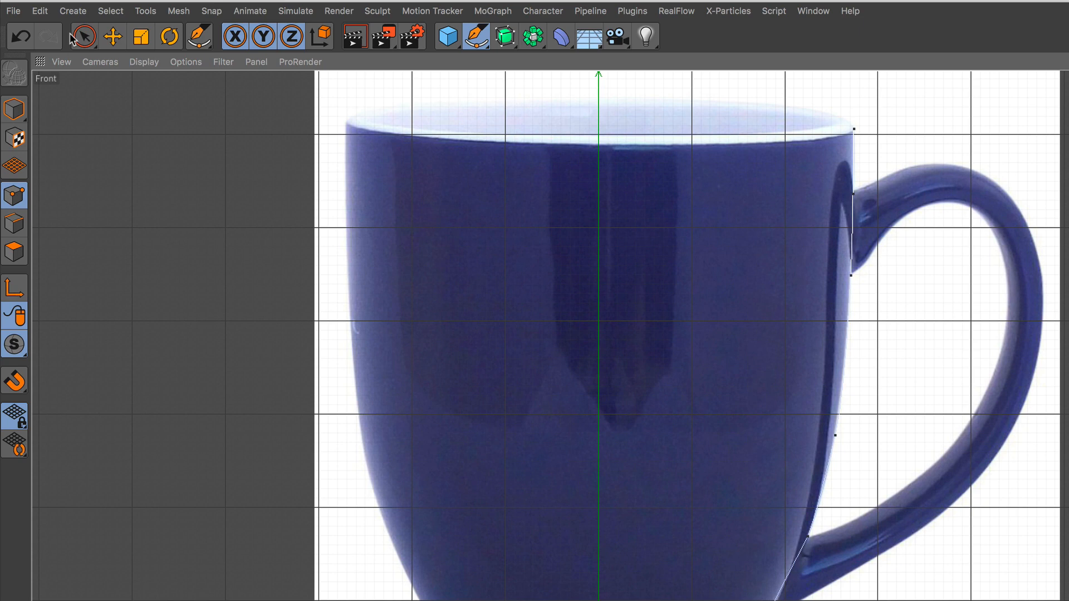
Select all points of the cup profile spline with Rectangle Selection and create an inward outline for the wall thickness
left_click_drag(83, 36, 110, 87)
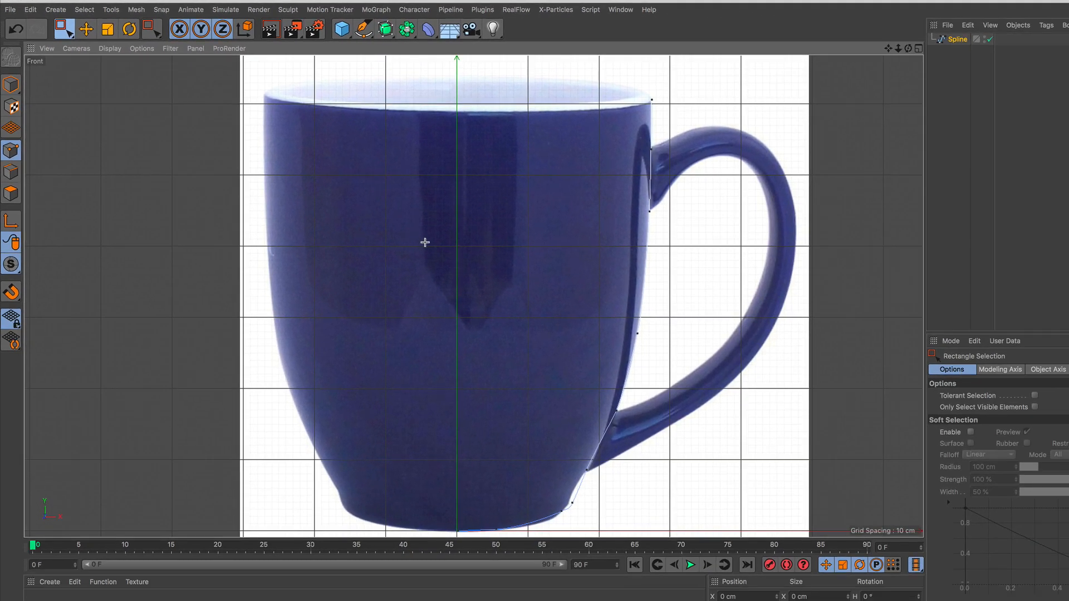
scroll(458, 256, "down", 2)
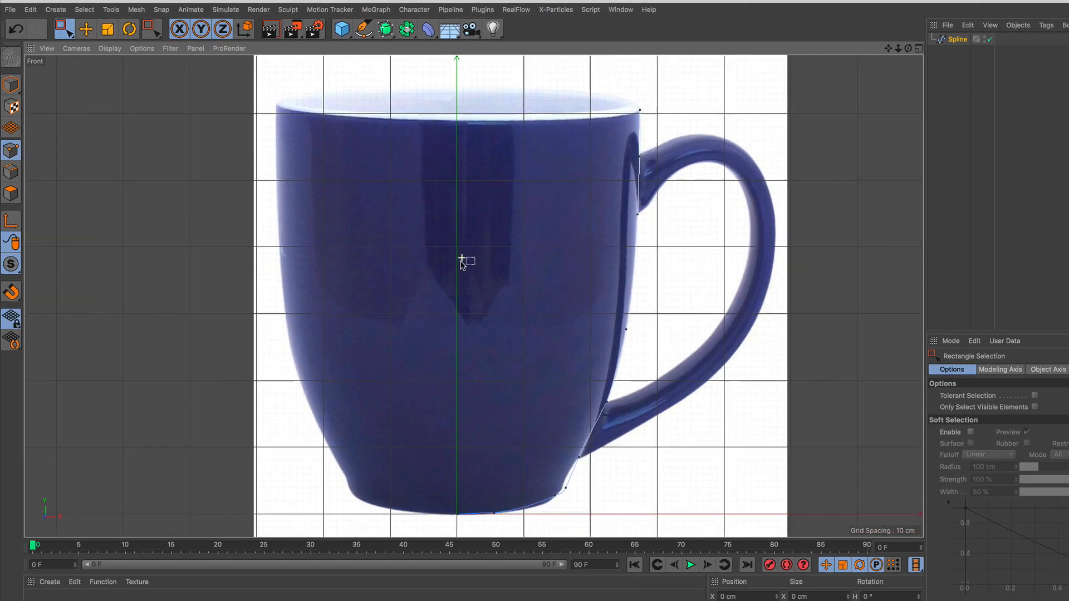
scroll(458, 267, "up", 1)
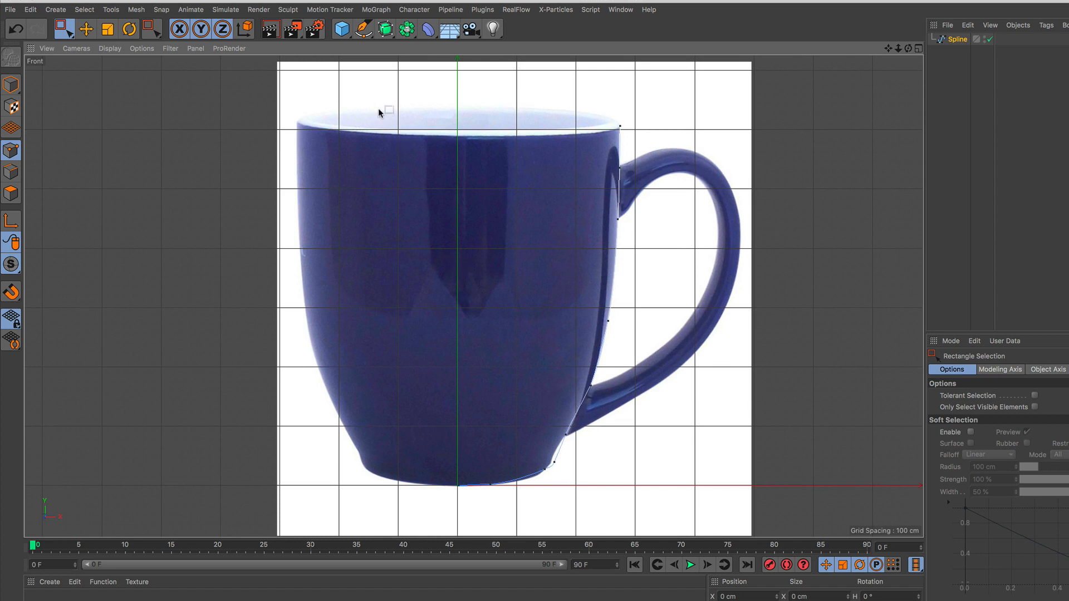
left_click_drag(372, 88, 700, 509)
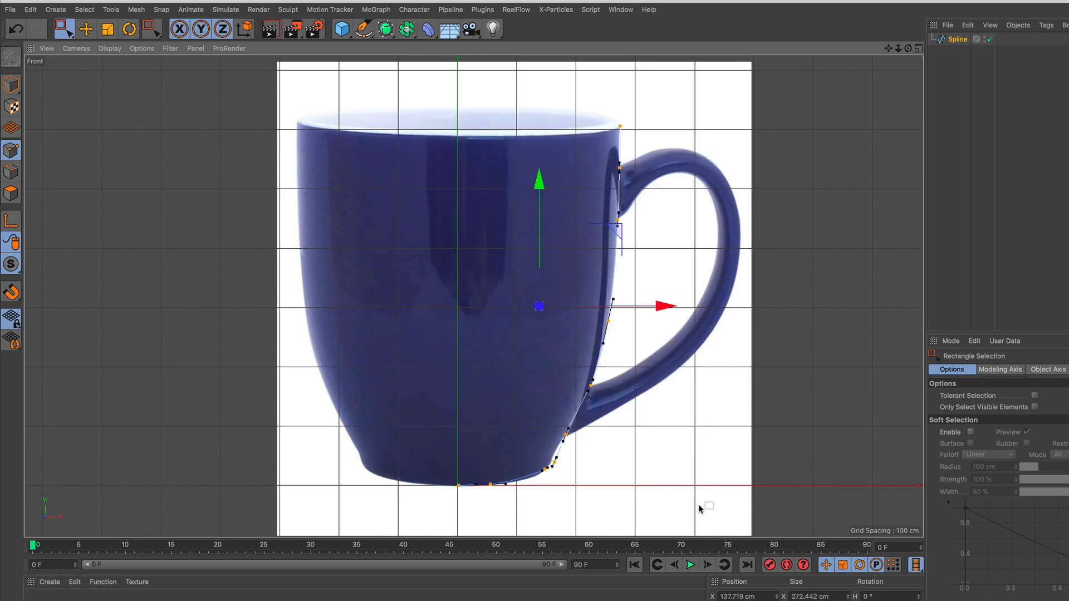
right_click(685, 245)
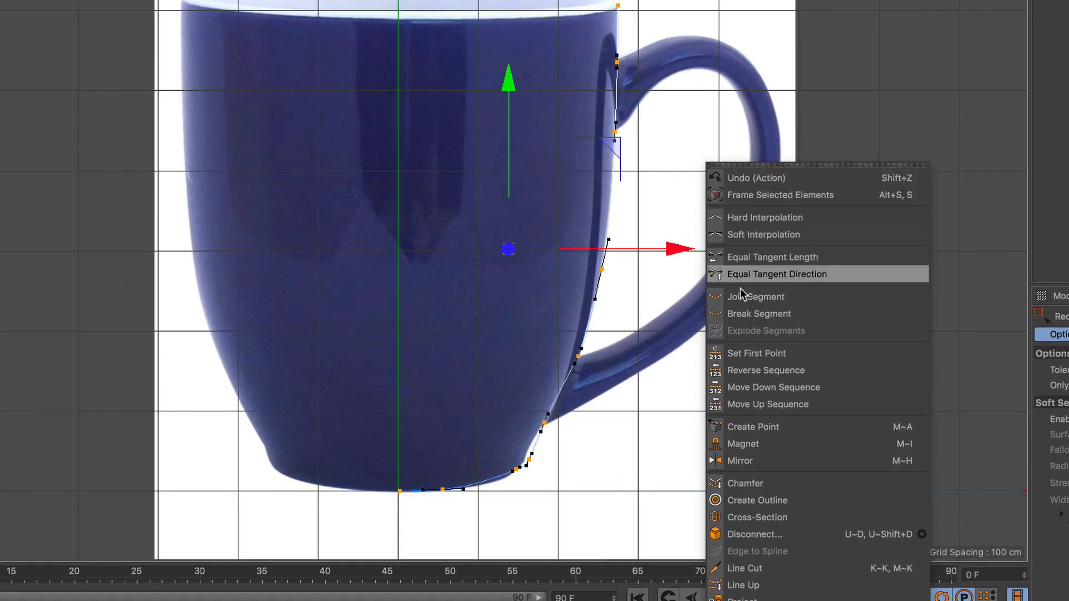
left_click(828, 500)
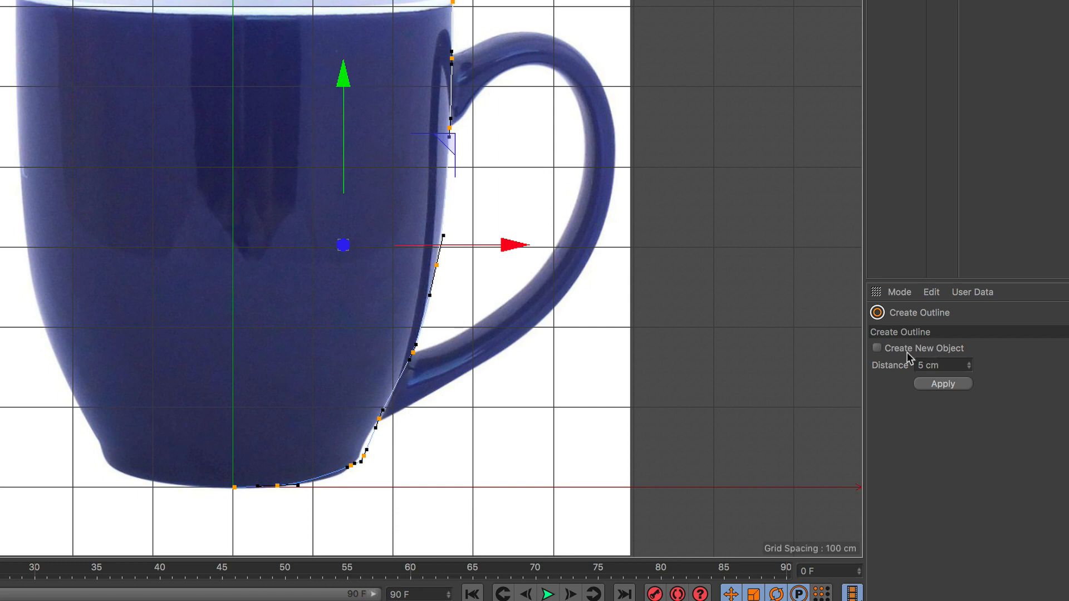
scroll(377, 395, "up", 5)
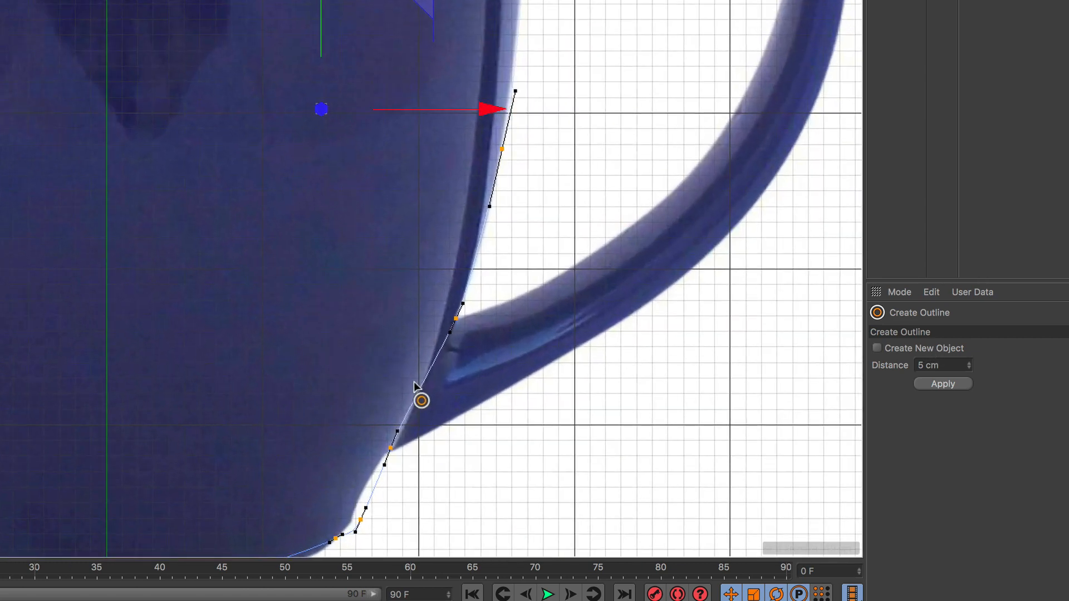
left_click_drag(414, 382, 395, 382)
scroll(372, 367, "down", 2)
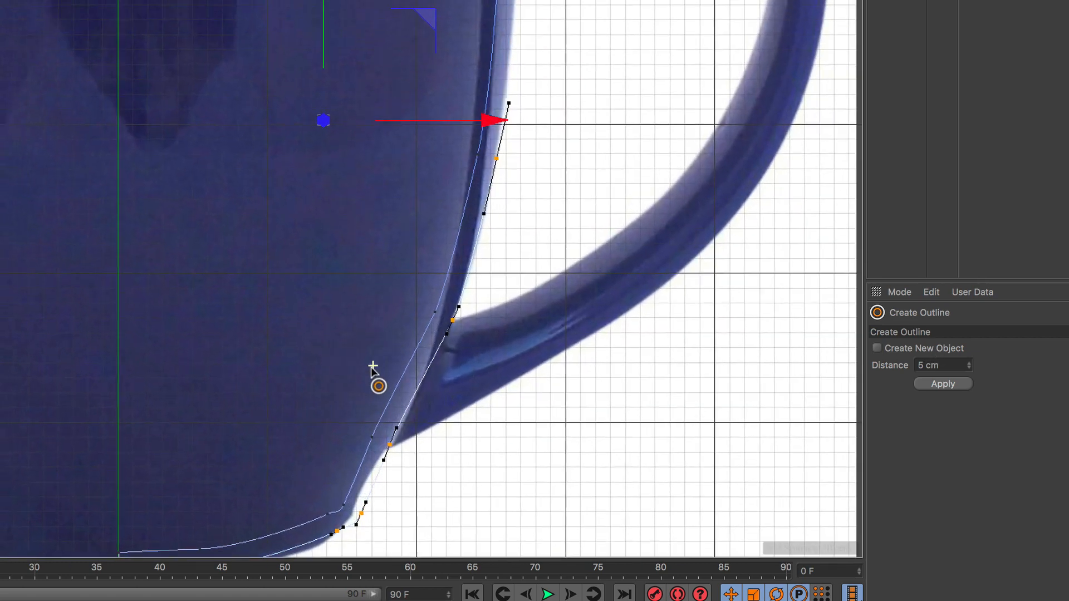
Scale the outline's two end points at the base's centre along X into a vertical line and move them about 1.08 cm onto the Y axis
middle_click_drag(373, 360, 387, 270, "alt")
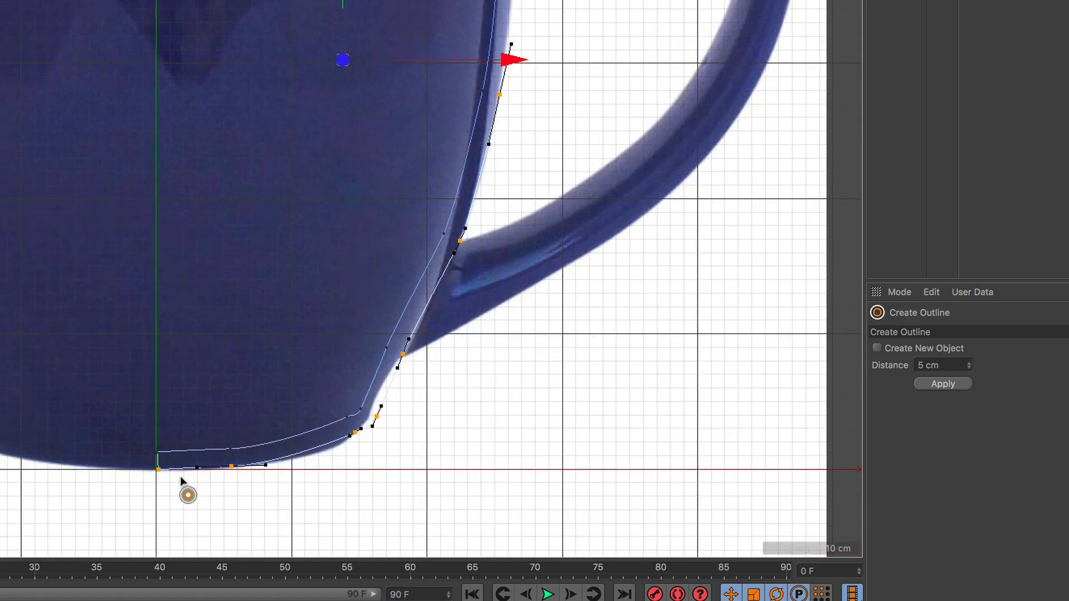
right_click_drag(179, 477, 210, 383, "alt")
middle_click_drag(215, 401, 236, 386, "alt")
middle_click_drag(503, 305, 533, 296, "alt")
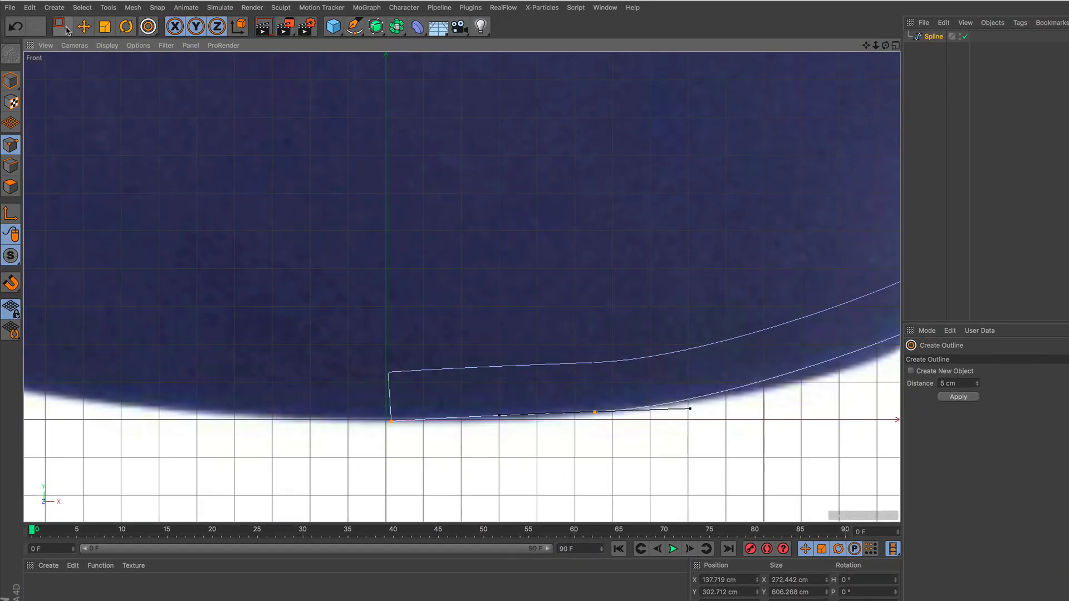
left_click(60, 25)
left_click_drag(355, 349, 439, 469)
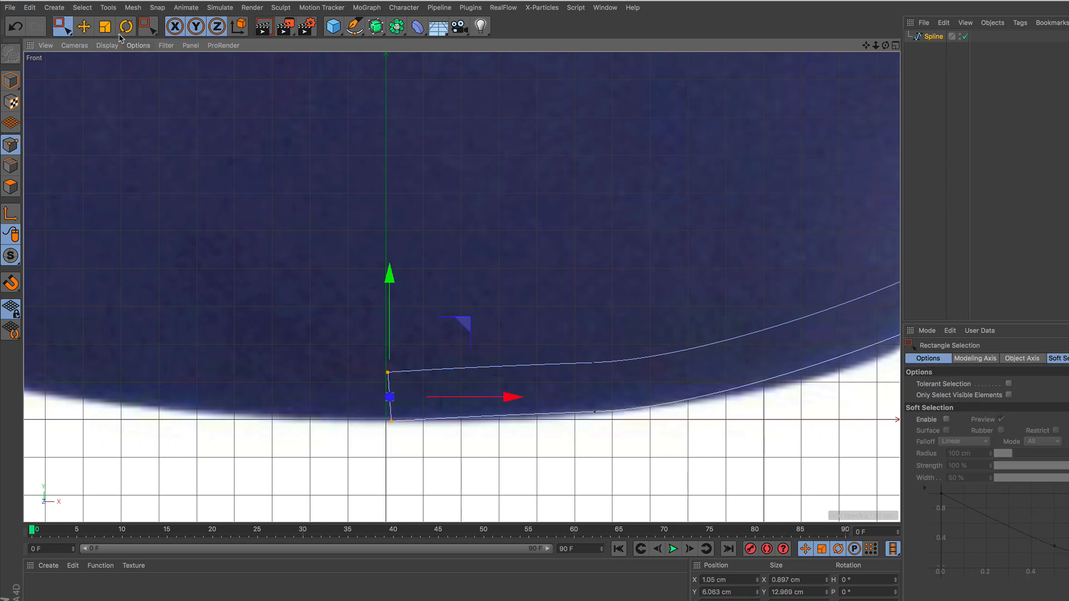
left_click(105, 26)
left_click_drag(512, 397, 389, 405)
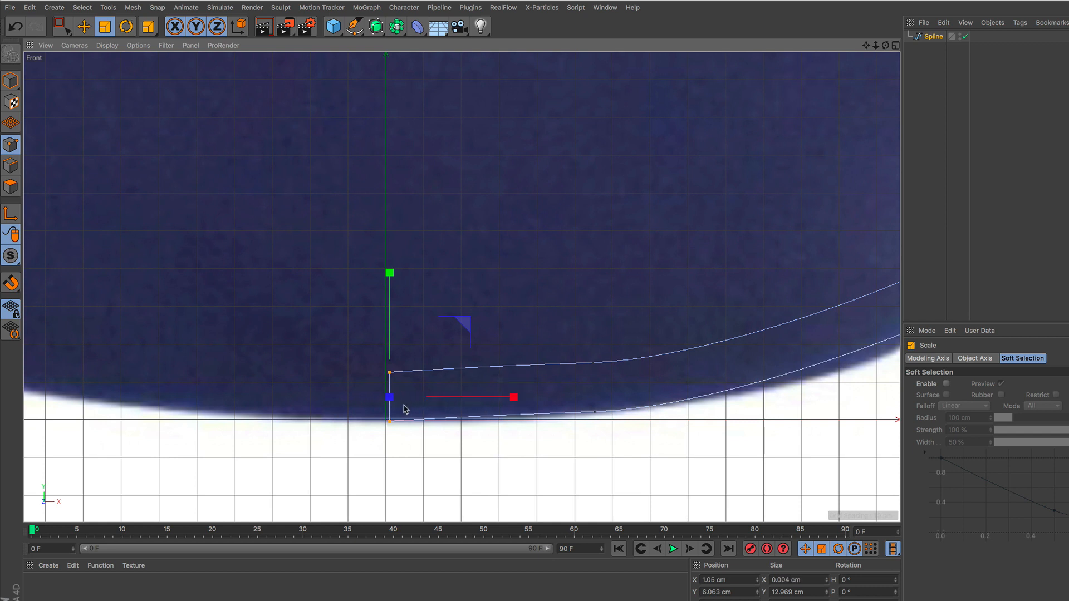
left_click_drag(63, 27, 97, 43)
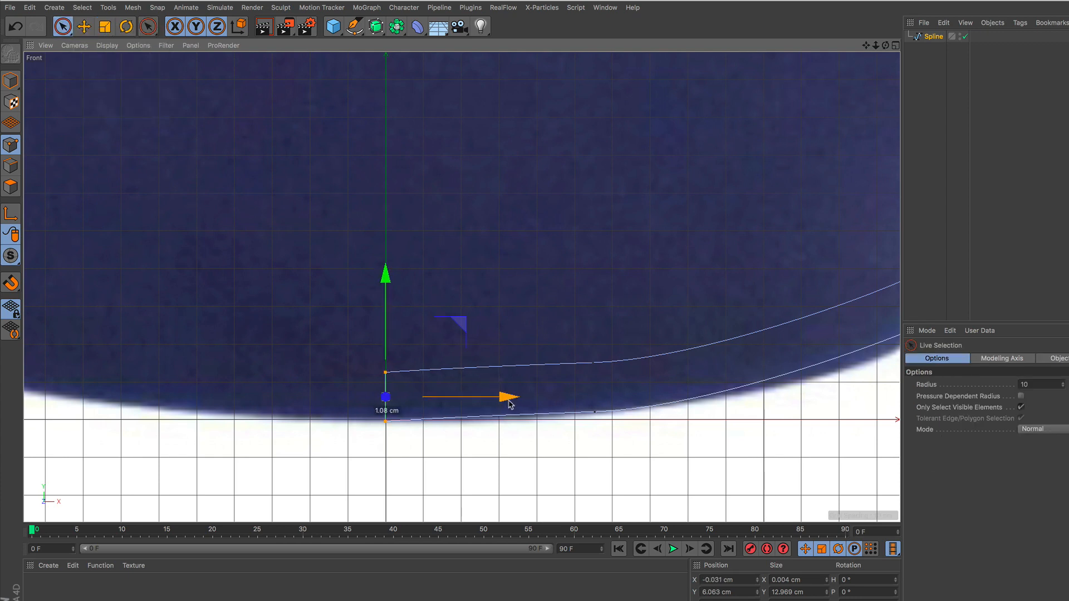
Select the two end points at the cup's rim with Rectangle Selection and scale them along Y into a horizontal line
scroll(518, 255, "down", 10)
middle_click_drag(539, 87, 458, 295, "alt")
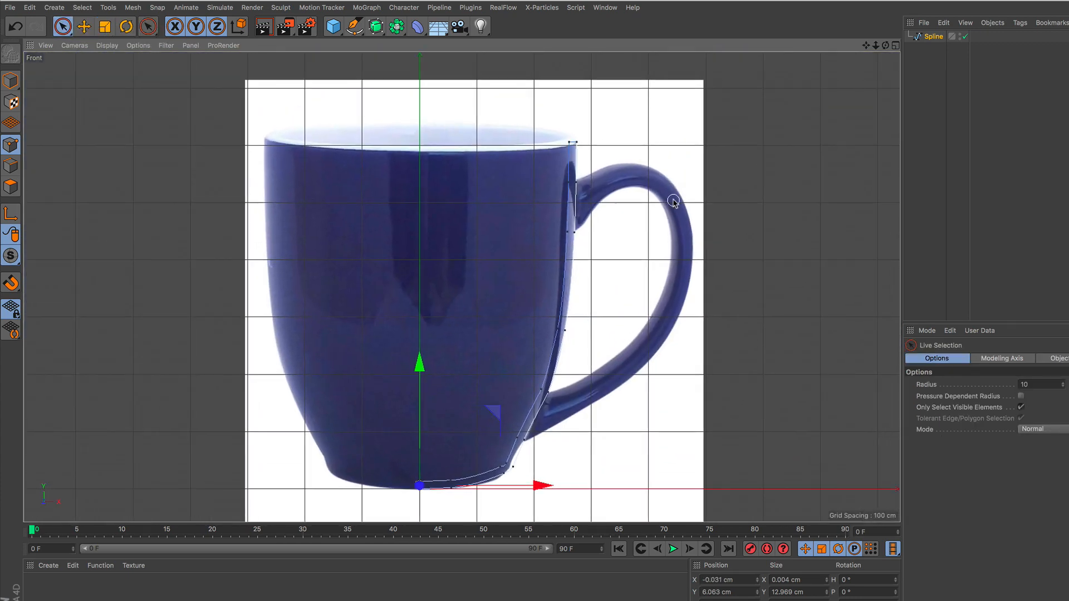
scroll(591, 150, "up", 10)
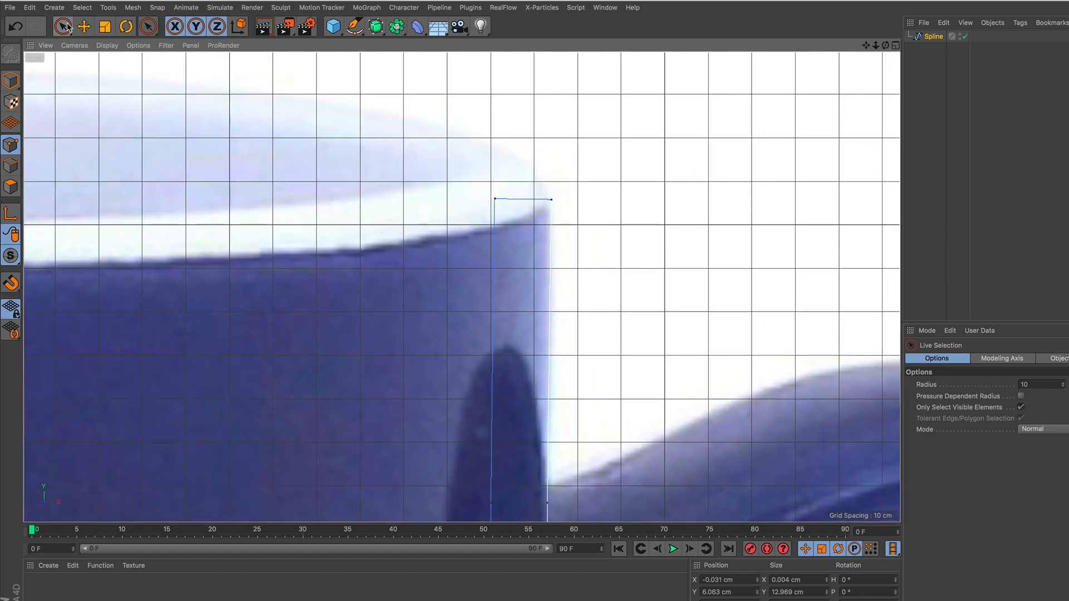
left_click_drag(71, 34, 84, 65)
left_click_drag(468, 171, 585, 233)
middle_click_drag(585, 174, 589, 220, "alt")
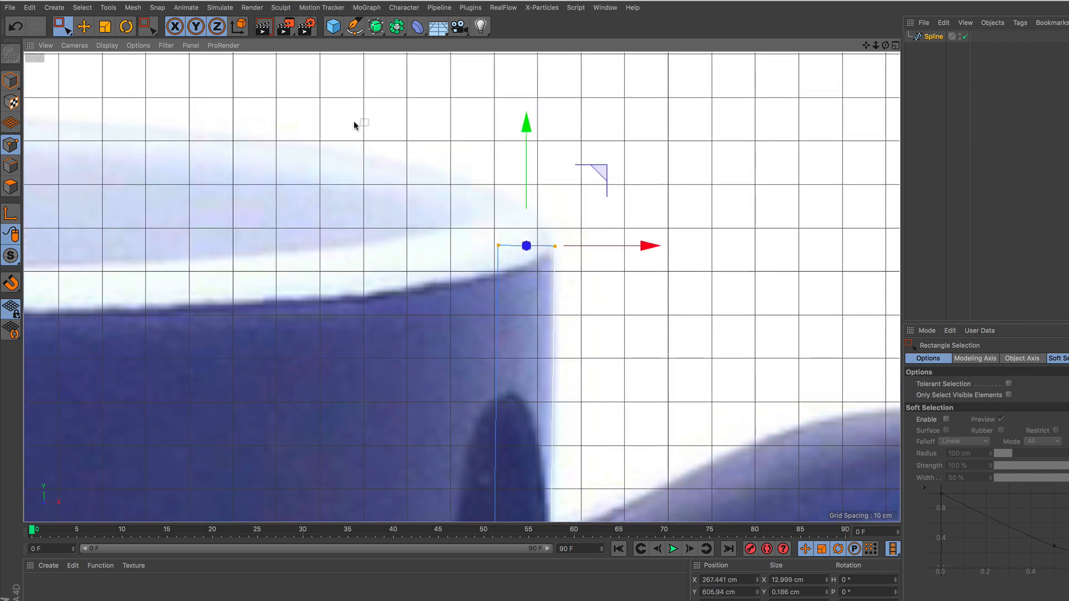
left_click(105, 26)
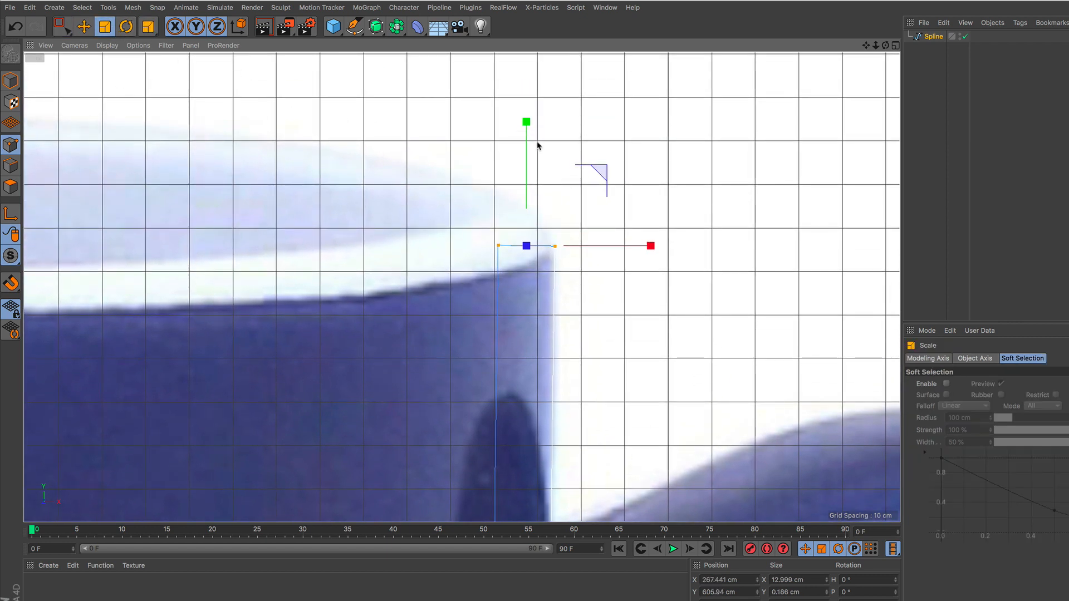
left_click_drag(526, 122, 527, 246)
Chamfer the two selected rim points with a radius of 8 cm
right_click(688, 163)
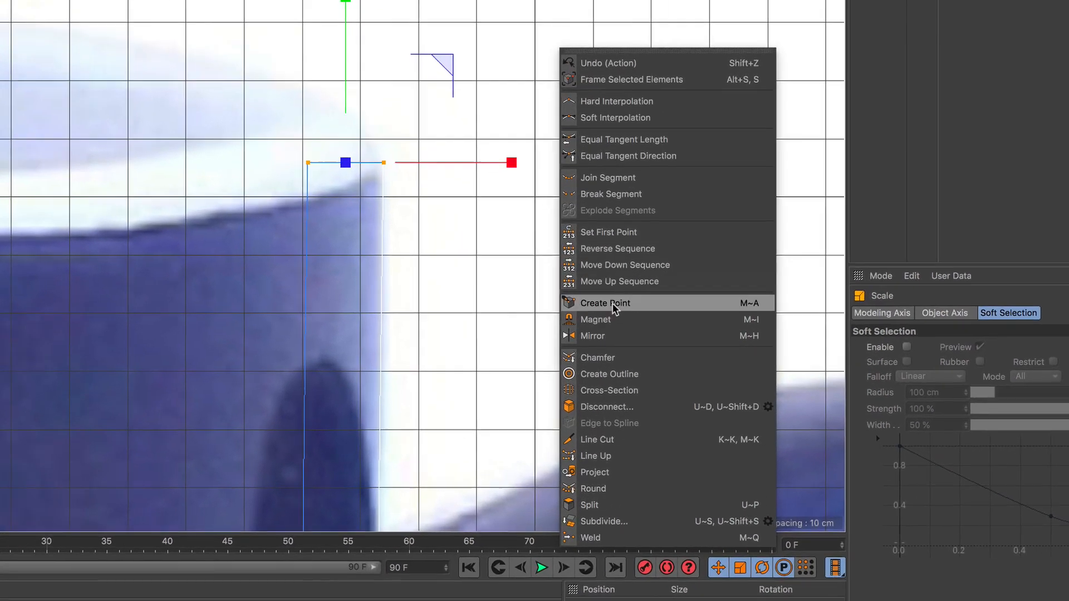
left_click(742, 391)
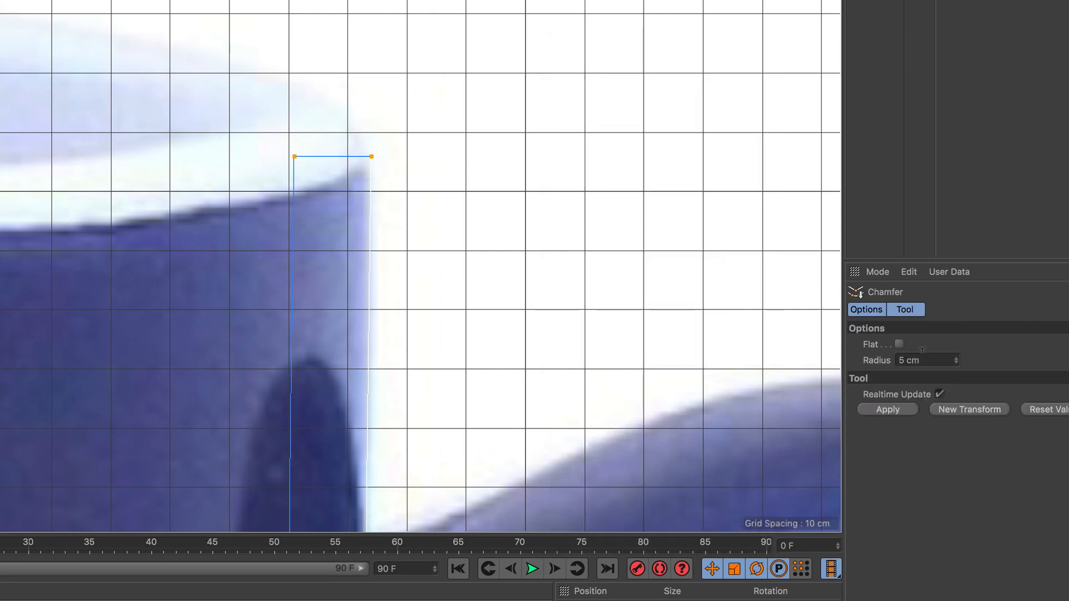
left_click_drag(922, 361, 888, 361)
type("8")
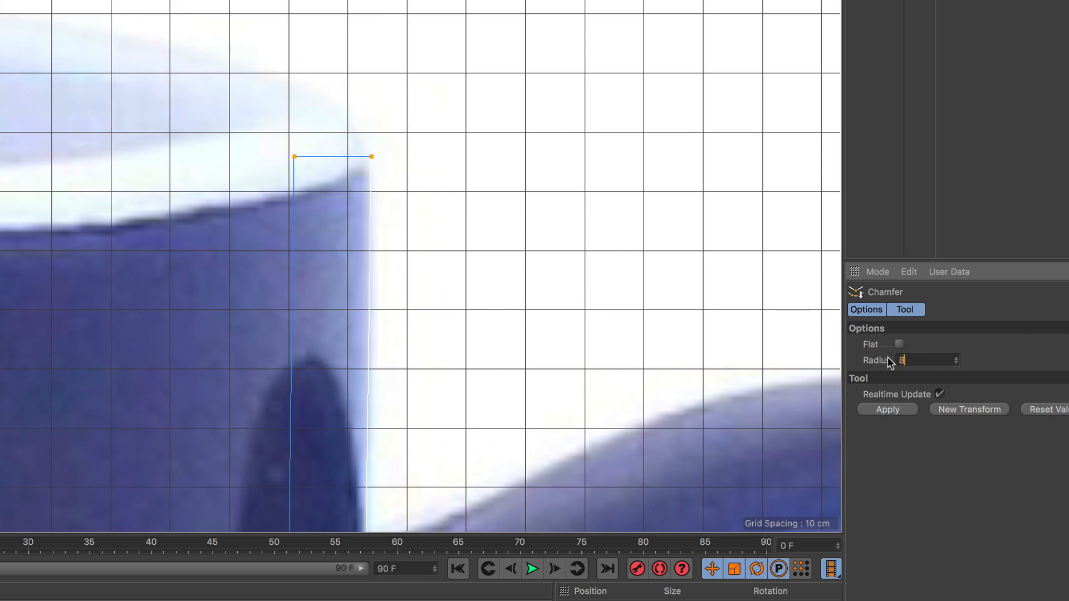
left_click(891, 409)
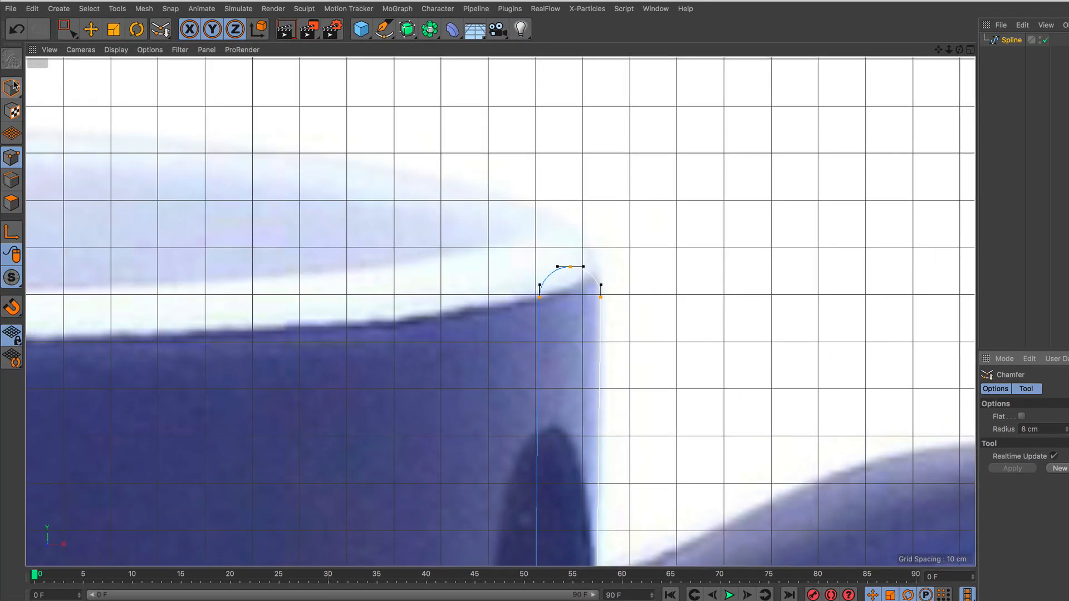
Switch from point editing to Model mode and show the Perspective view at full size
left_click(11, 87)
left_click_drag(67, 29, 95, 67)
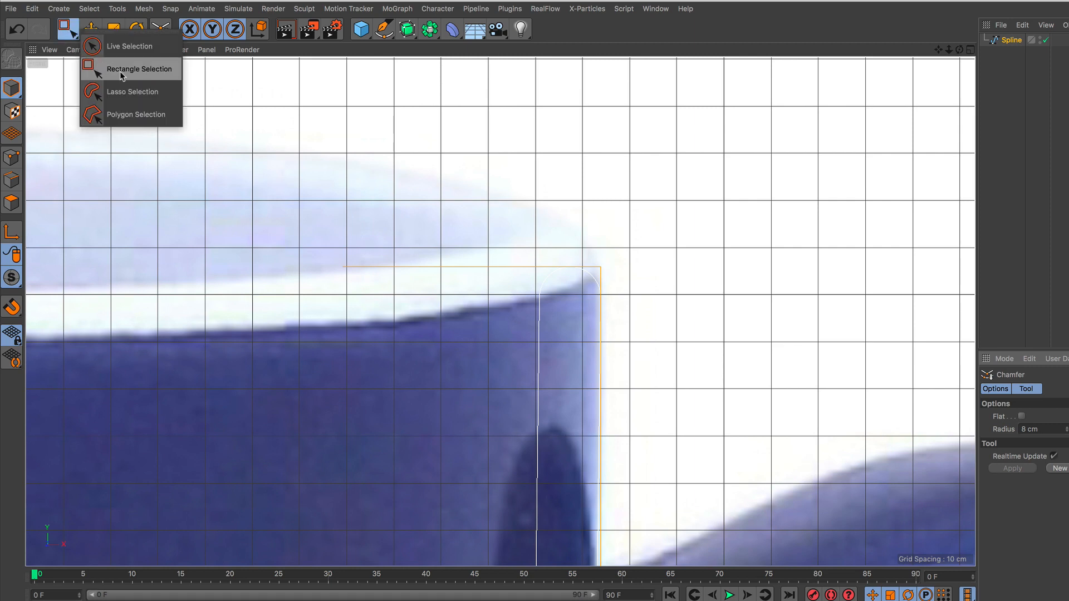
scroll(476, 402, "down", 5)
right_click_drag(456, 468, 447, 490, "alt")
middle_click_drag(446, 490, 588, 285, "alt")
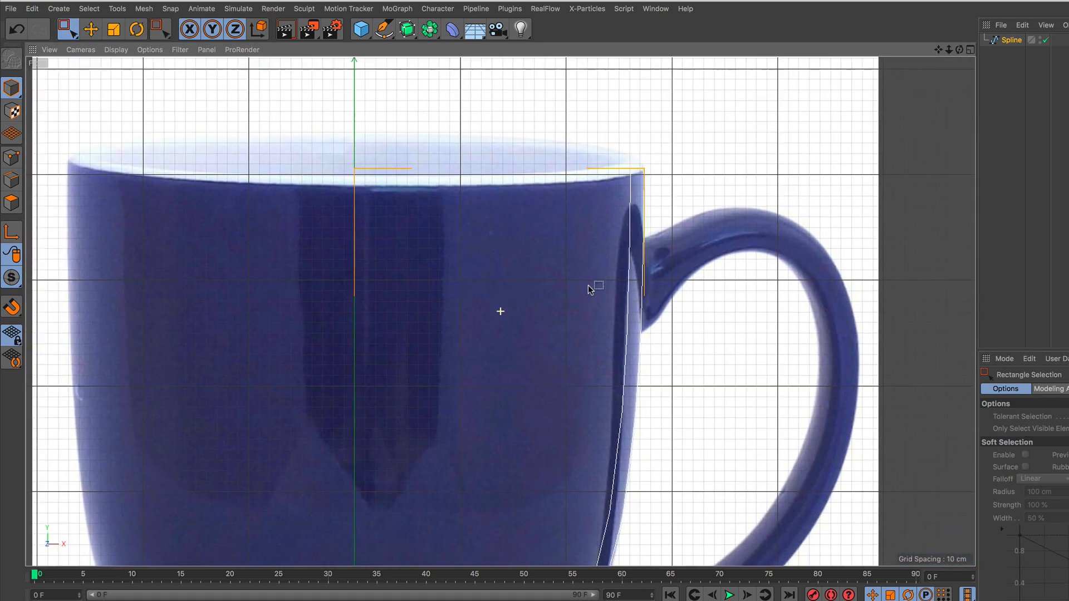
right_click_drag(515, 382, 493, 424, "alt")
middle_click_drag(501, 407, 529, 353, "alt")
scroll(529, 353, "up", 2)
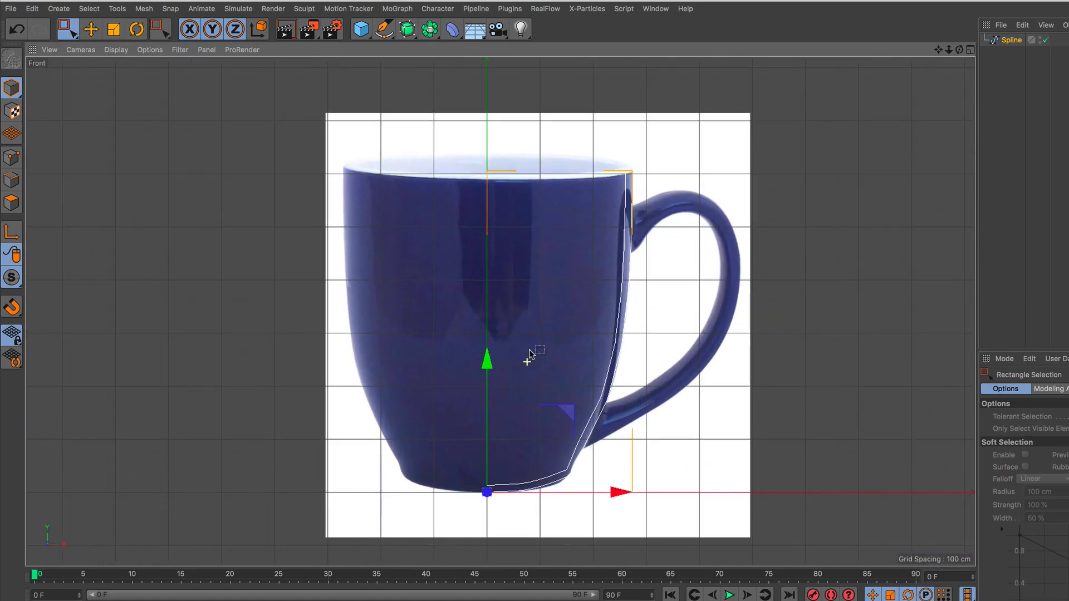
left_click(970, 50)
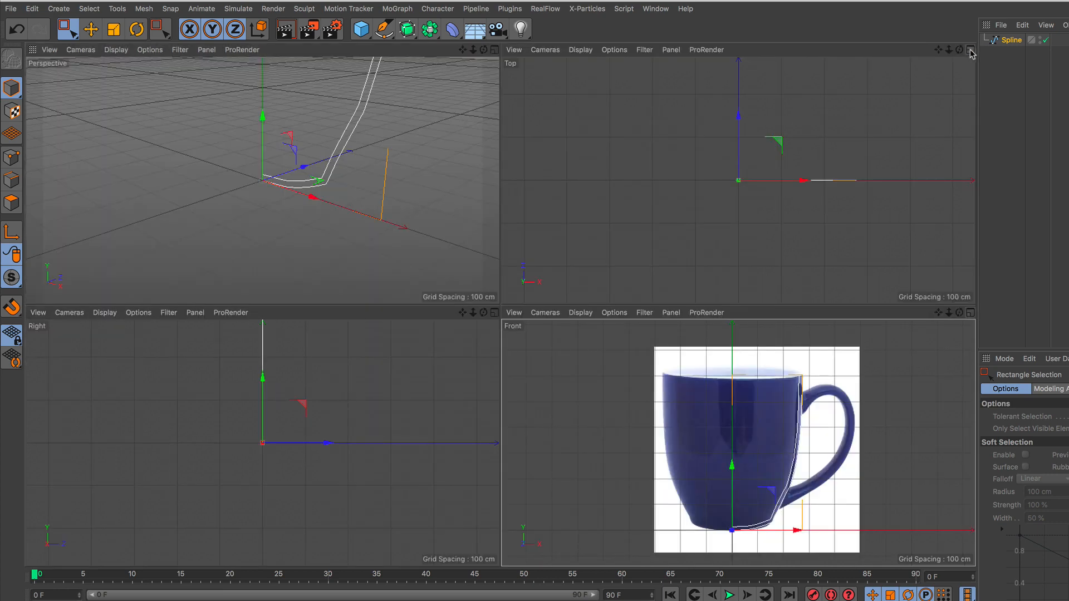
left_click(494, 50)
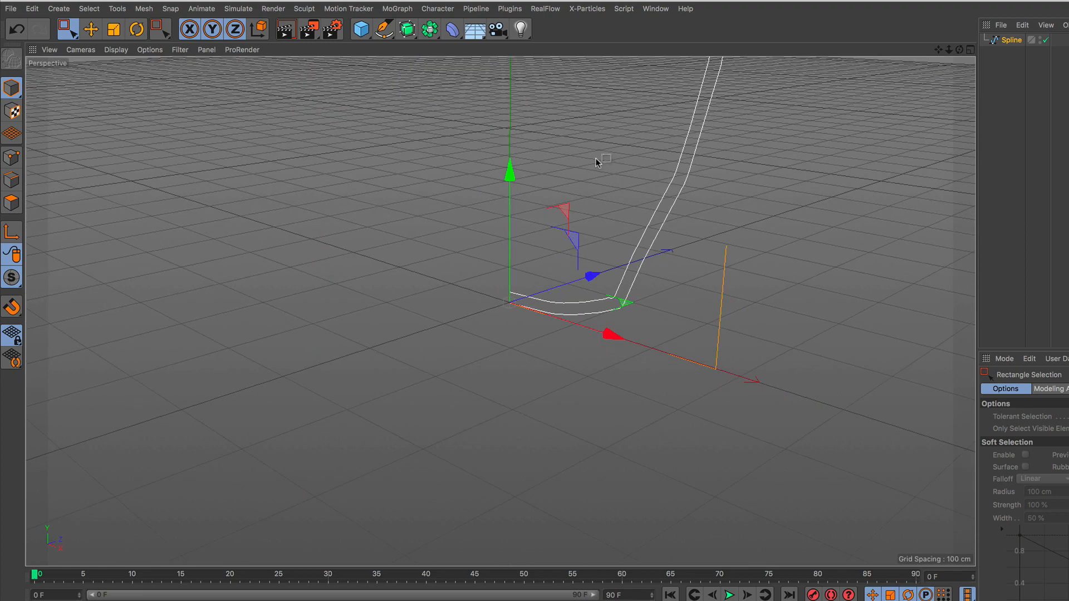
Add a Lathe object and nest the cup profile spline under it to revolve the cup's body
middle_click_drag(596, 160, 562, 265, "alt")
right_click_drag(575, 217, 559, 271, "alt")
middle_click_drag(591, 180, 582, 261, "alt")
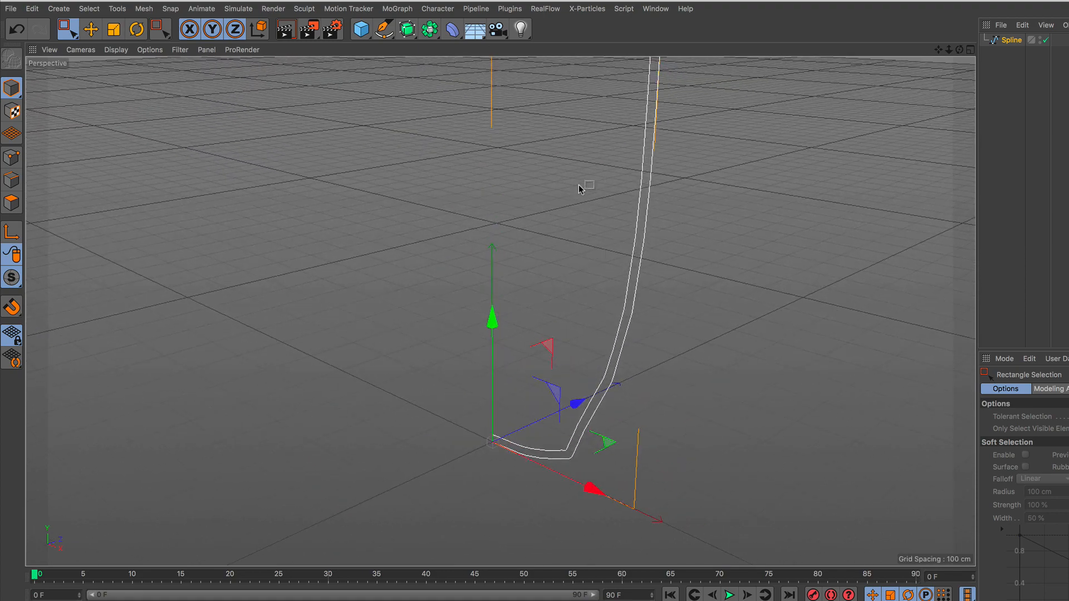
right_click_drag(579, 185, 563, 232, "alt")
middle_click_drag(562, 232, 548, 289, "alt")
right_click_drag(551, 254, 555, 247, "alt")
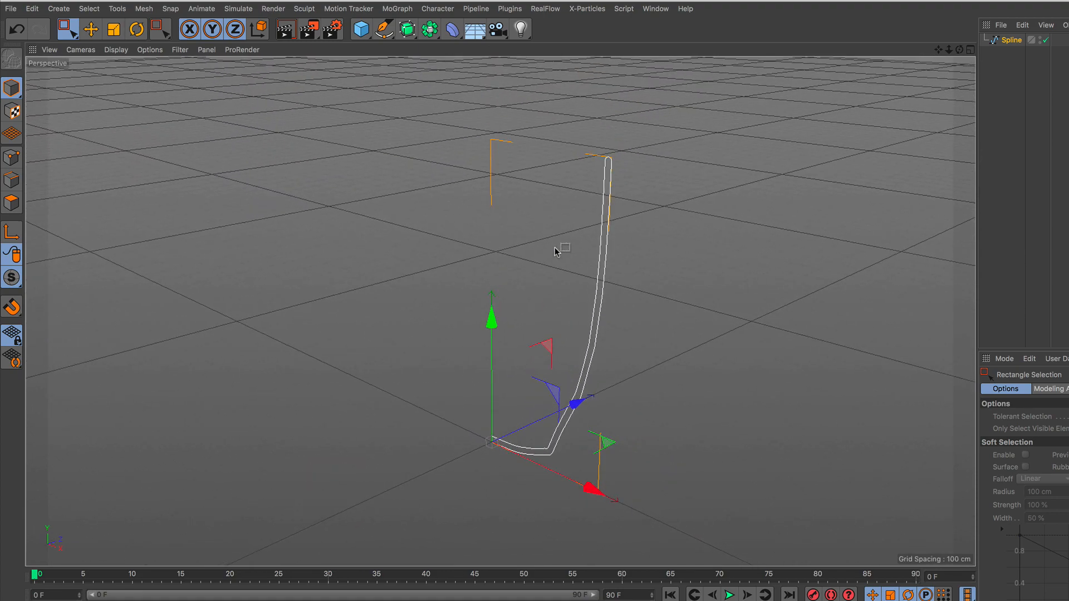
left_click(407, 29)
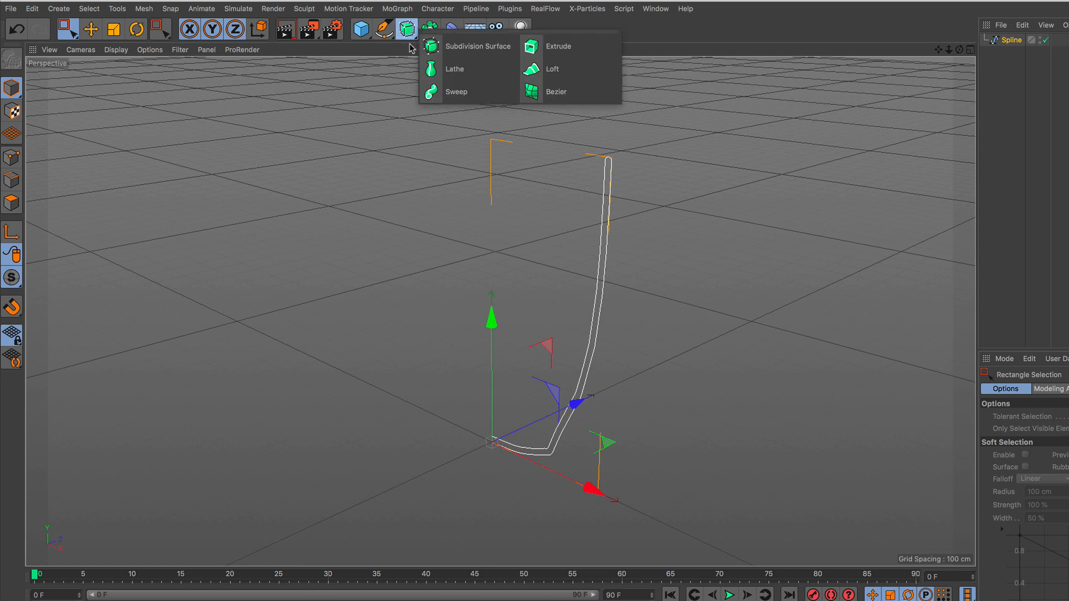
left_click(470, 76)
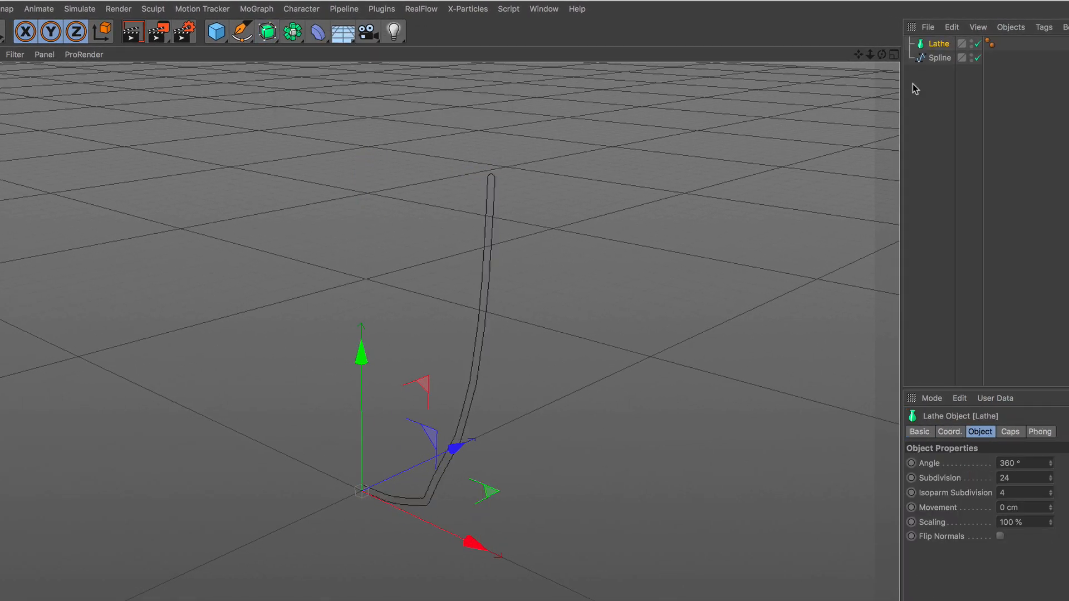
left_click_drag(930, 59, 941, 47)
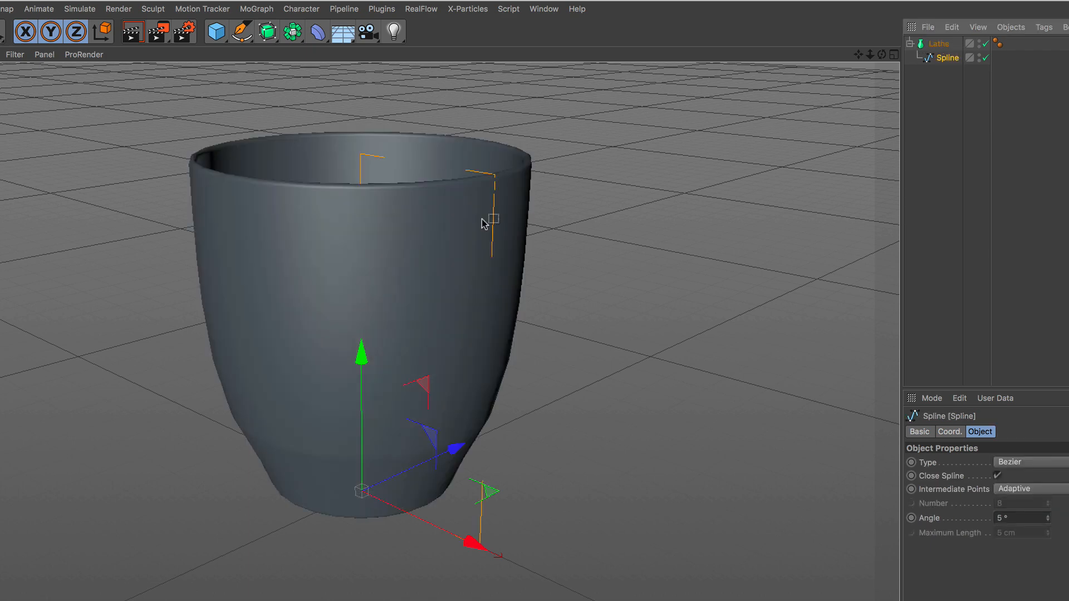
Examine the revolved cup from above and the side, displaying the mesh lines over the shading
left_click_drag(484, 223, 382, 336, "alt")
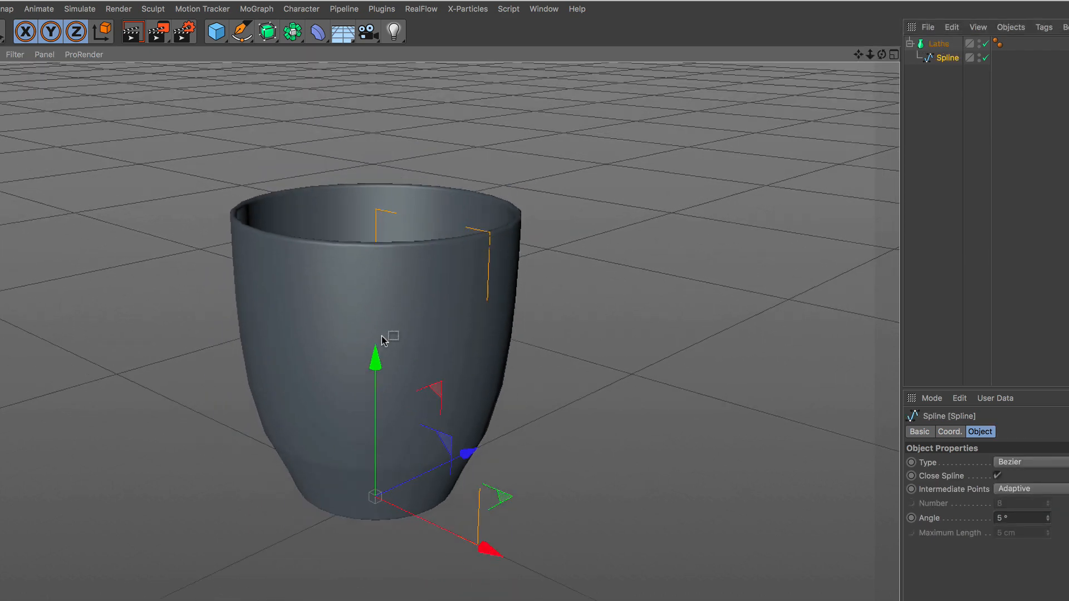
left_click_drag(390, 297, 386, 361, "alt")
right_click_drag(401, 242, 409, 205, "alt")
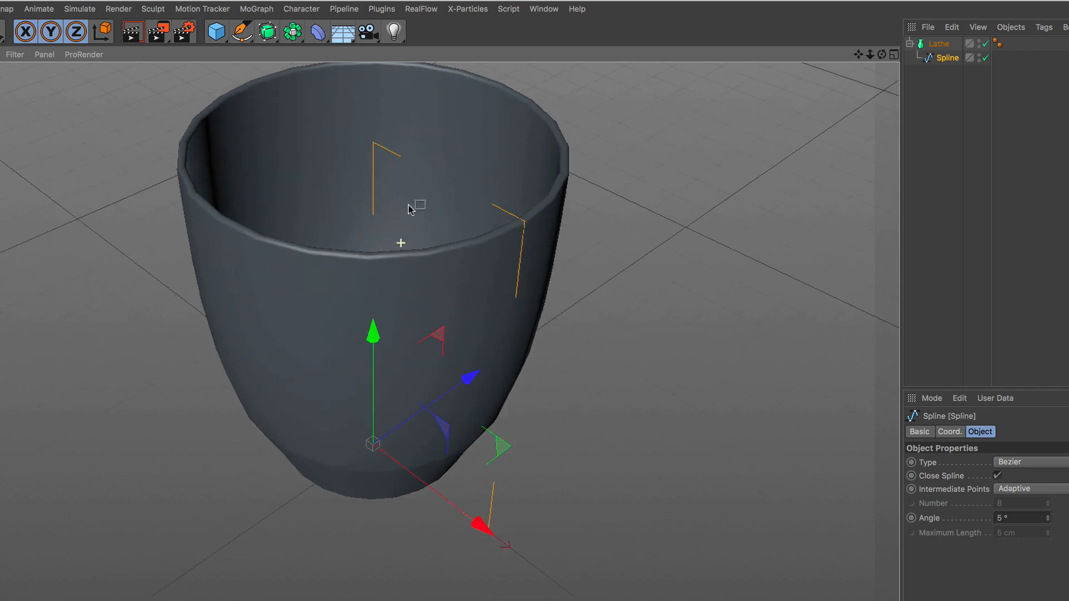
middle_click_drag(409, 205, 412, 279, "alt")
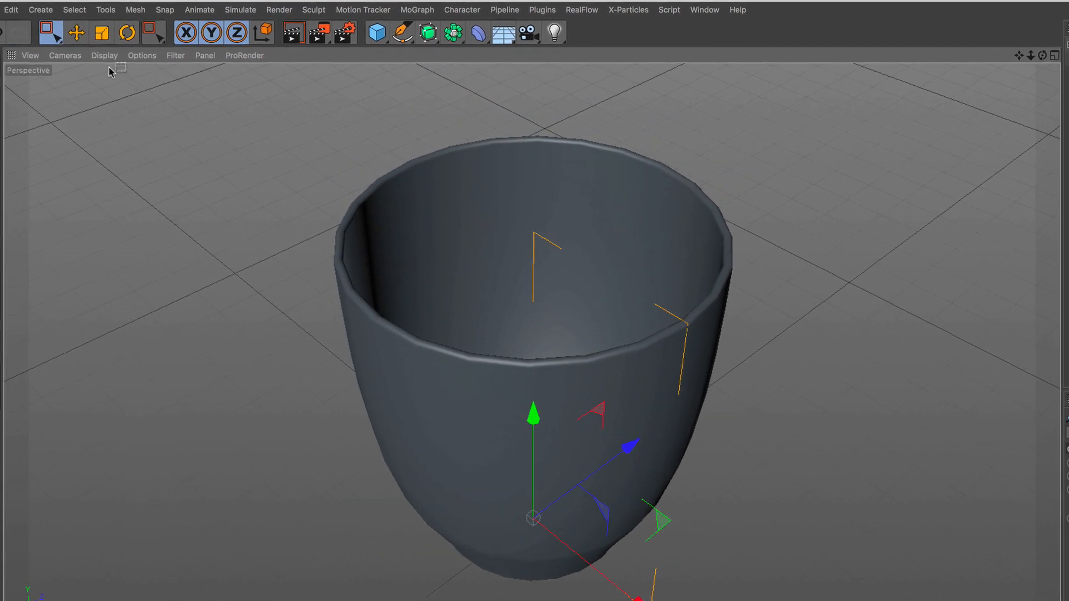
left_click(129, 55)
left_click(159, 89)
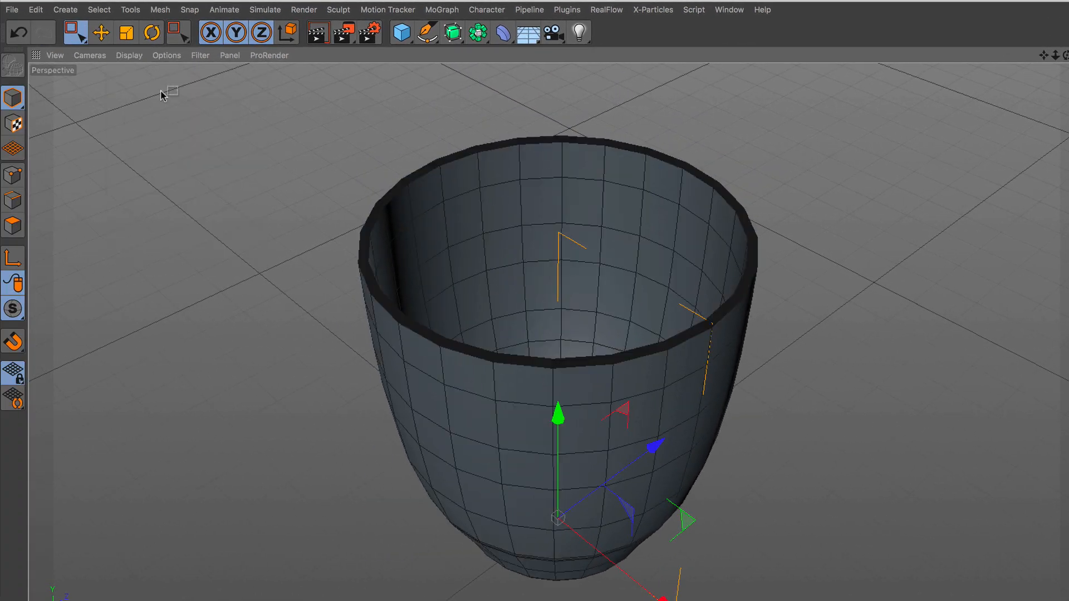
right_click_drag(556, 366, 559, 419, "alt")
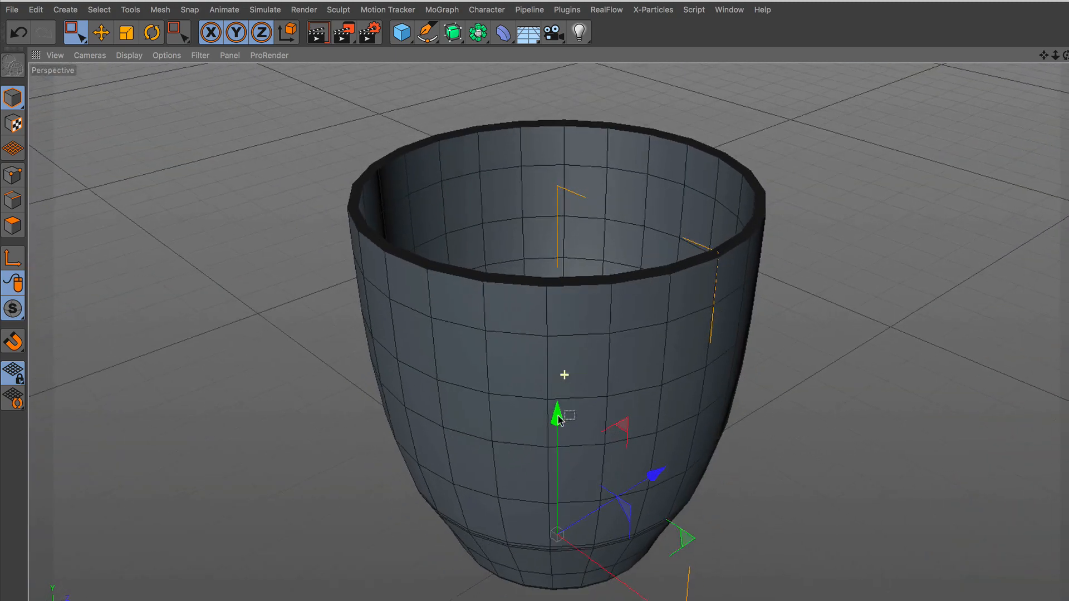
left_click_drag(558, 419, 535, 424, "alt")
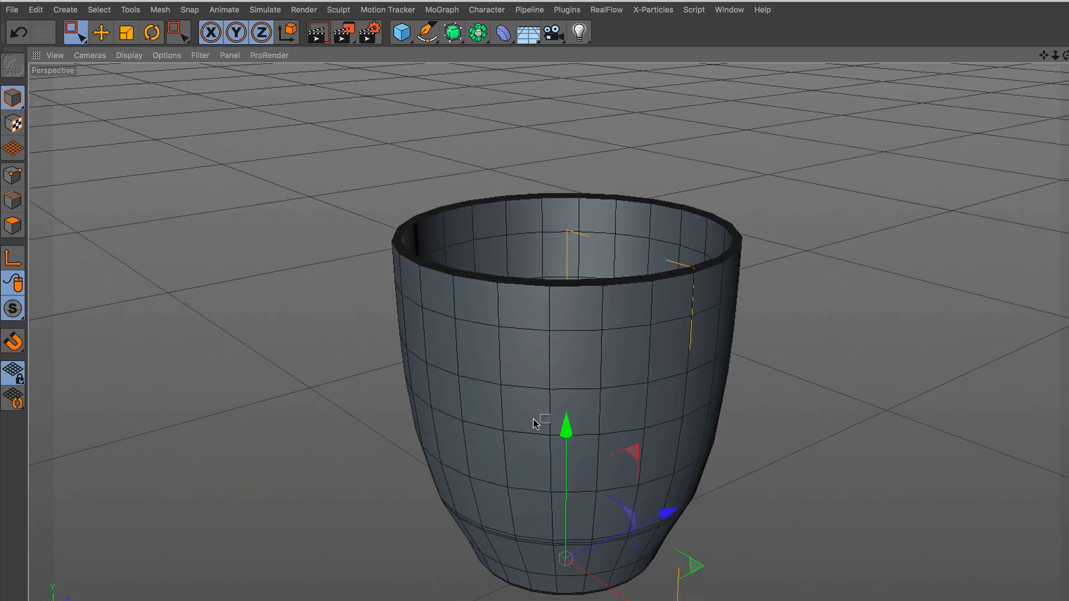
right_click_drag(535, 423, 577, 351, "alt")
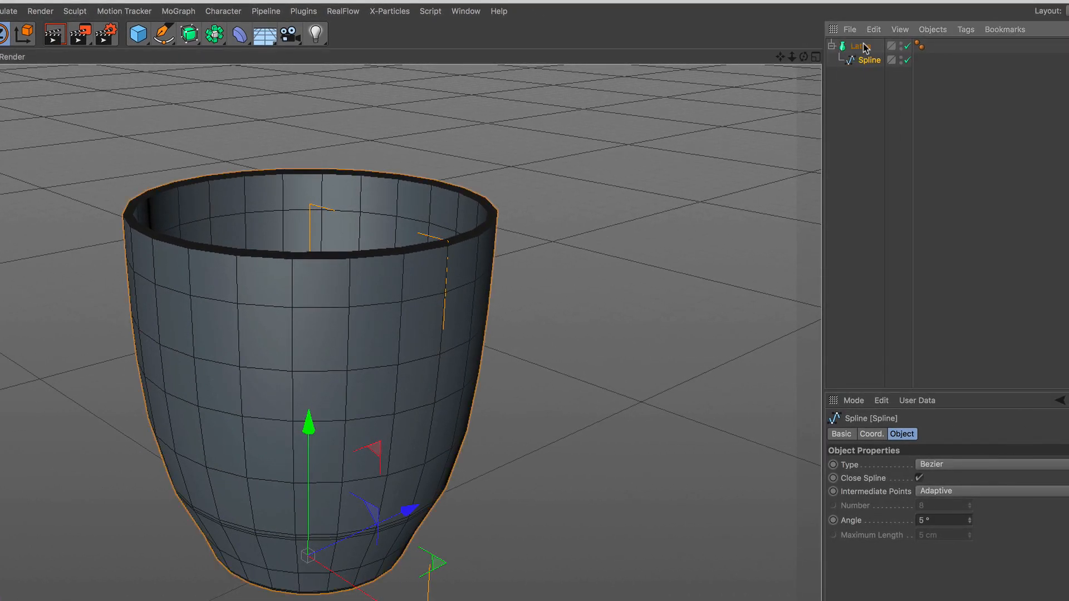
Select the Lathe together with its spline, make them an editable polygon object, and switch to point editing
left_click(864, 45, "shift")
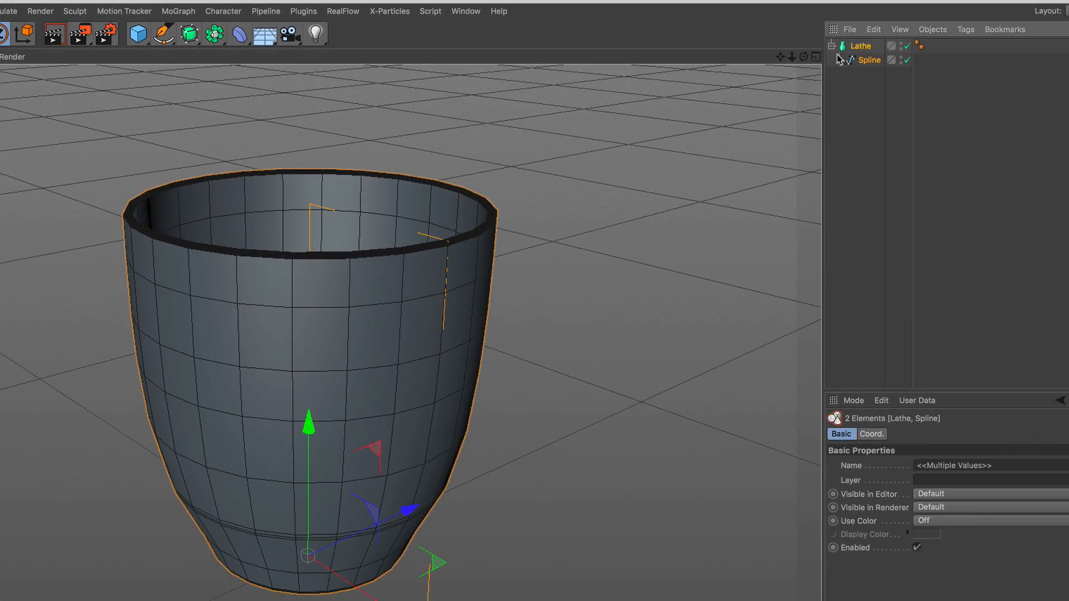
left_click(11, 68)
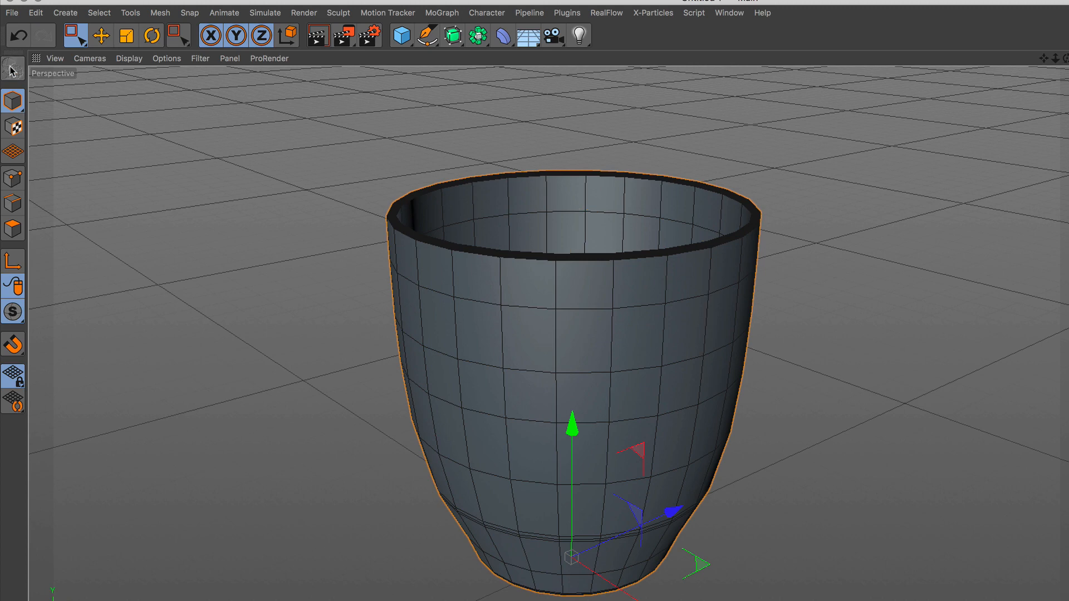
left_click(13, 178)
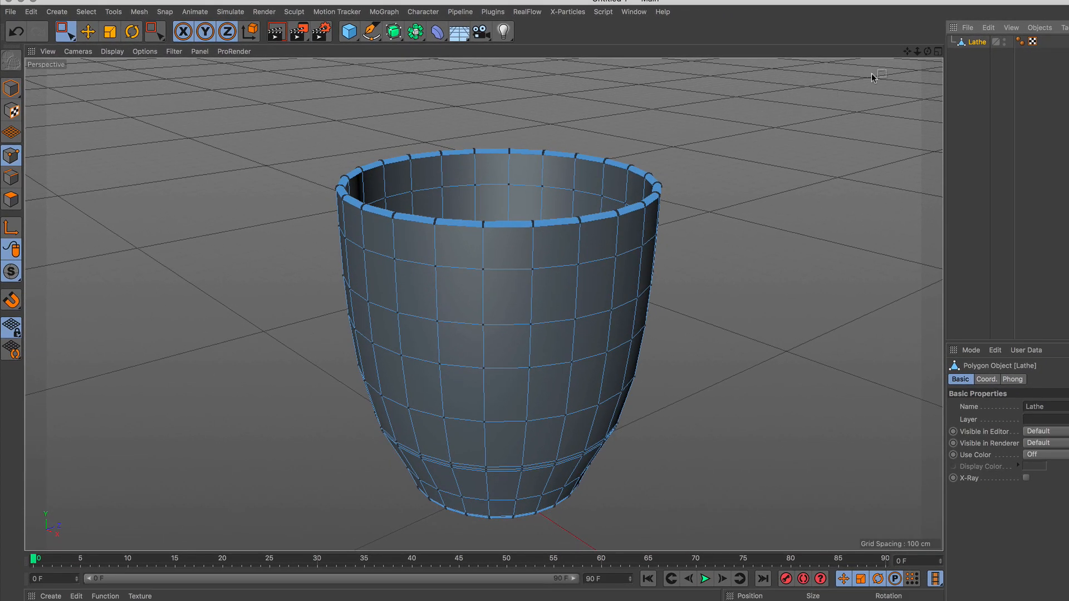
In the full-size Front view, select the cup-wall polygon at the handle's lower joint with Live Selection in polygon mode
left_click(938, 52)
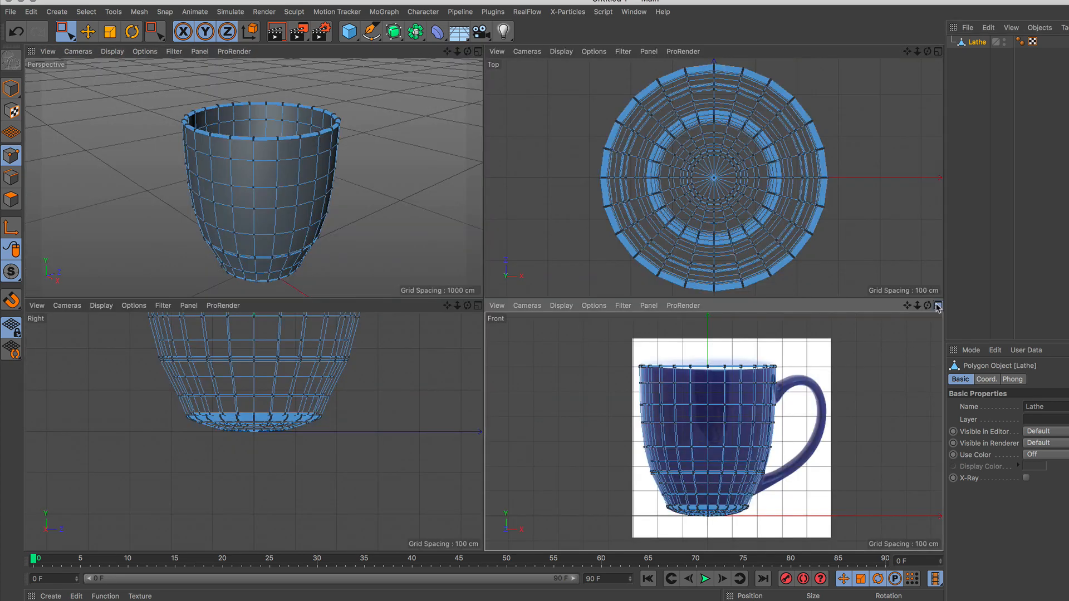
left_click(938, 305)
scroll(513, 310, "down", 5)
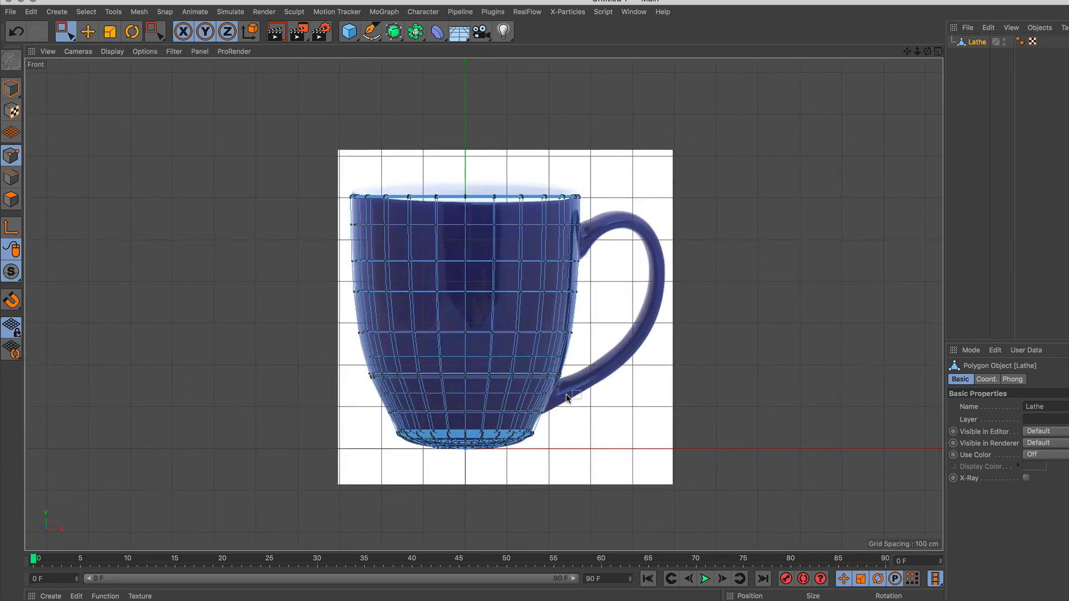
scroll(574, 397, "up", 10)
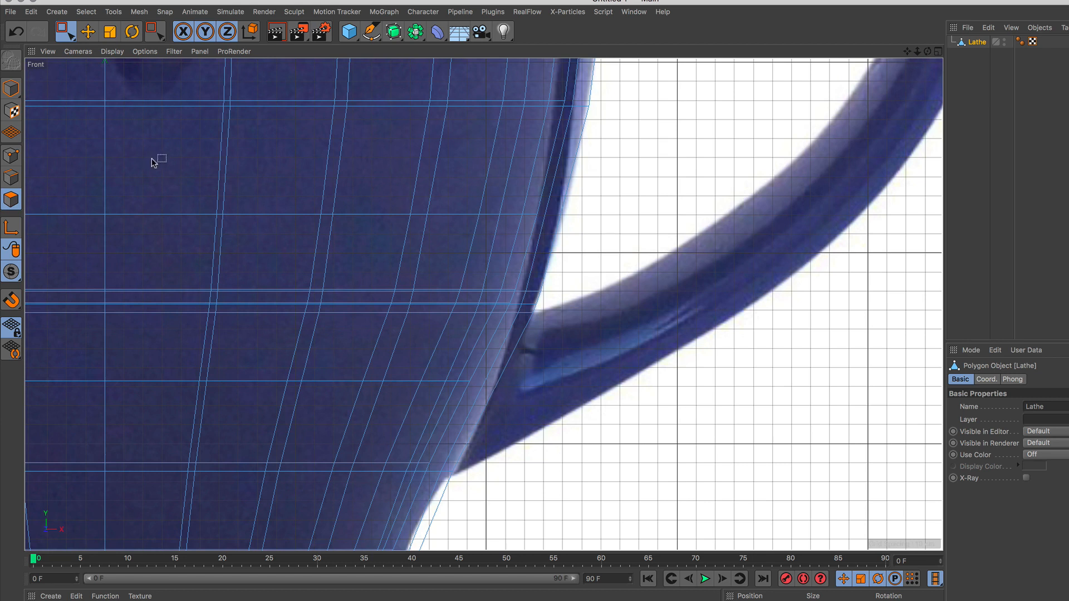
left_click_drag(68, 33, 120, 49)
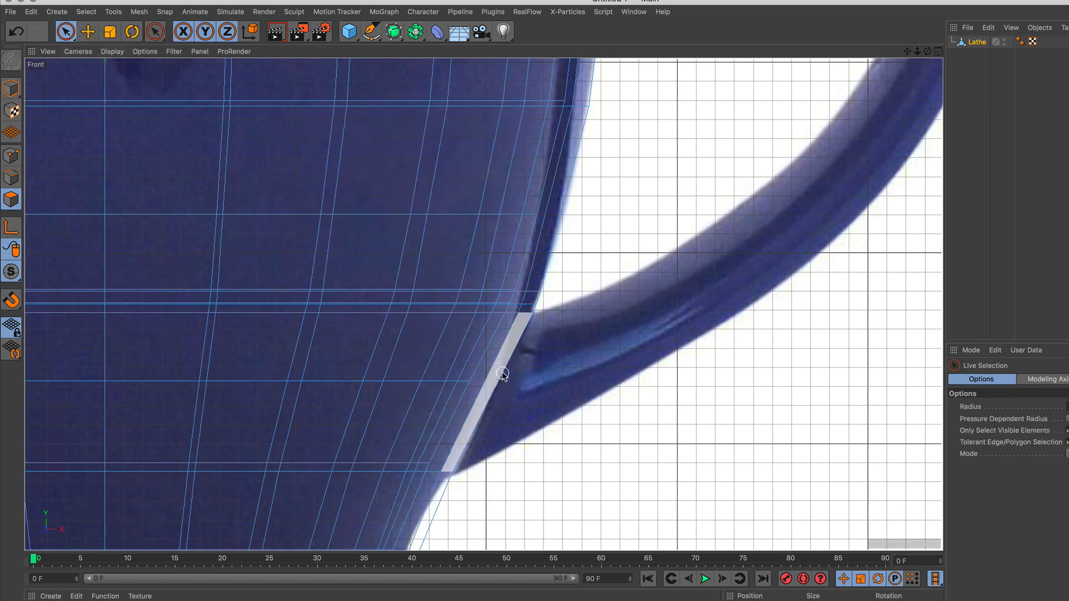
Add the cup-wall polygon at the handle's upper joint to the selection
scroll(501, 375, "down", 10)
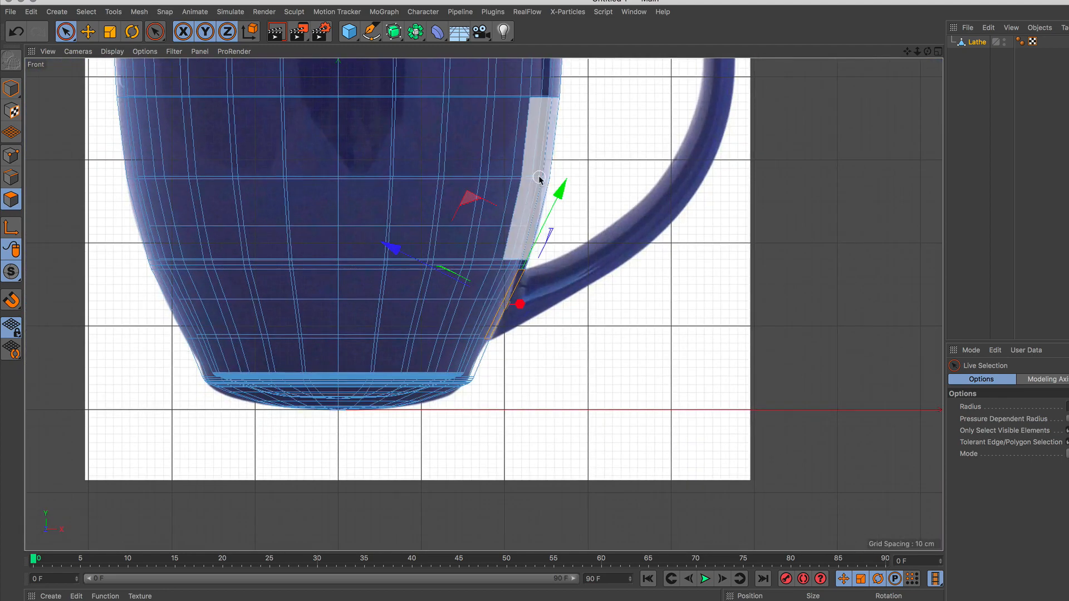
scroll(535, 222, "up", 5)
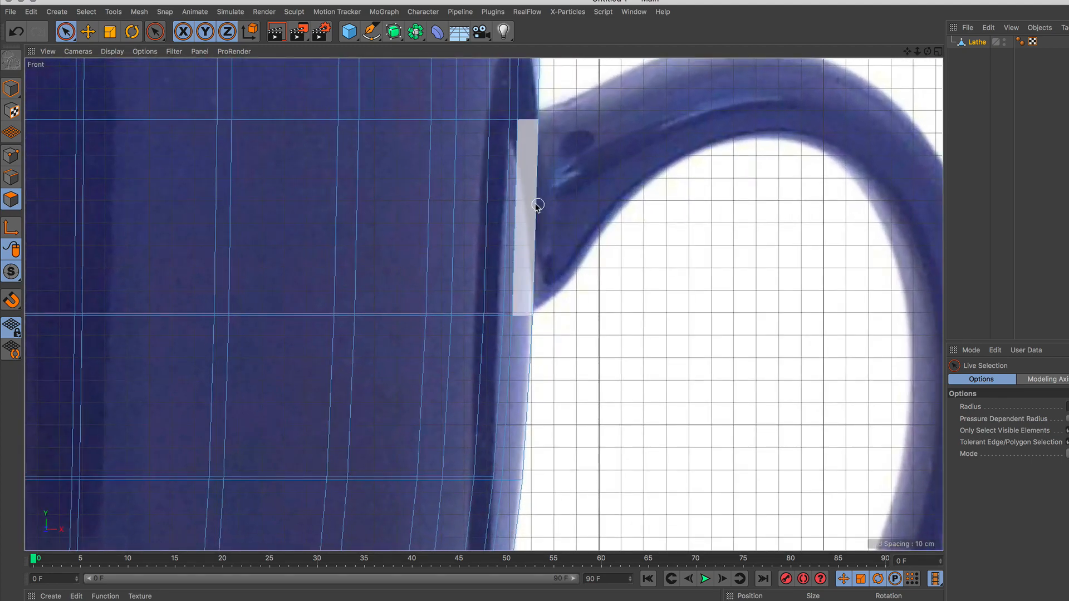
left_click(534, 205)
scroll(585, 236, "down", 1)
scroll(585, 237, "down", 3)
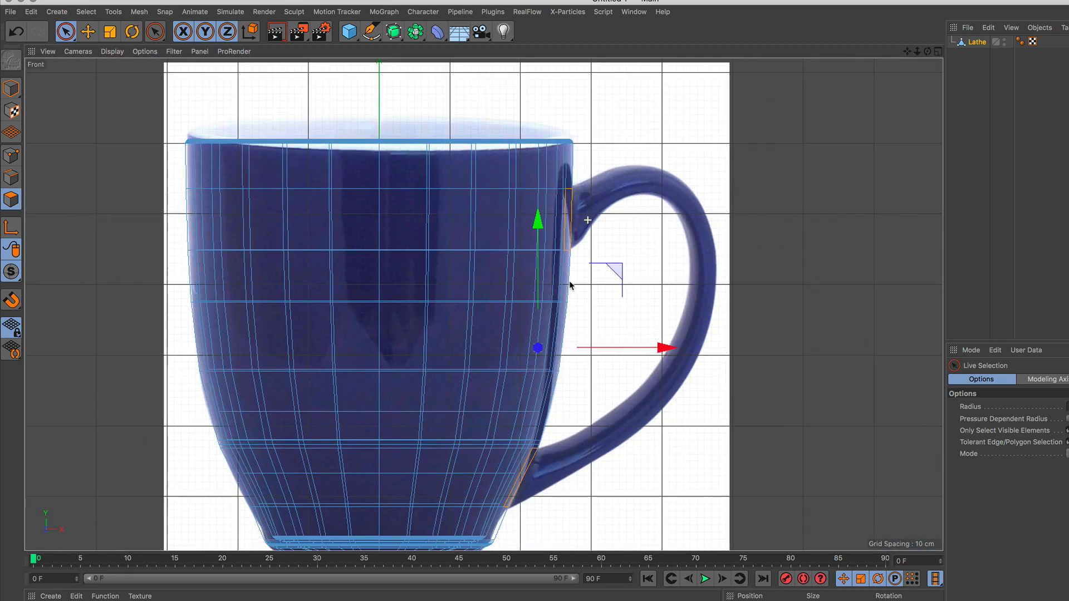
Extrude both joint polygons outward by about 65 cm and raise them along Y toward the reference handle
right_click(628, 251)
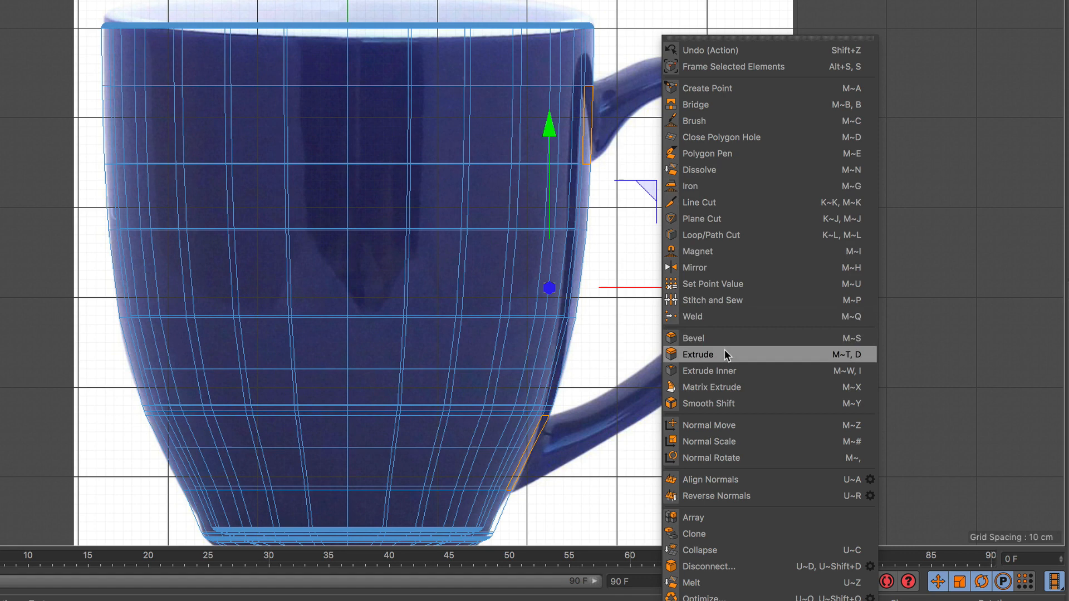
left_click(724, 355)
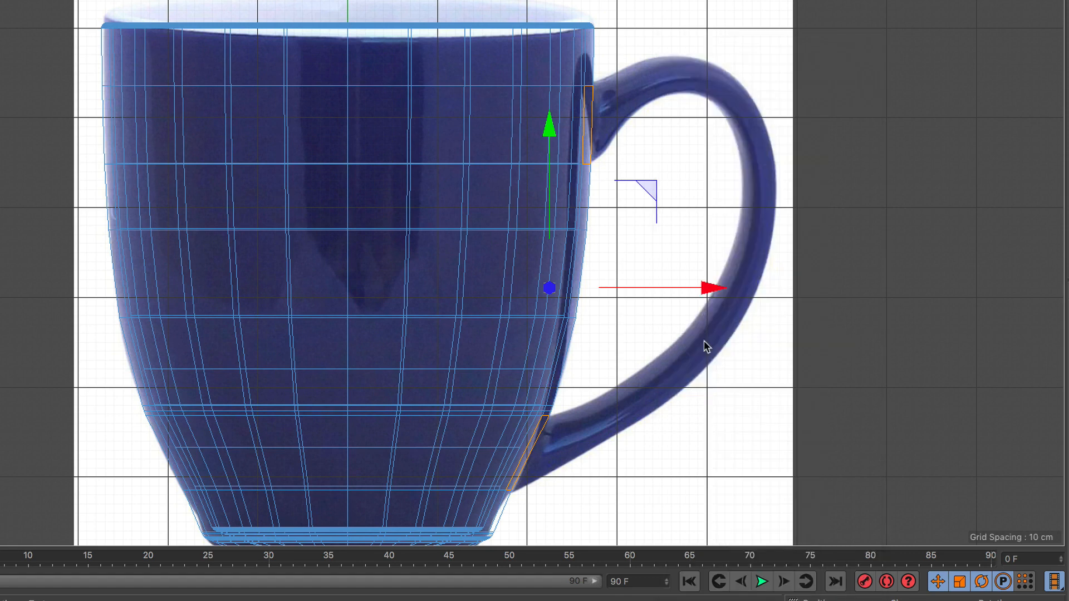
left_click_drag(704, 346, 759, 346)
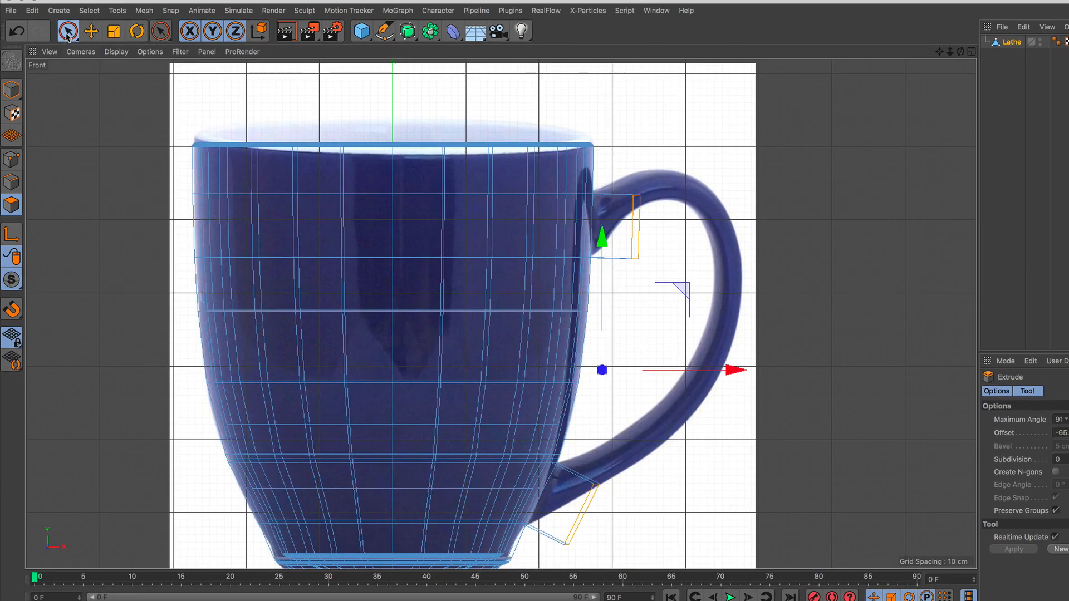
left_click(67, 32)
left_click_drag(603, 251, 604, 225)
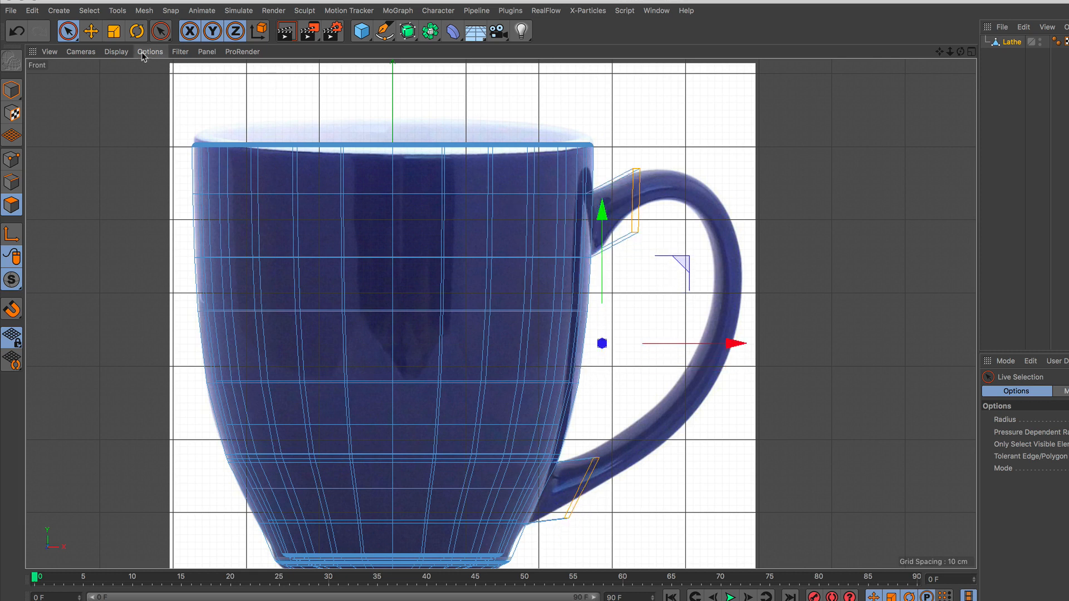
Rectangle-select the end points of the upper handle stub, raise them, and scale them down to the reference handle's thickness
left_click(67, 31)
left_click(98, 72)
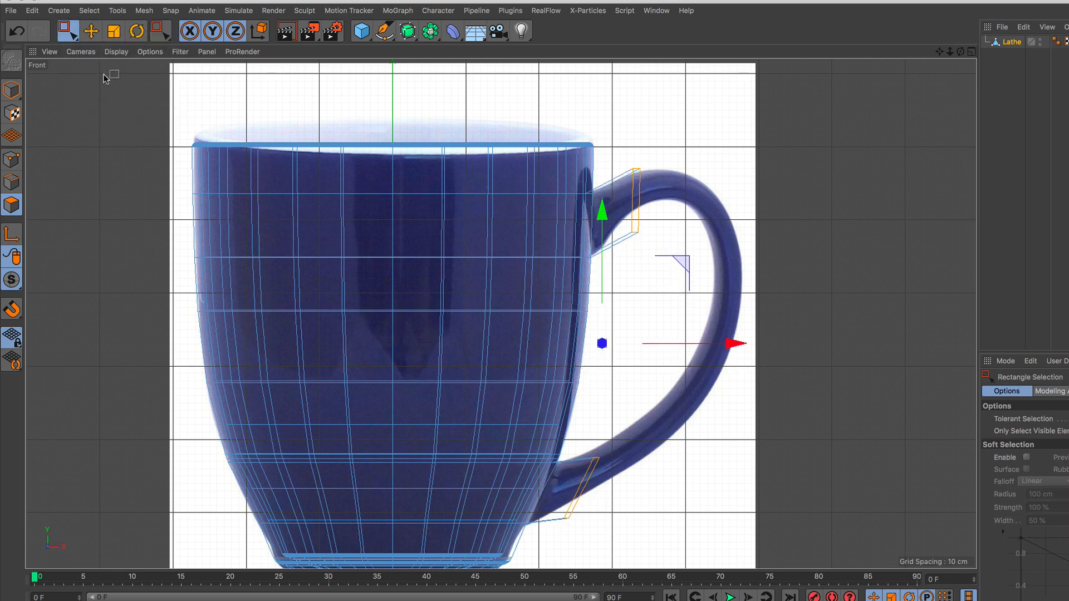
left_click(11, 162)
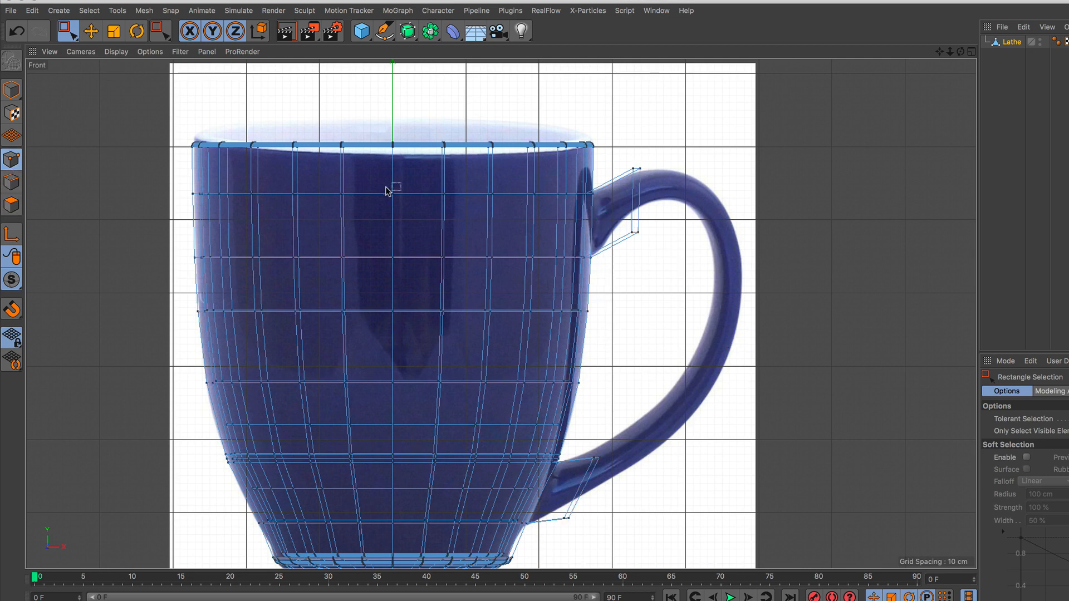
scroll(649, 195, "up", 5)
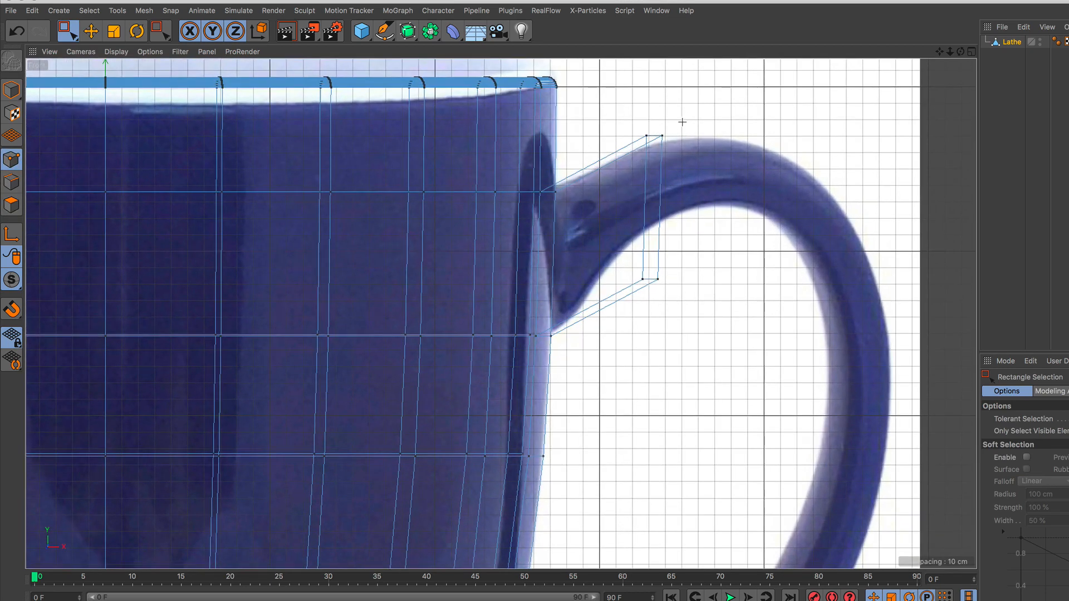
left_click_drag(682, 122, 621, 328)
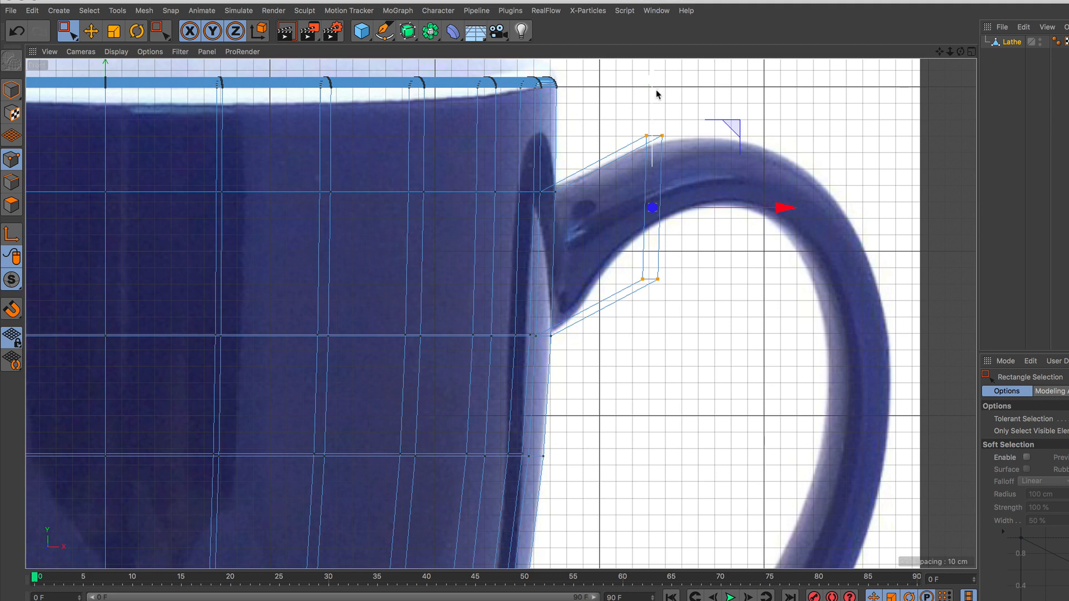
left_click_drag(657, 94, 659, 74)
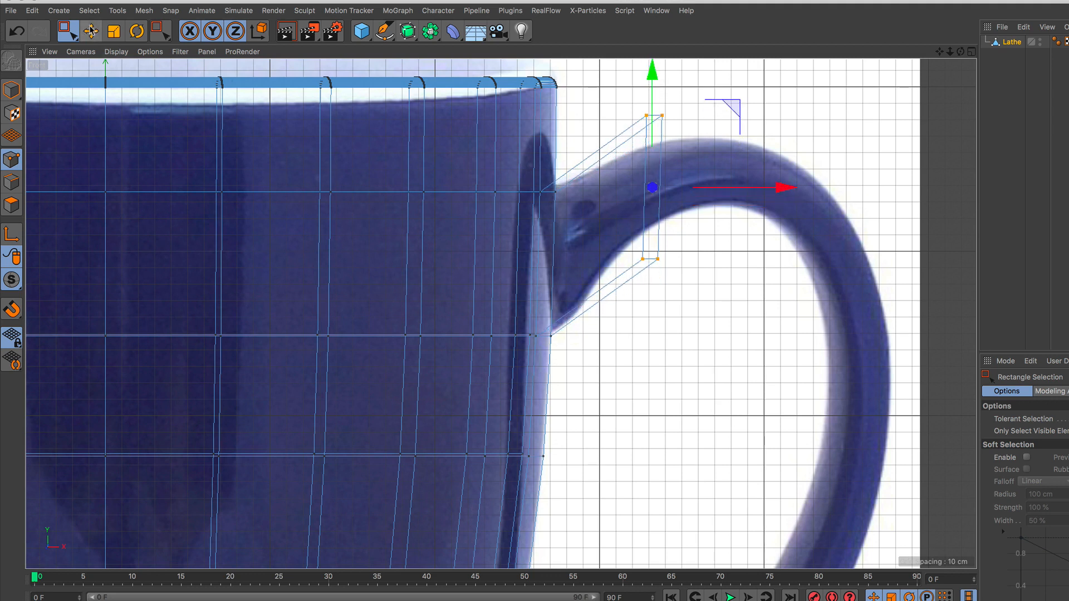
left_click(123, 32)
left_click_drag(741, 151, 655, 209)
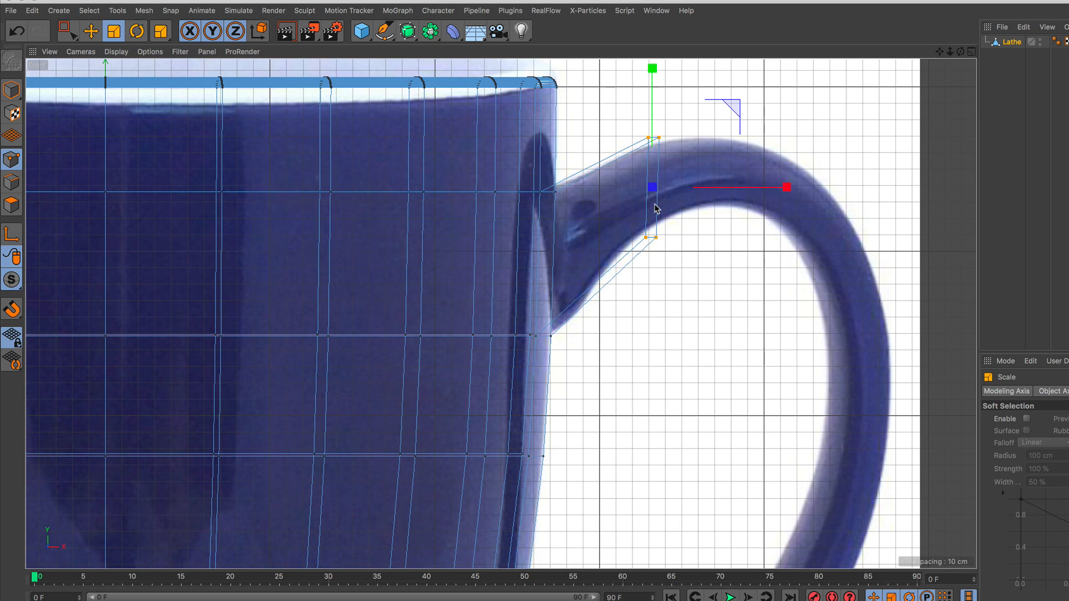
Shift the upper stub's end points slightly toward the cup and down onto the reference handle, and return to polygon editing
left_click(67, 32)
left_click(107, 45)
left_click_drag(796, 194, 777, 193)
left_click_drag(633, 96, 633, 105)
scroll(662, 173, "up", 2)
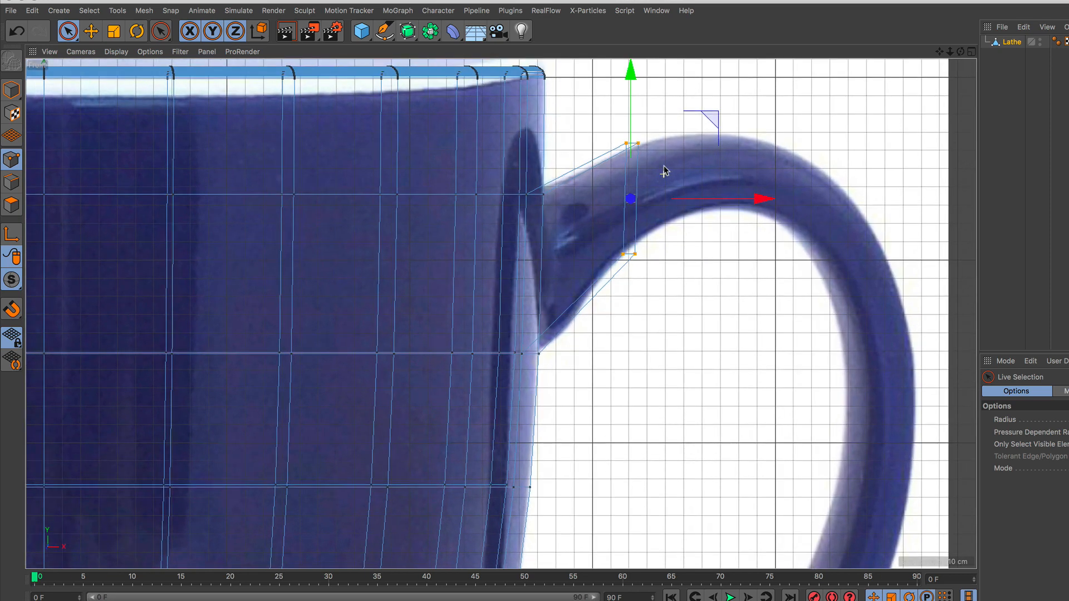
left_click(12, 207)
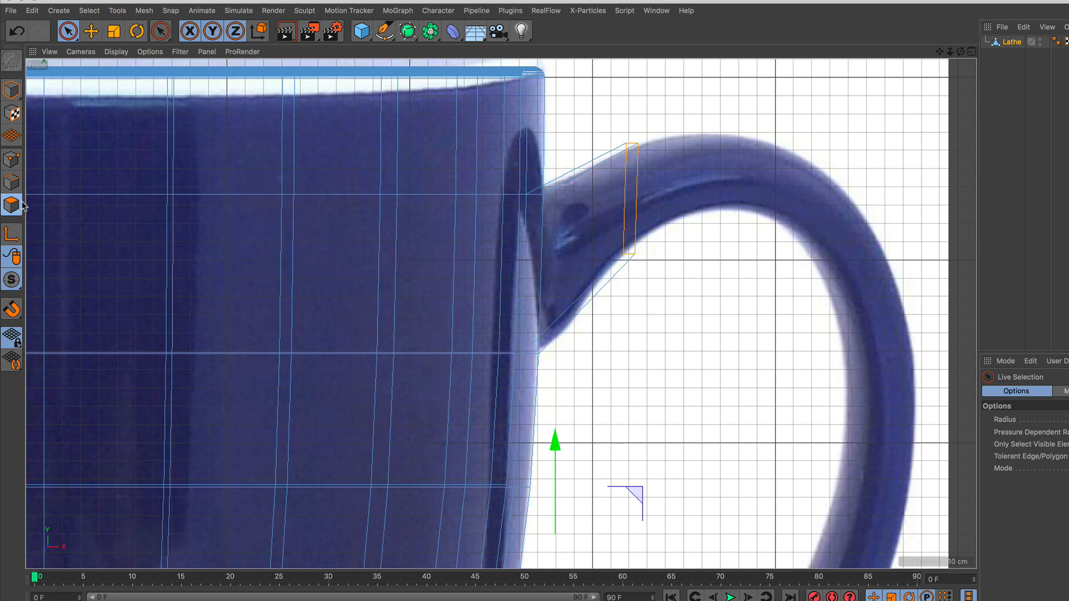
right_click(756, 101)
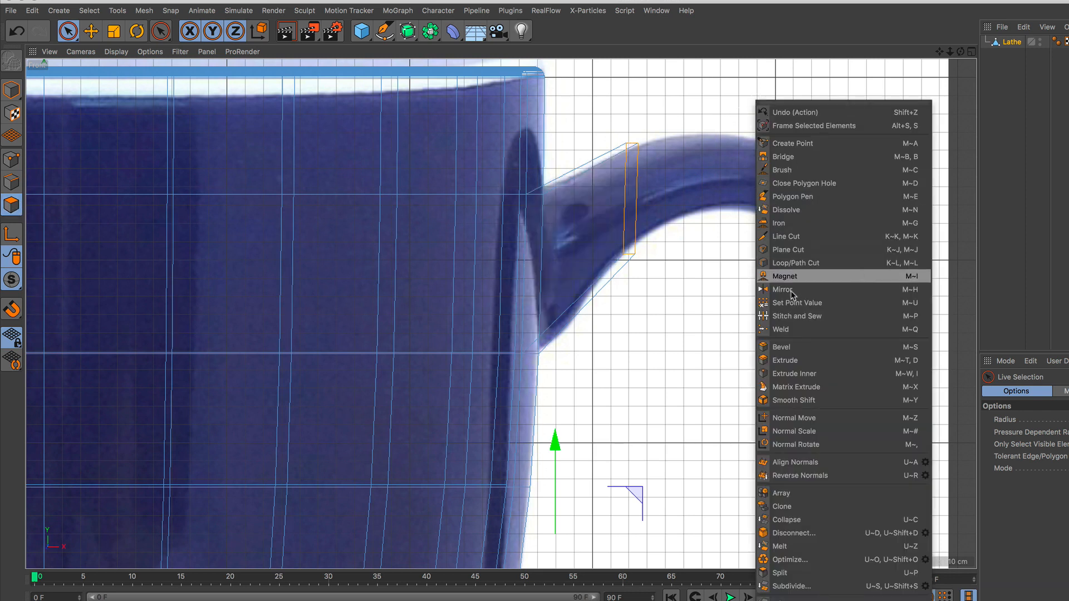
left_click(807, 357)
left_click_drag(691, 312, 587, 312)
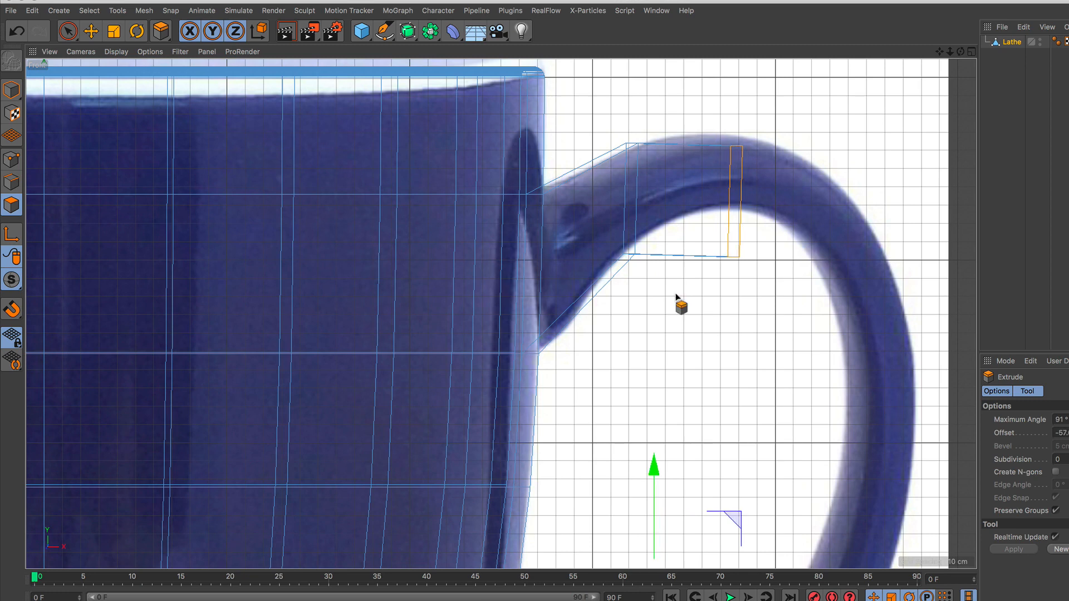
scroll(676, 293, "down", 5)
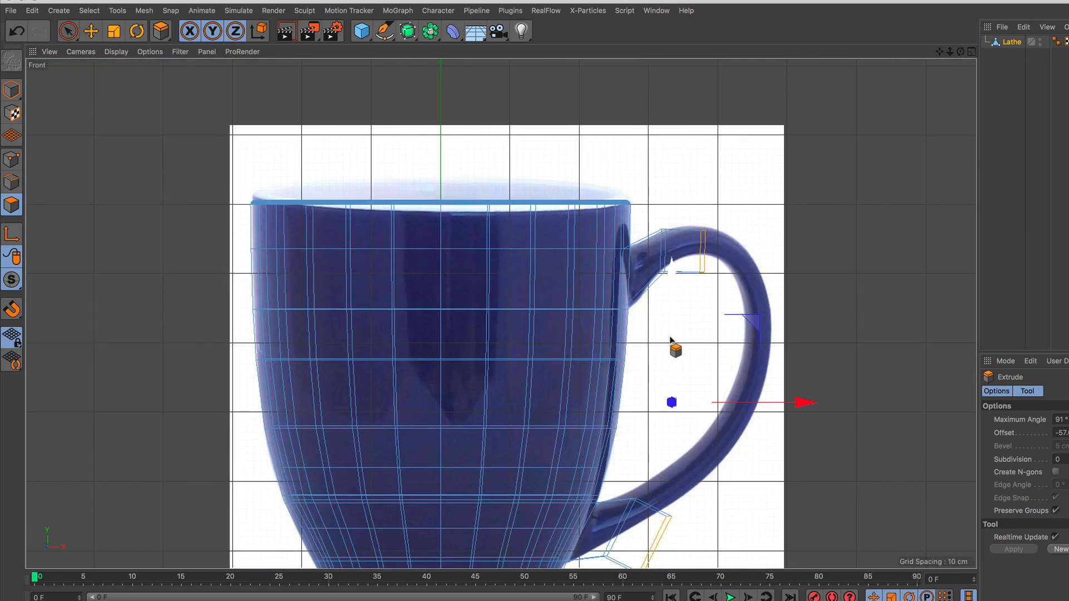
key("ctrl+z")
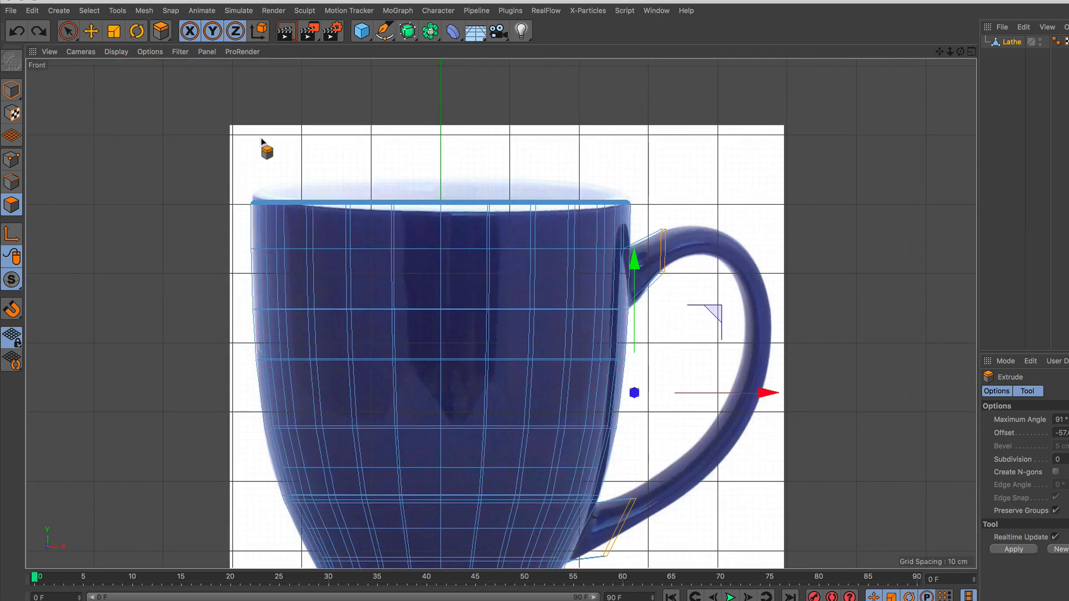
Select only the upper stub's end polygon with Rectangle Selection and extrude it by about 50 cm along the handle
left_click_drag(75, 35, 120, 70)
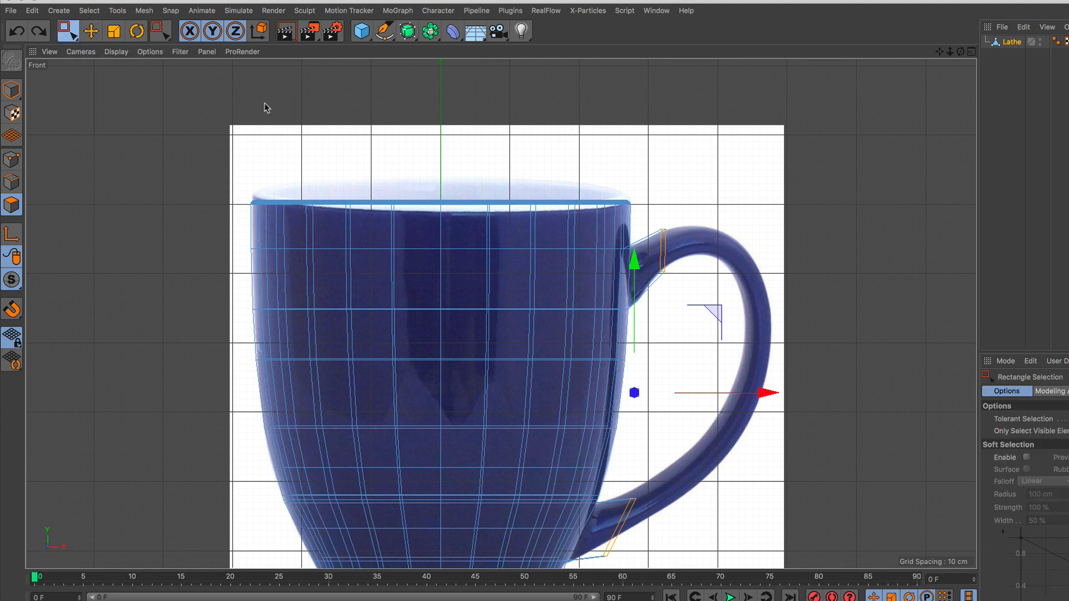
left_click_drag(688, 213, 659, 310)
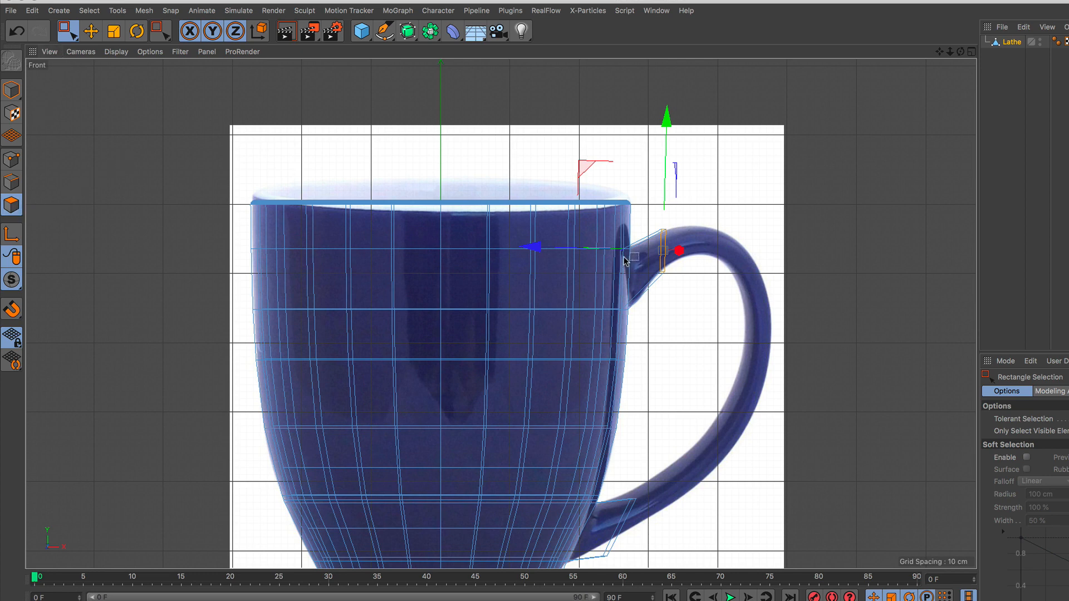
scroll(665, 248, "up", 4)
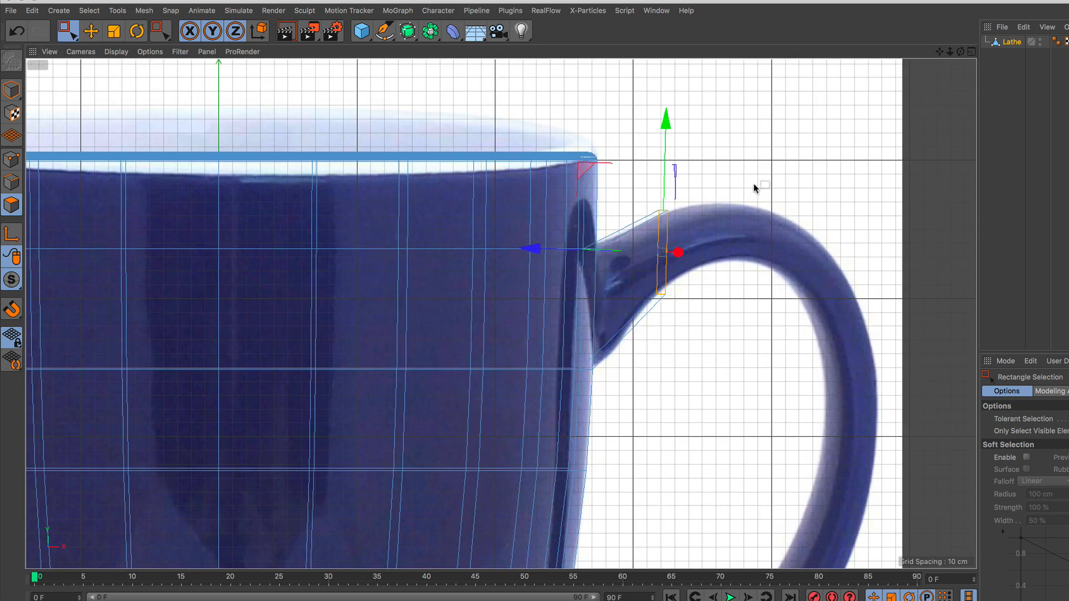
right_click(755, 187)
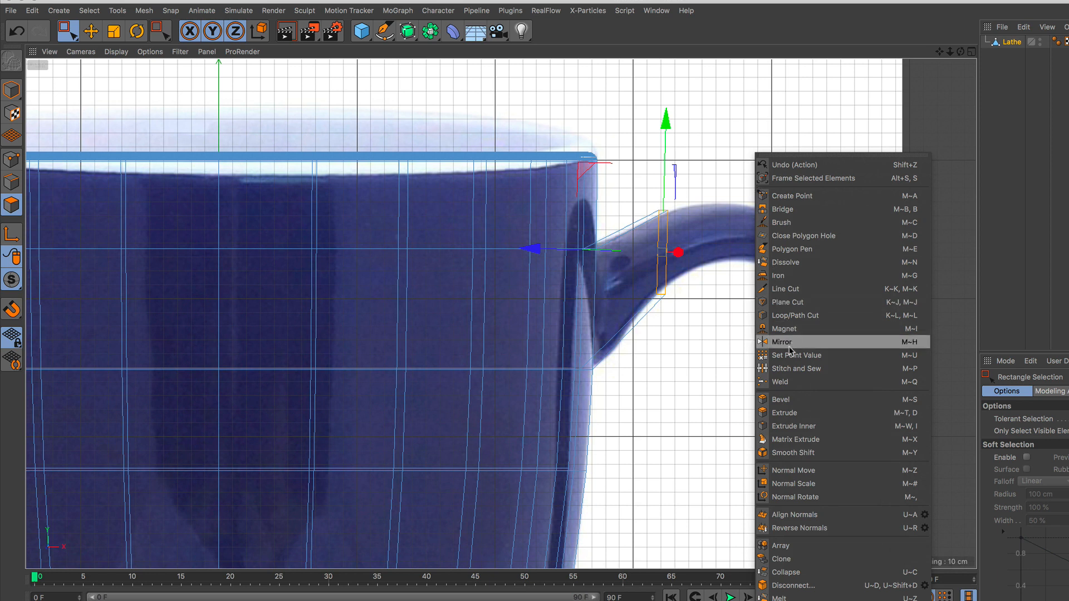
left_click(784, 413)
left_click_drag(678, 252, 747, 254)
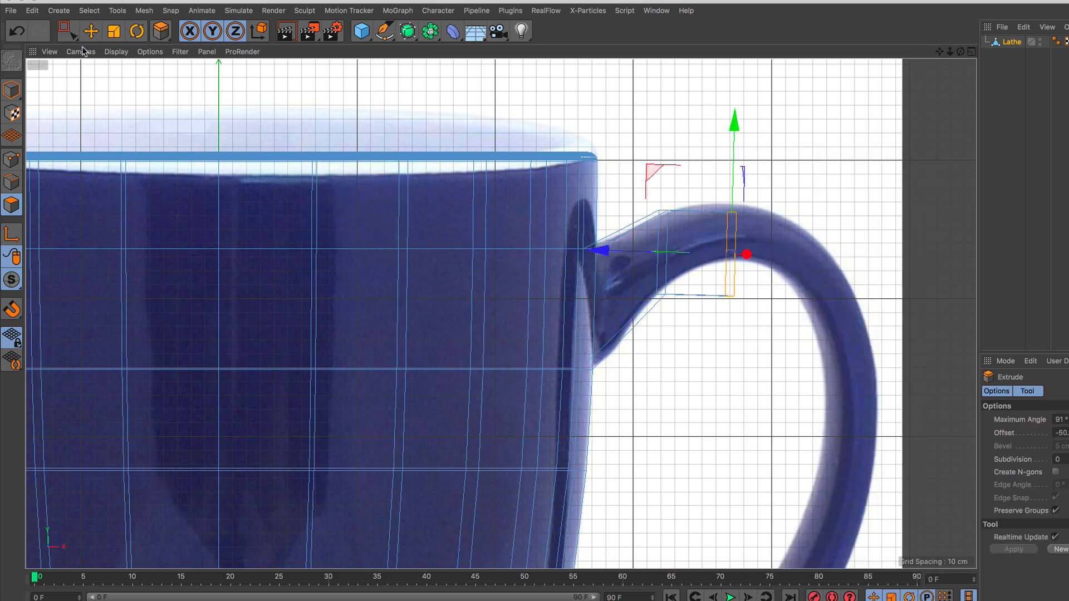
Raise the second upper segment's end polygon along Y and scale it down to fit the handle's thickness
left_click(70, 32)
left_click(100, 42)
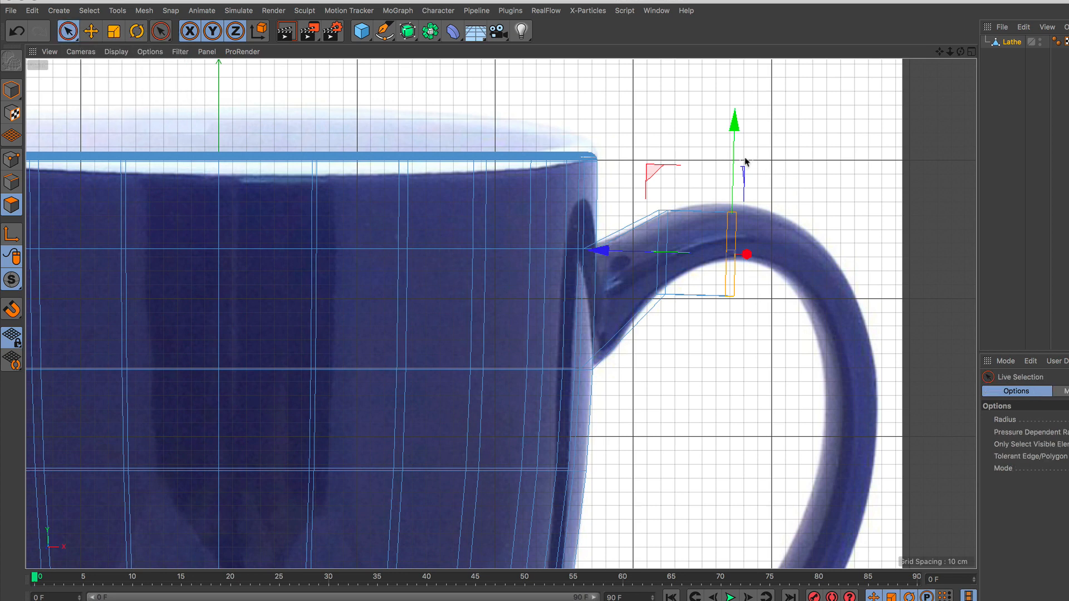
left_click_drag(734, 156, 737, 127)
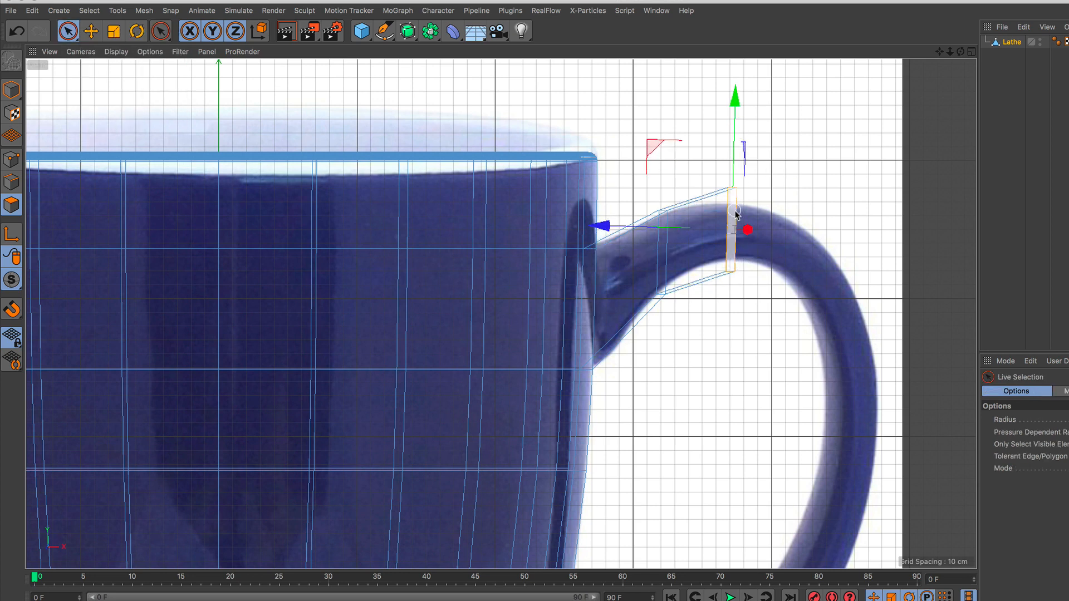
right_click_drag(736, 213, 739, 191, "alt")
middle_click_drag(742, 209, 713, 205, "alt")
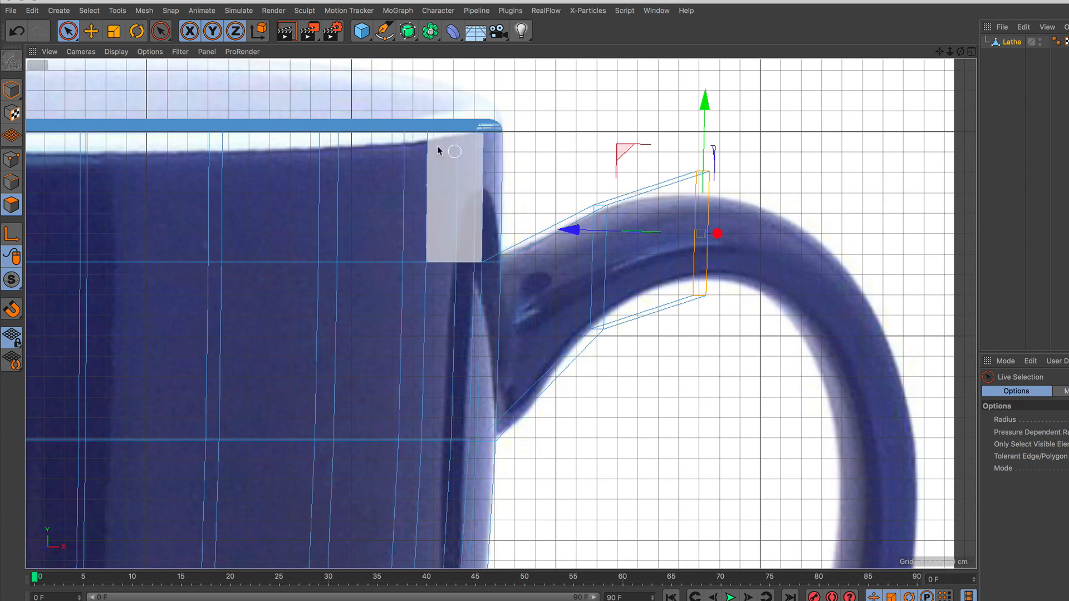
left_click(114, 32)
left_click_drag(797, 195, 697, 234)
scroll(655, 245, "down", 3)
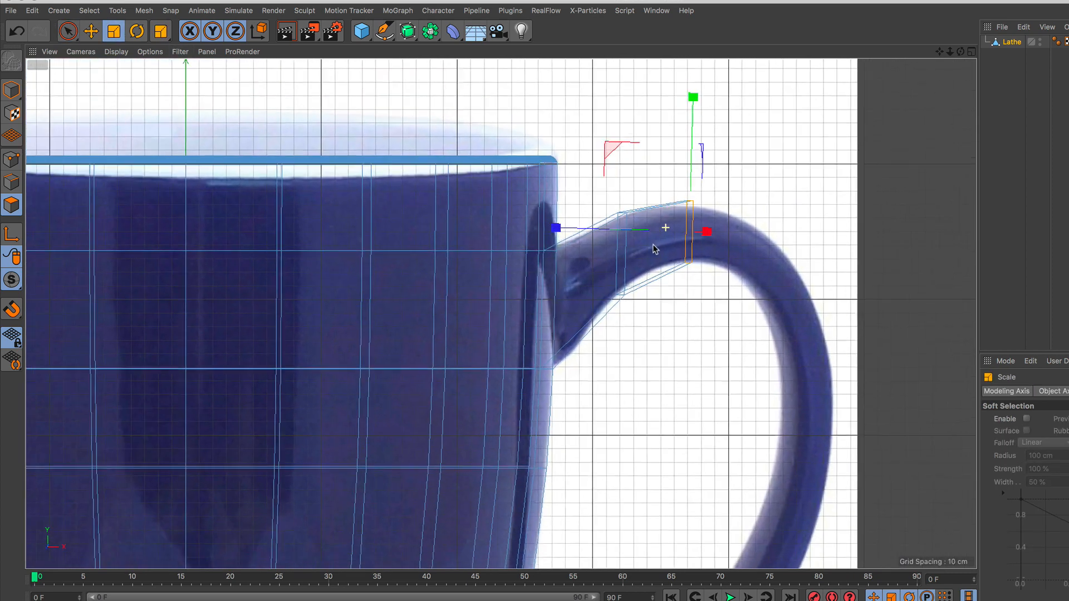
Extrude the upper handle's end polygon by about 46 cm past the top of the curve
left_click(69, 31)
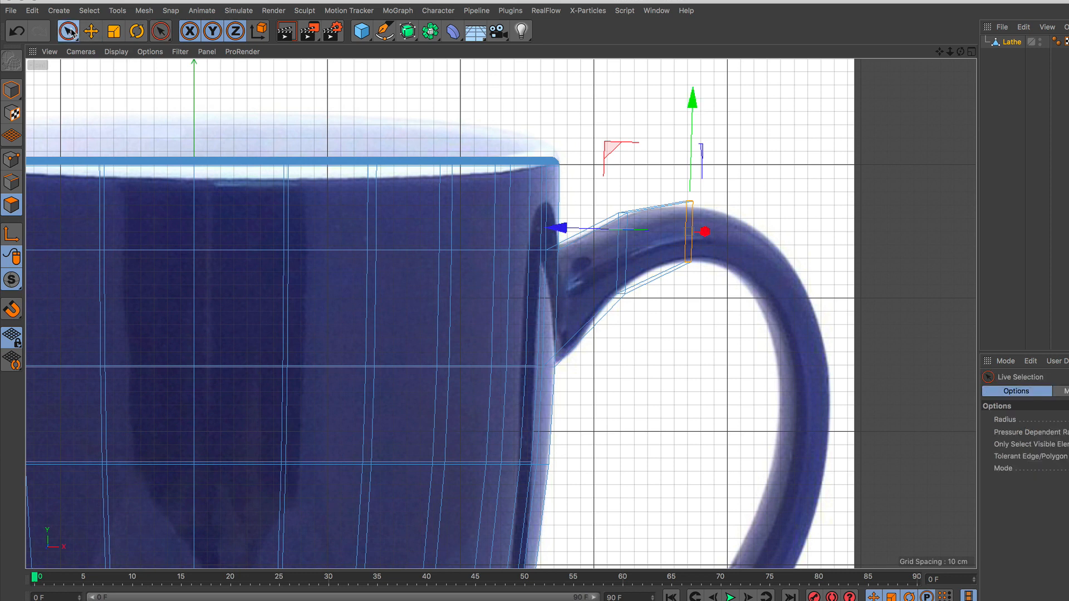
right_click(721, 183)
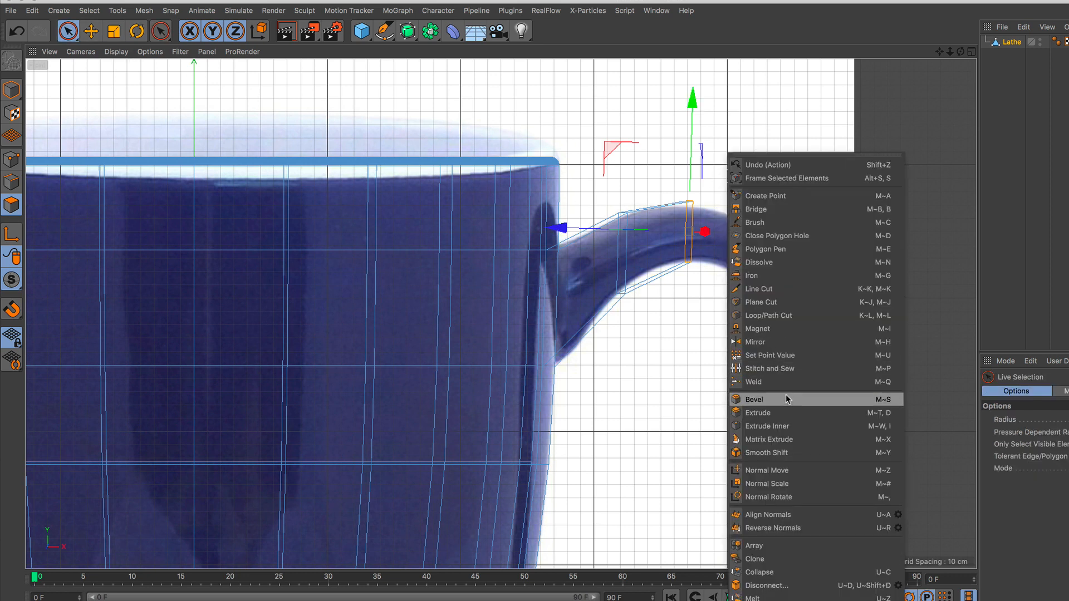
left_click(787, 412)
left_click_drag(787, 412, 735, 412)
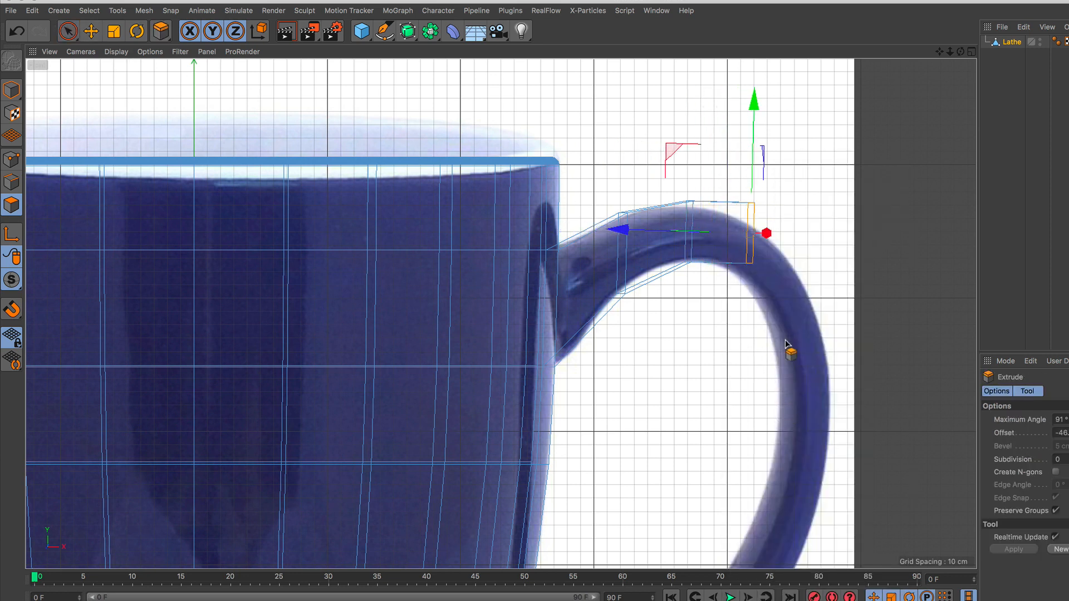
Rotate the third segment's end polygon clockwise to follow the handle's bend and move it about 12.6 cm down along its Y axis
left_click(136, 31)
left_click_drag(809, 193, 716, 199)
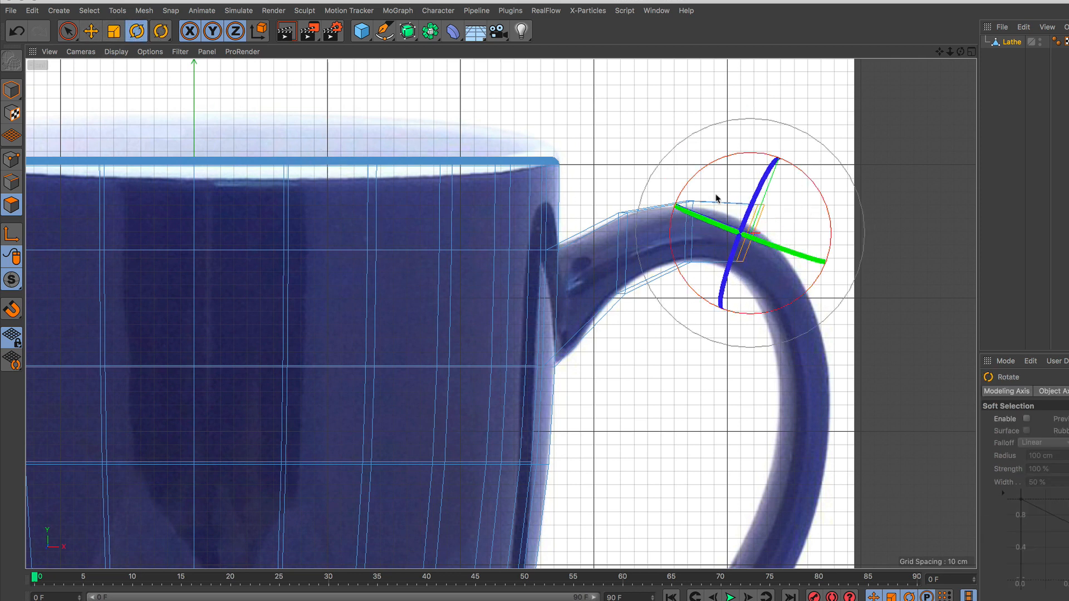
left_click(67, 30)
mouse_move(798, 118)
left_mouse_down()
mouse_move(790, 111)
mouse_move(790, 130)
left_mouse_up()
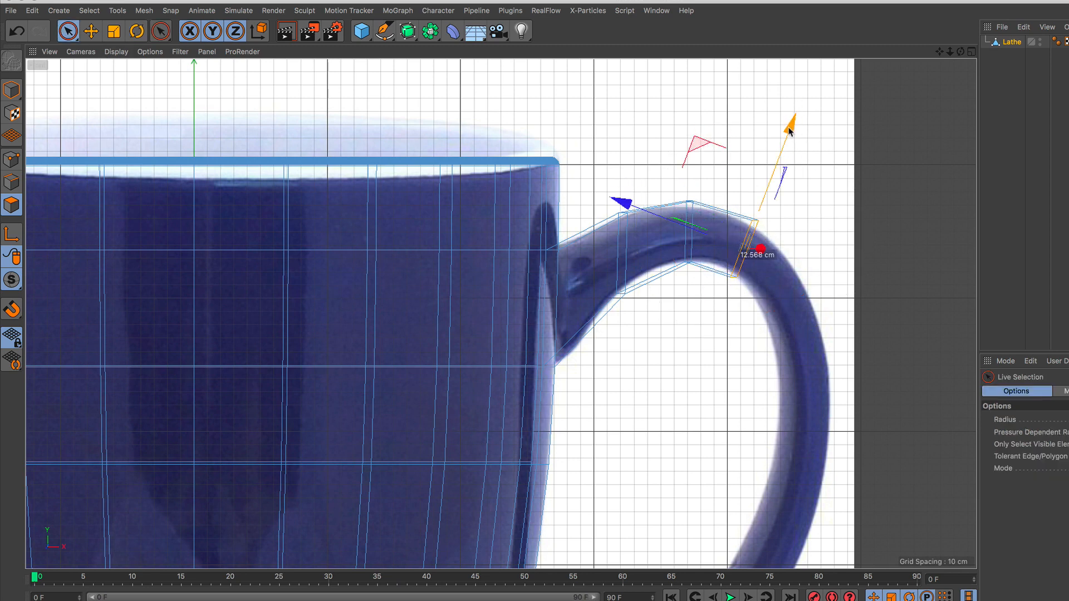
scroll(770, 248, "up", 3)
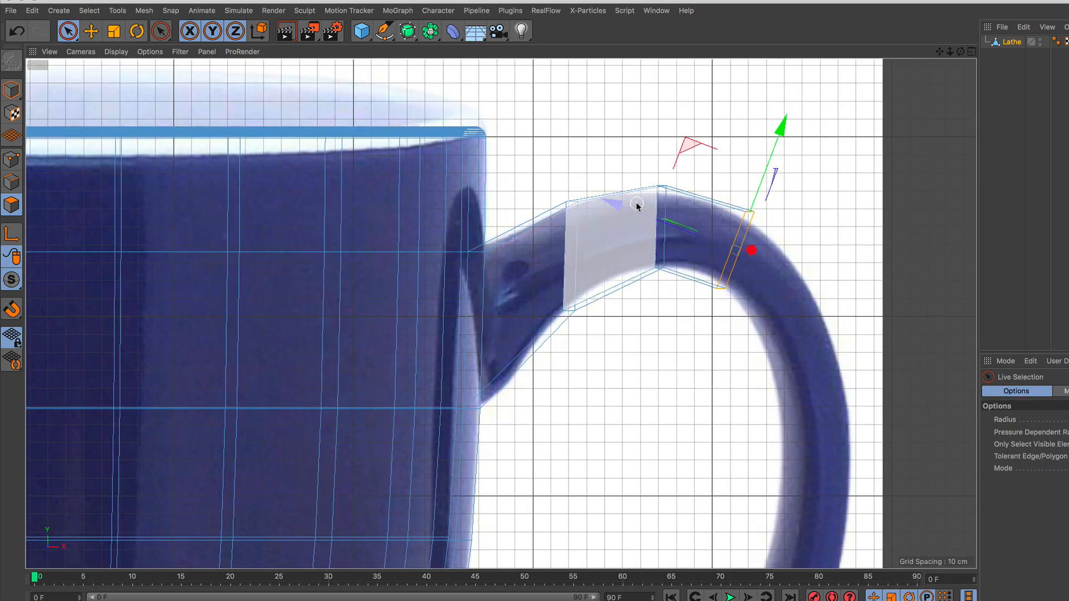
scroll(759, 296, "down", 3)
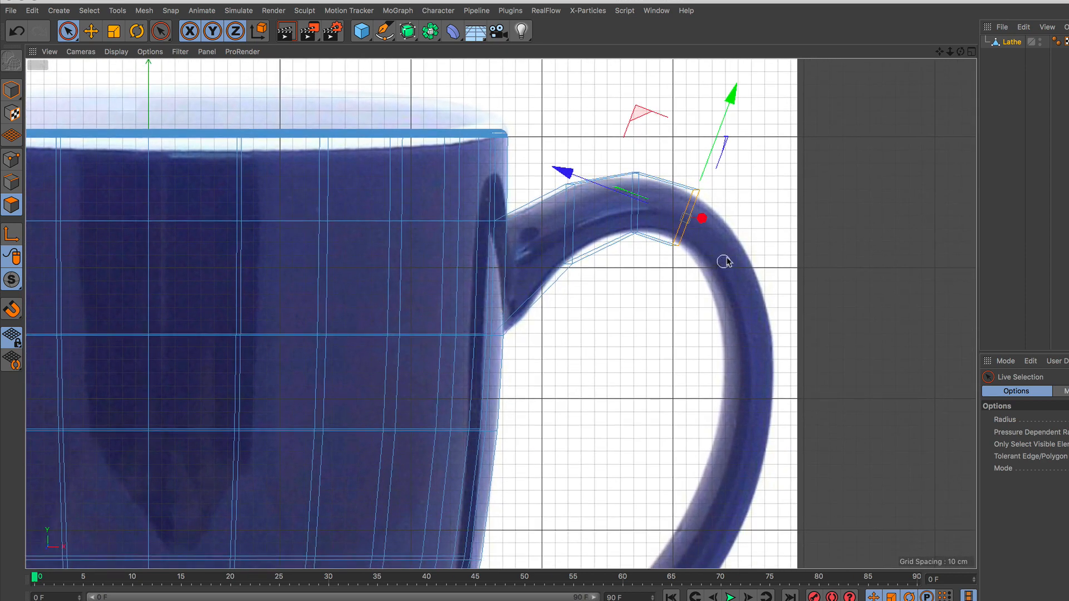
Extrude the rotated end polygon by about 32 cm along the descending curve of the handle
right_click(756, 219)
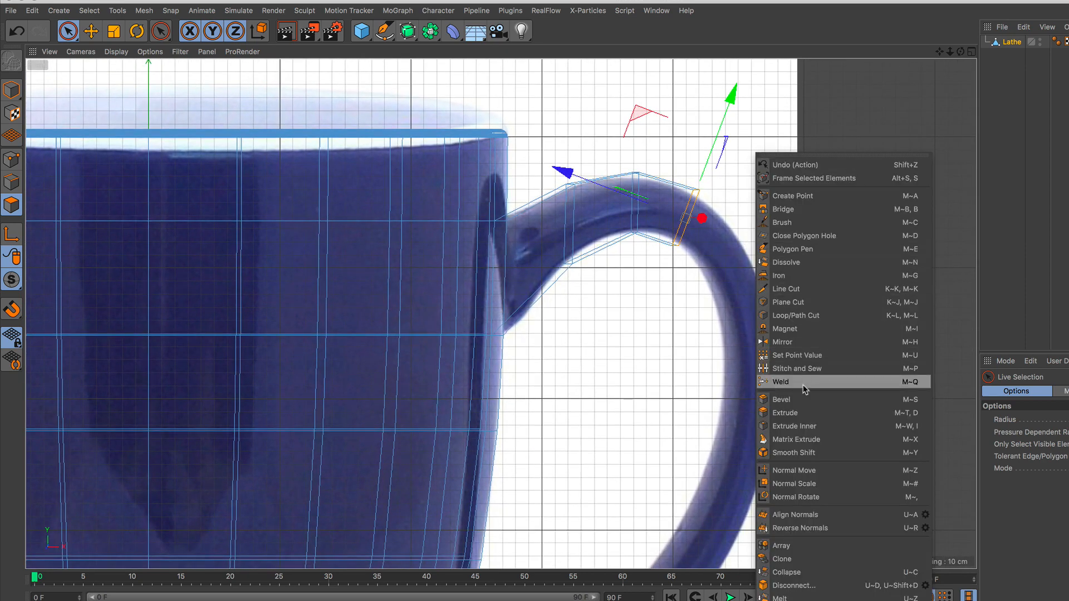
left_click(812, 413)
left_click_drag(705, 332, 760, 315)
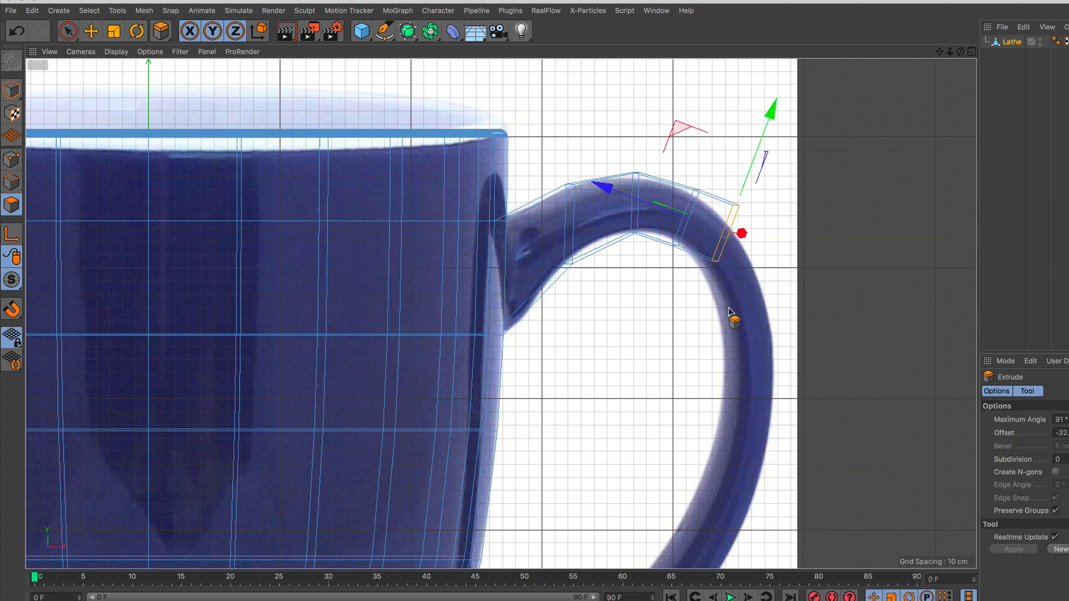
key("space")
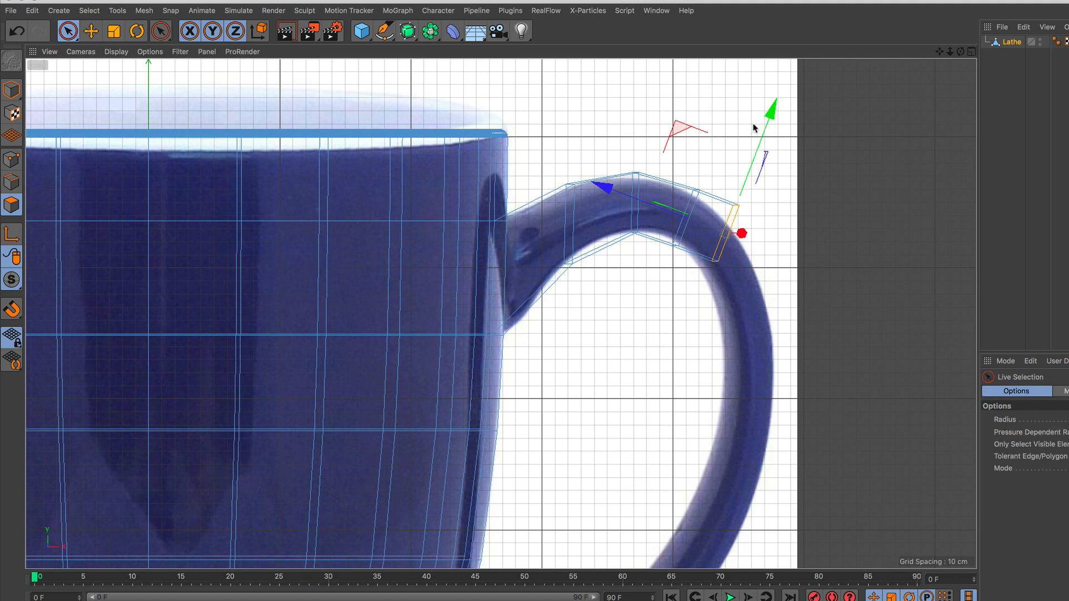
Move the extruded upper handle's end polygon down along its Y axis and rotate it clockwise to follow the bend
left_click_drag(769, 121, 764, 135)
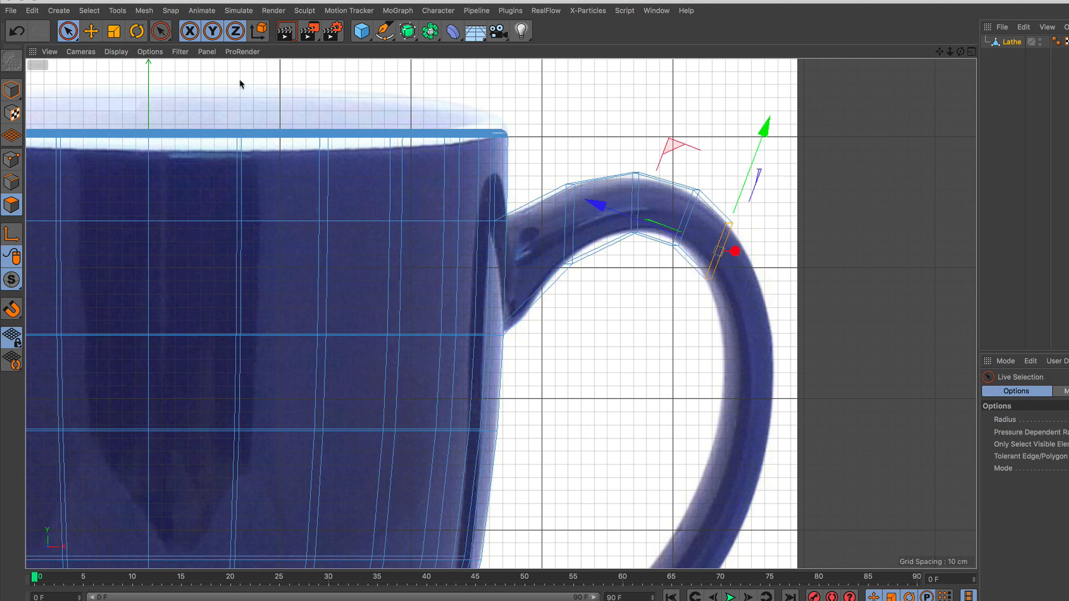
left_click(133, 32)
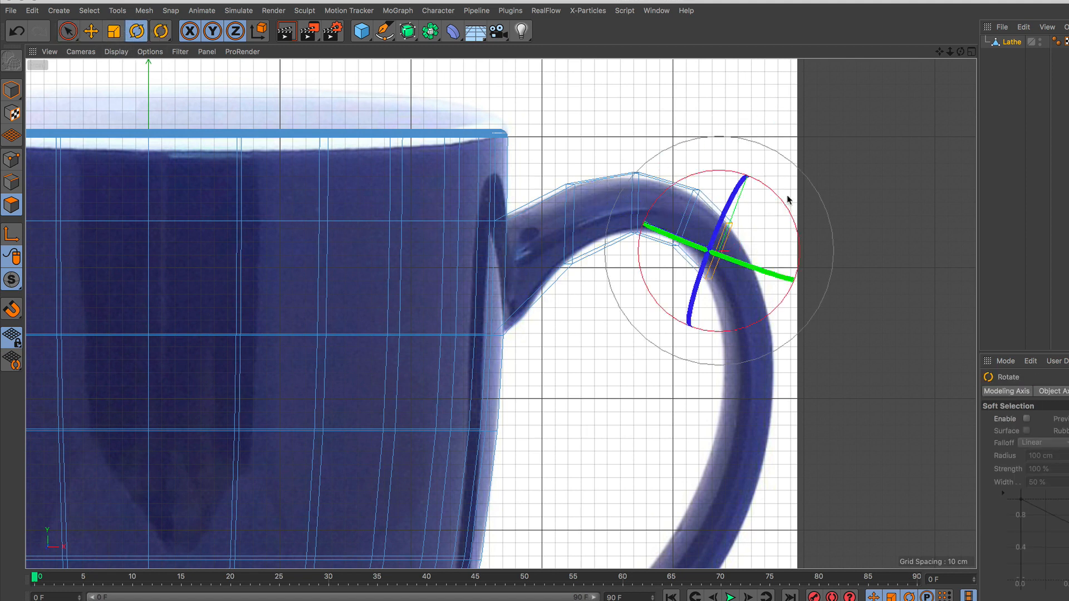
left_click_drag(780, 203, 762, 275)
key("t")
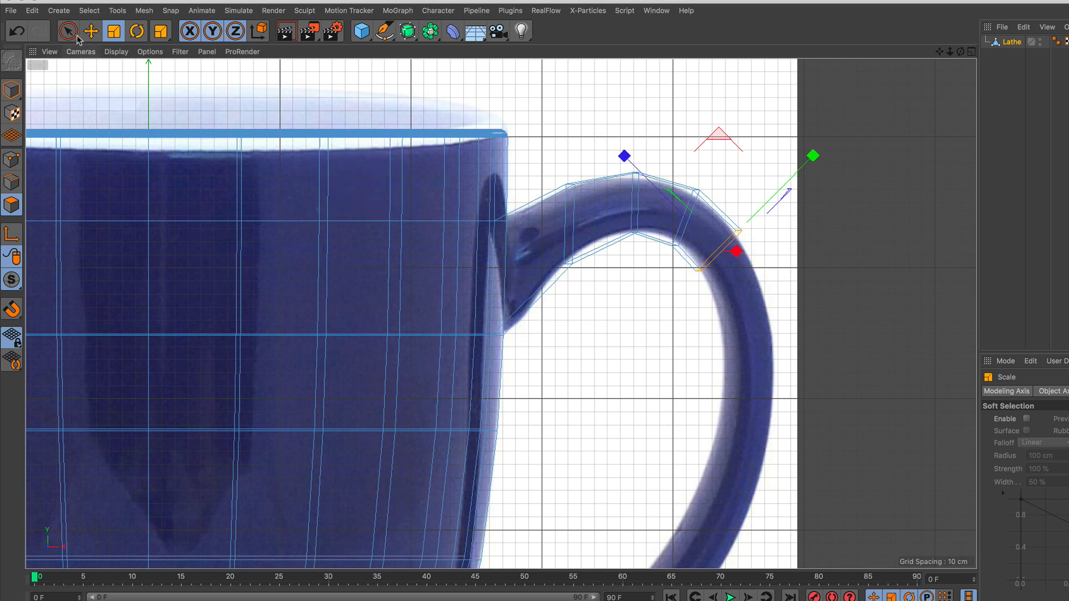
Extrude the handle's end polygon by about 45 cm down the outer curve
right_click(805, 304)
left_click(824, 412)
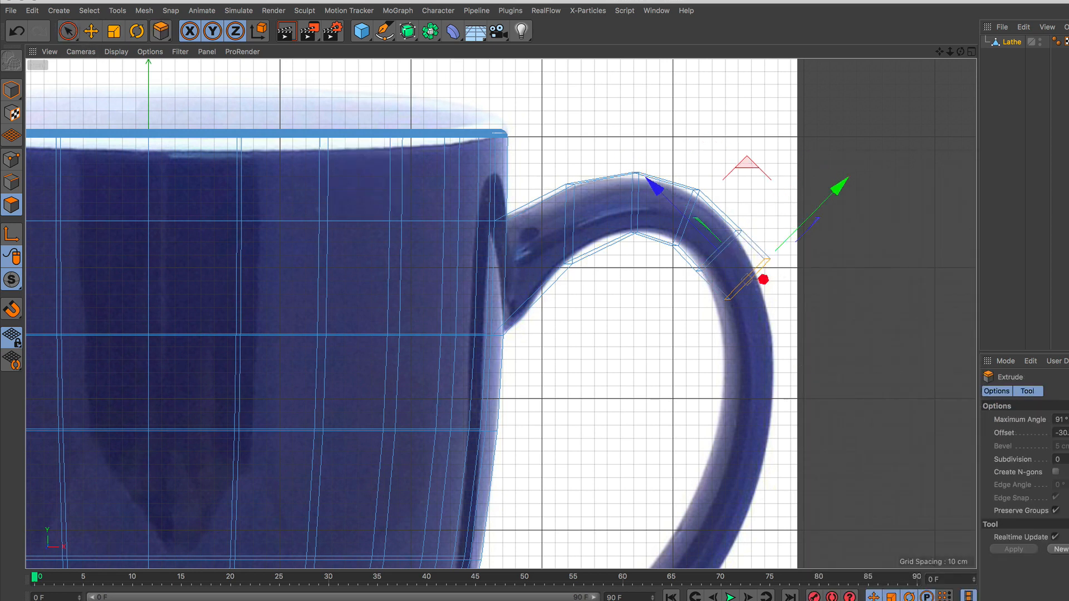
left_click_drag(820, 362, 798, 362)
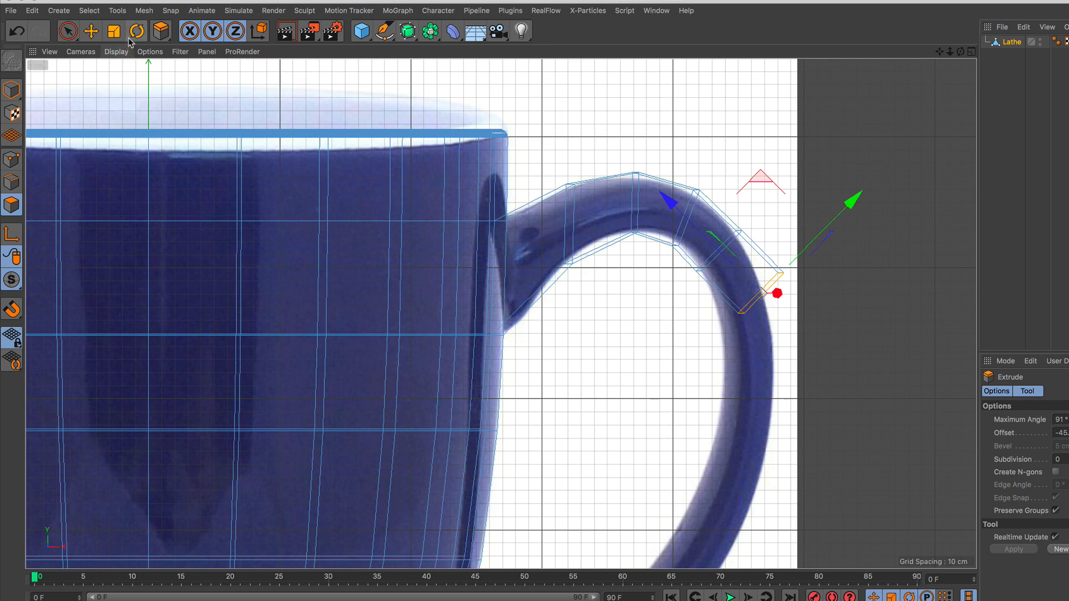
Shift the new end polygon inward along its Y axis and rotate it clockwise until it crosses the handle nearly horizontally
key("9")
left_click_drag(850, 203, 833, 221)
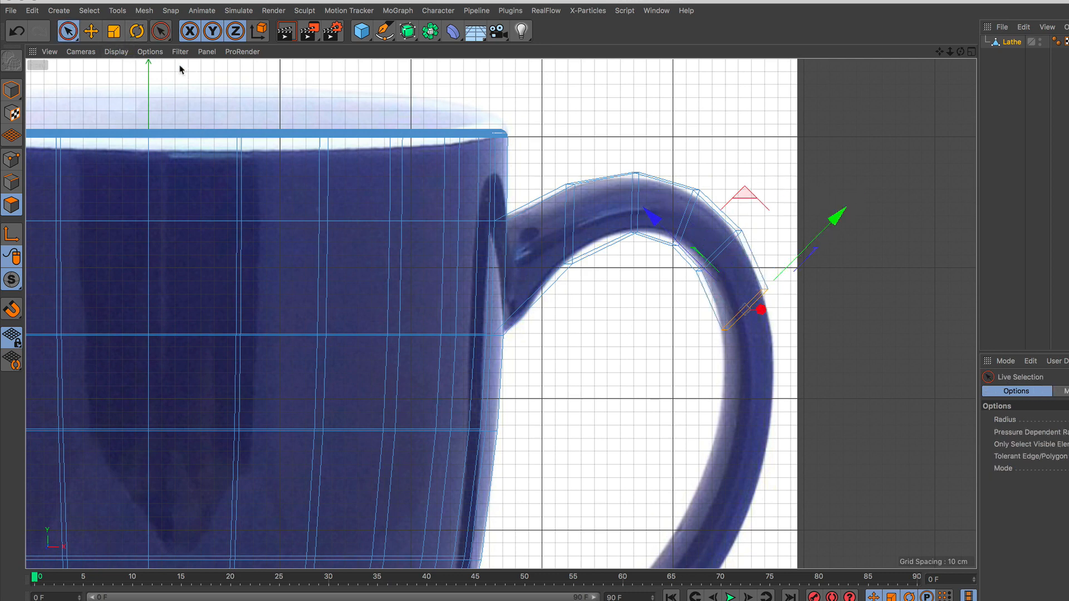
left_click(136, 31)
left_click_drag(811, 283, 814, 324)
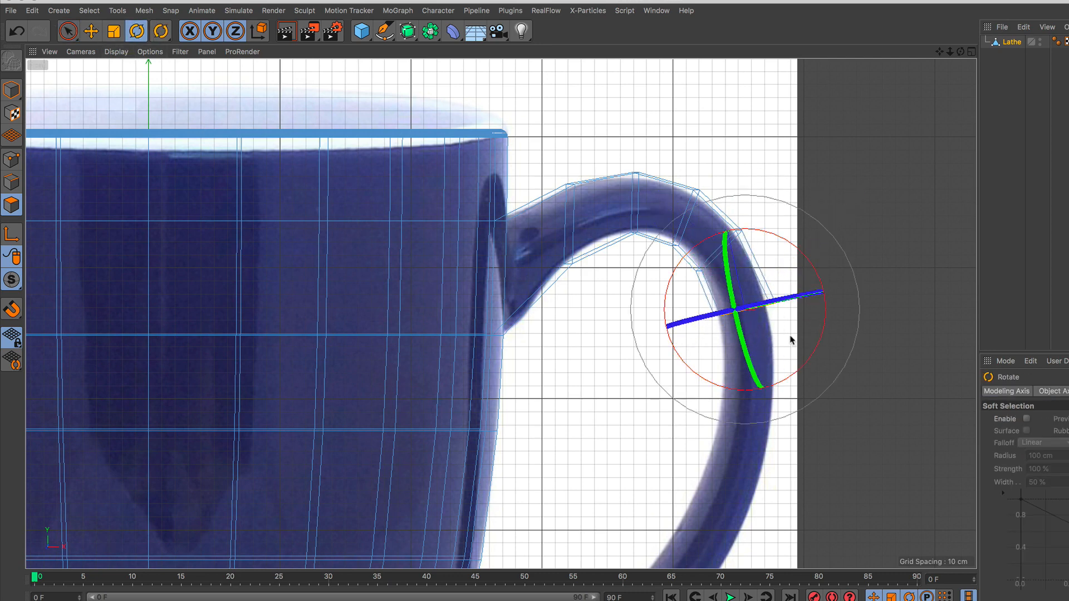
Extrude the nearly horizontal end polygon by about 67 cm down the outer side of the handle
middle_click_drag(746, 413, 740, 368, "alt")
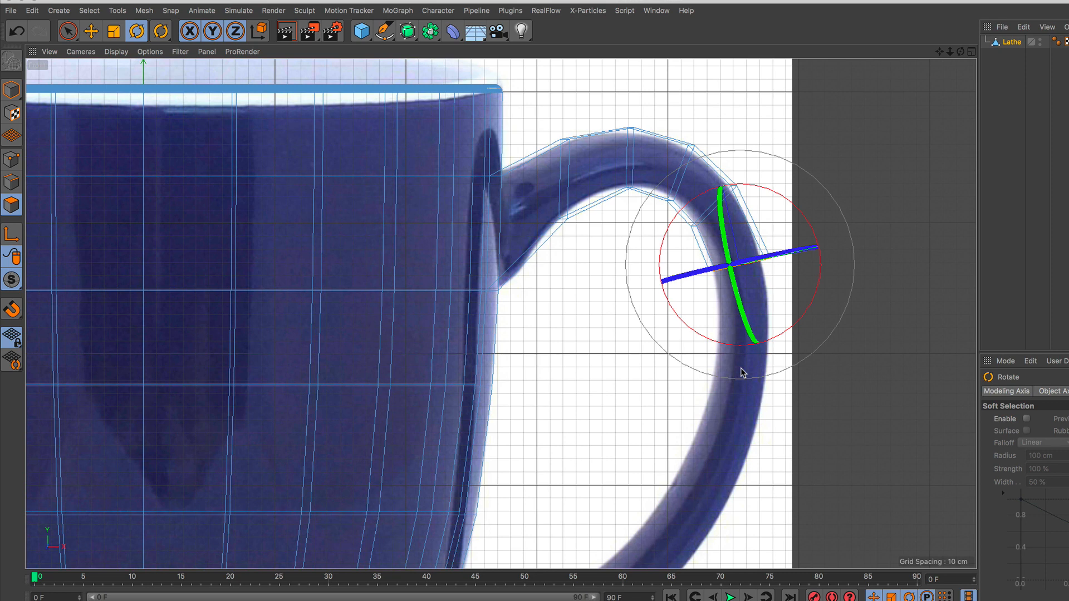
left_click(68, 31)
right_click(790, 319)
left_click(852, 413)
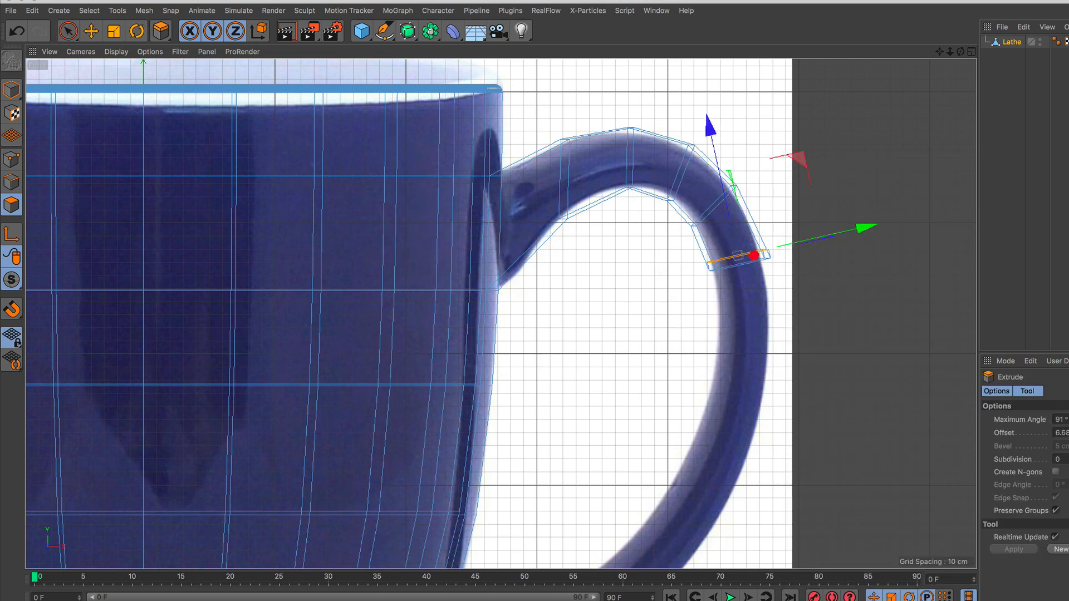
left_click_drag(852, 412, 758, 413)
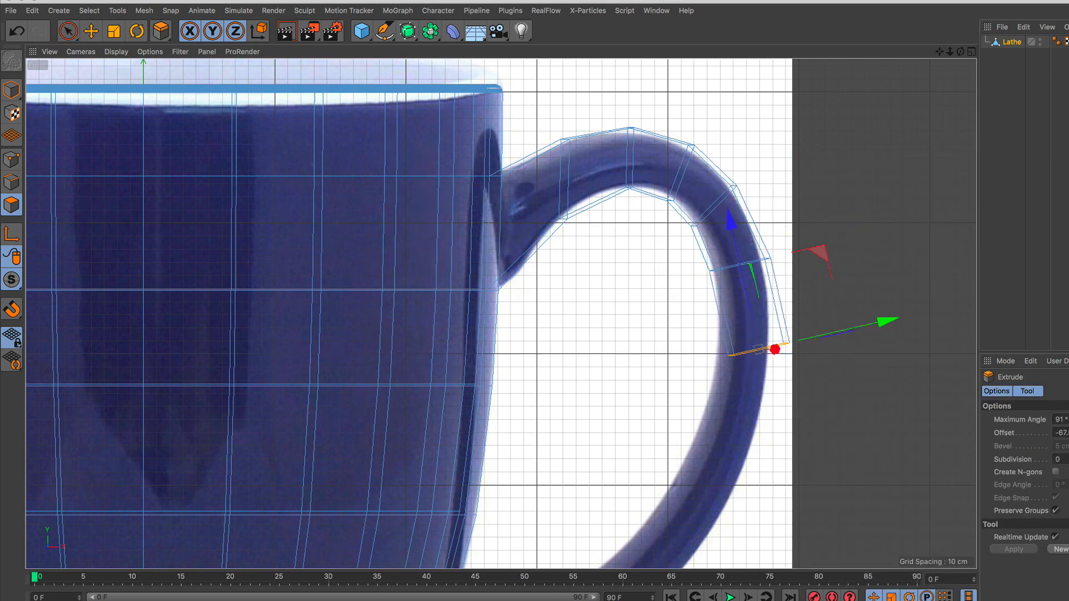
left_click_drag(789, 319, 799, 319)
Move the end polygon about 8.8 cm inward along Y, rotate it clockwise and scale it to about 96% to fit the handle
left_click(68, 31)
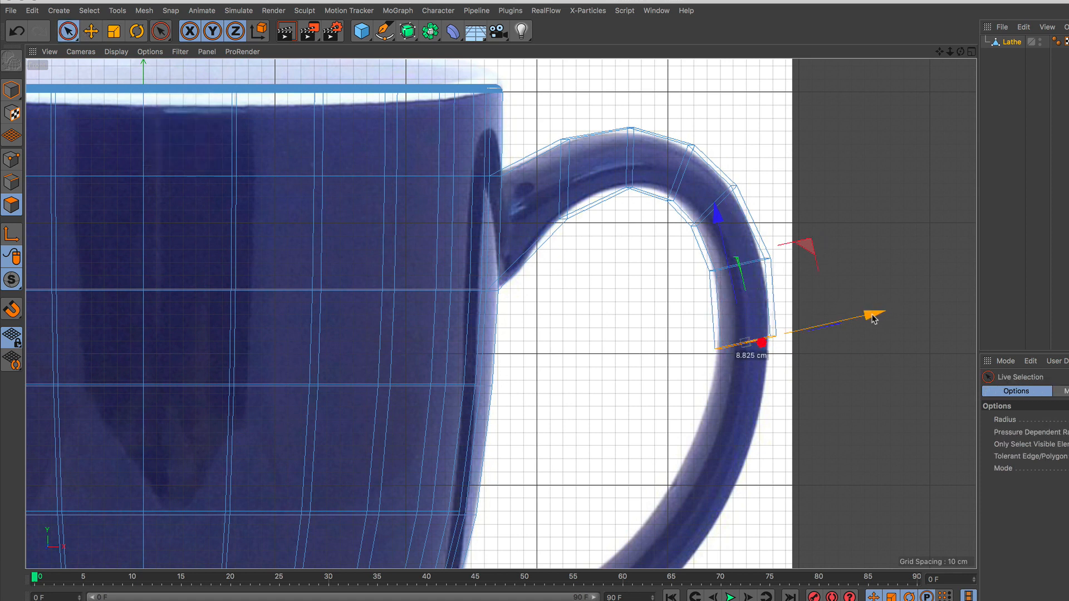
left_click(137, 31)
left_click_drag(712, 322, 801, 317)
left_click(114, 32)
left_click_drag(810, 361, 799, 362)
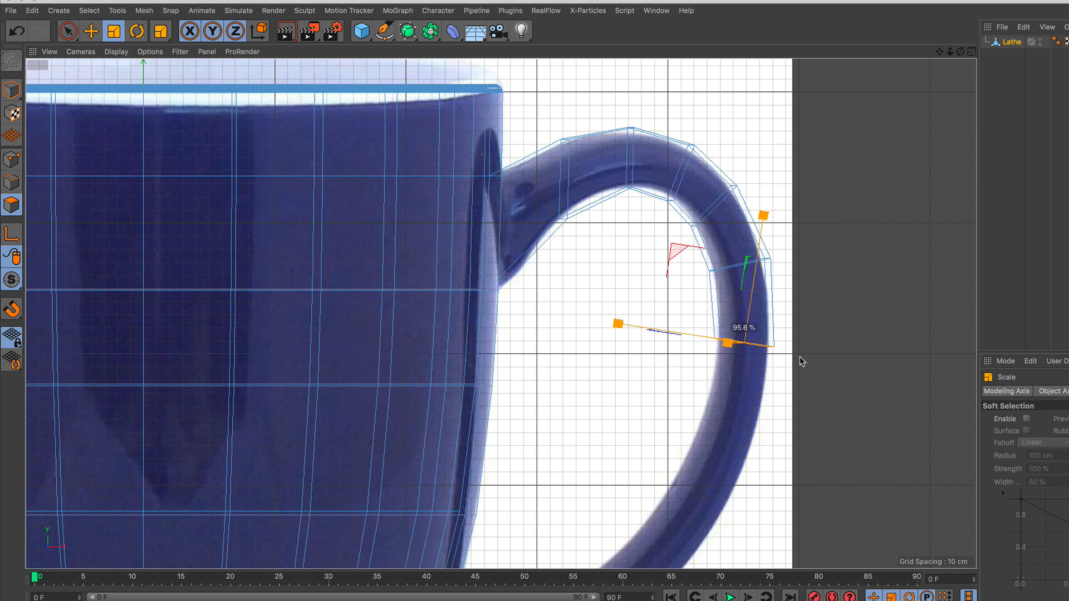
key("space")
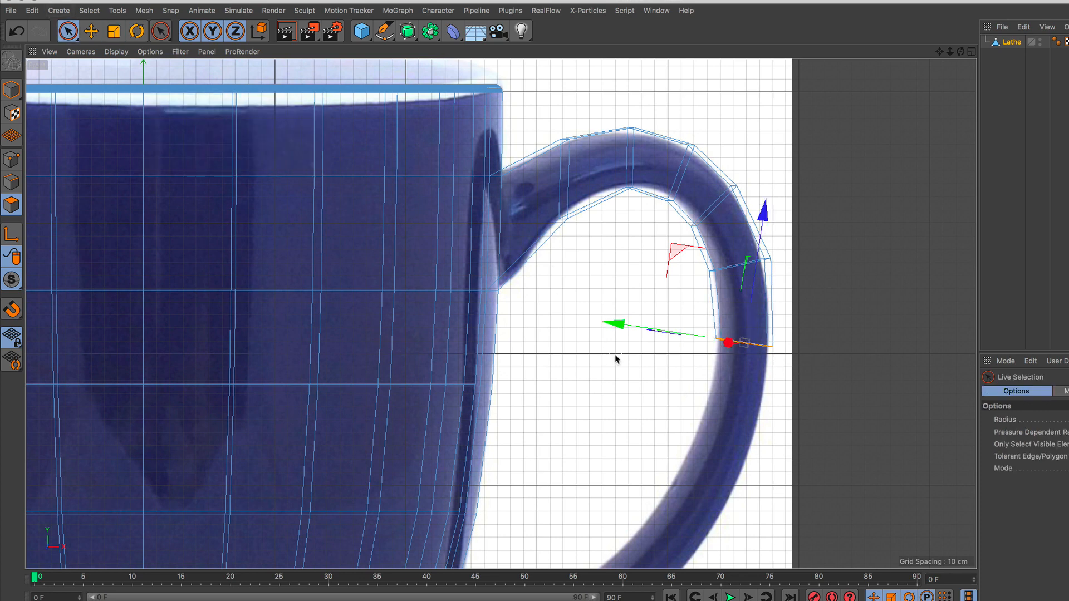
scroll(659, 300, "up", 3)
left_click(11, 160)
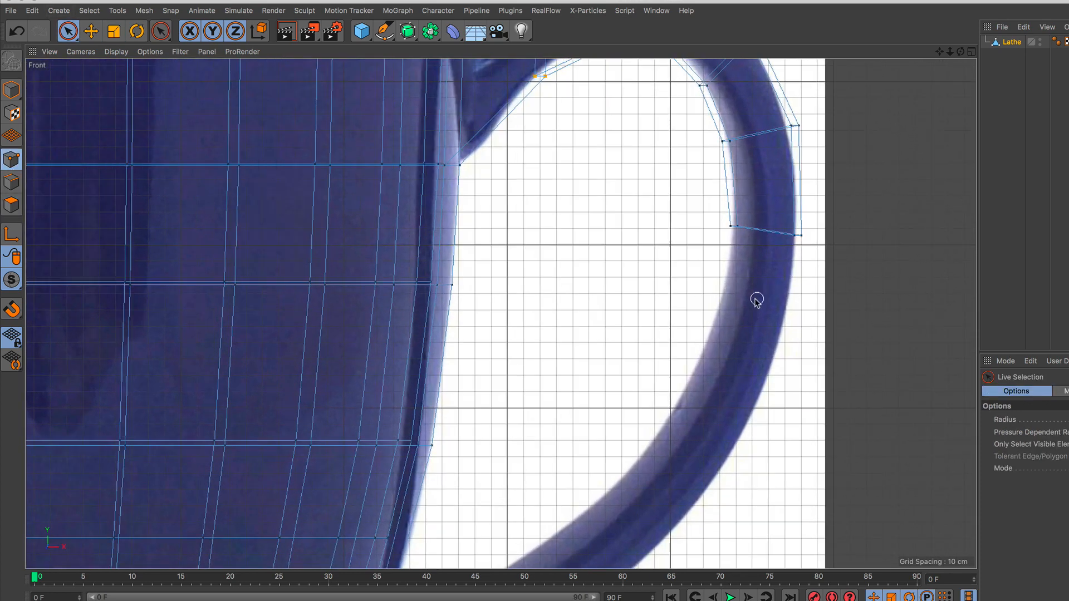
left_click_drag(68, 31, 98, 42)
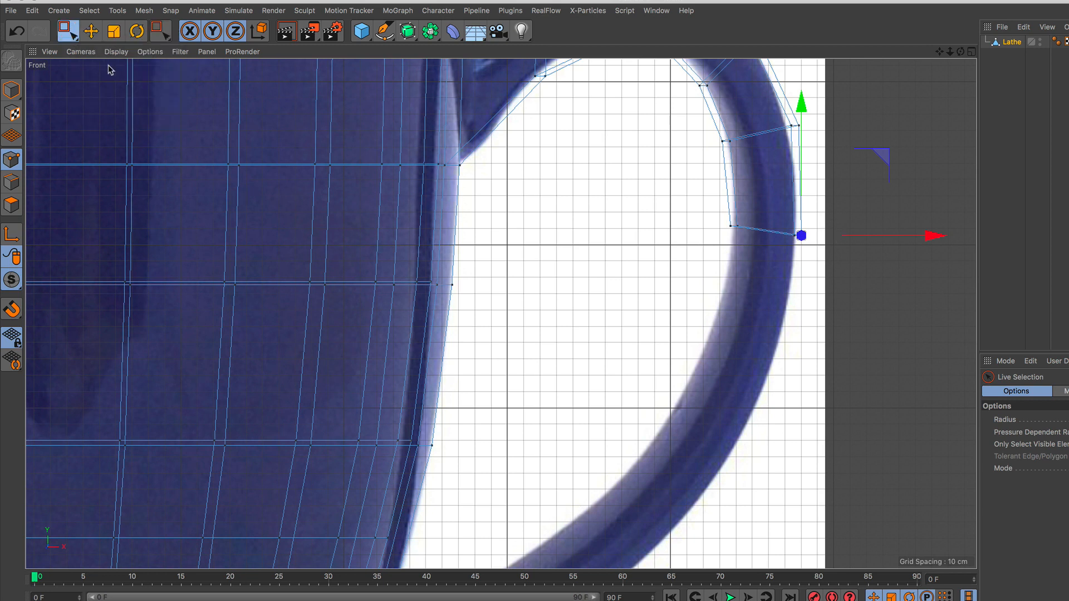
left_click_drag(694, 250, 833, 219)
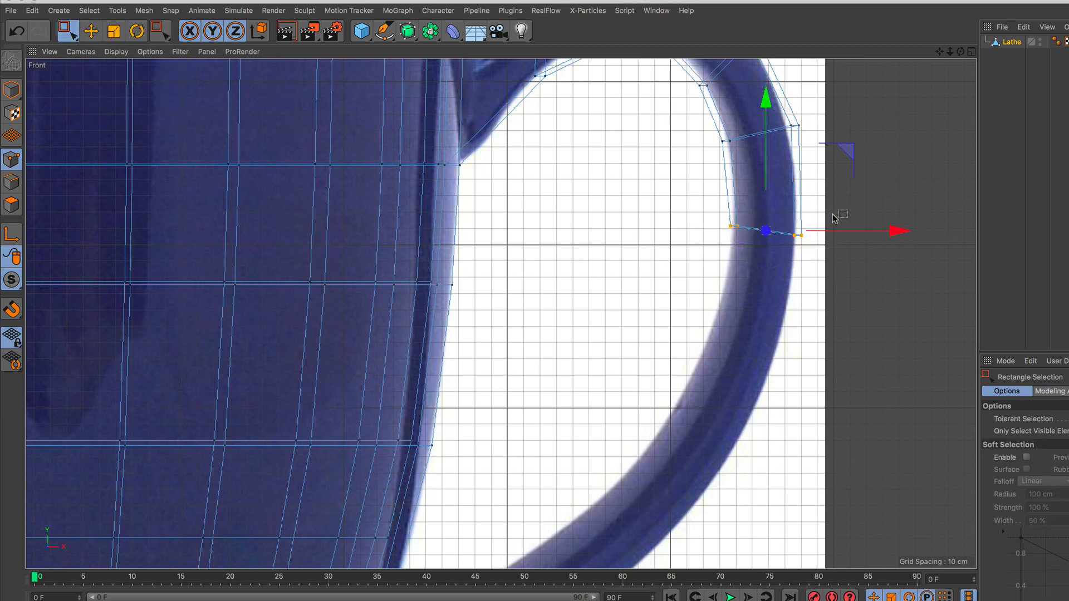
left_click(12, 204)
left_click_drag(68, 32, 103, 53)
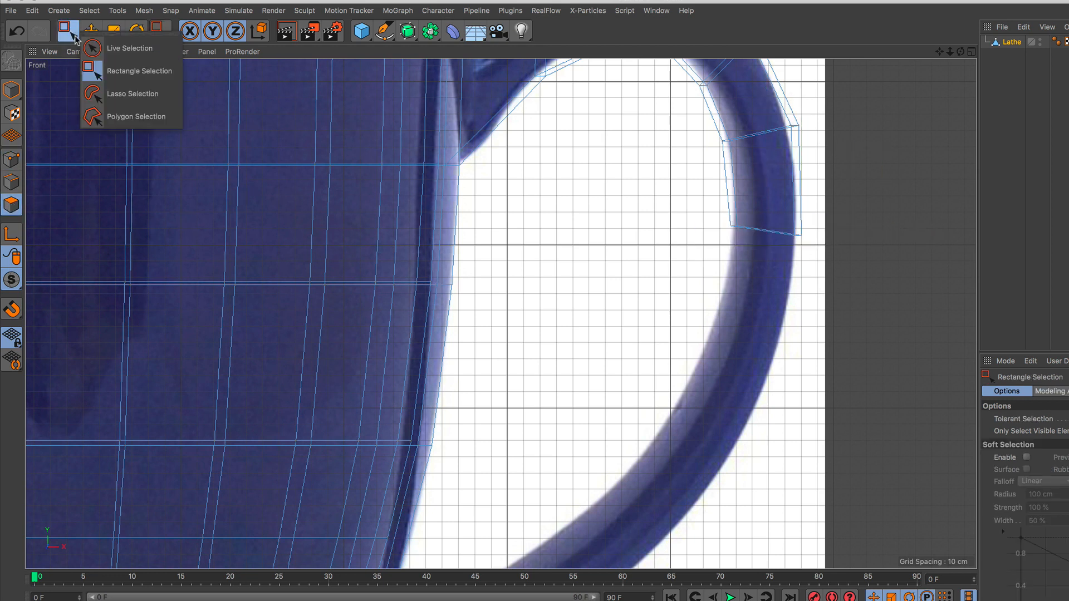
right_click(828, 263)
left_click(891, 412)
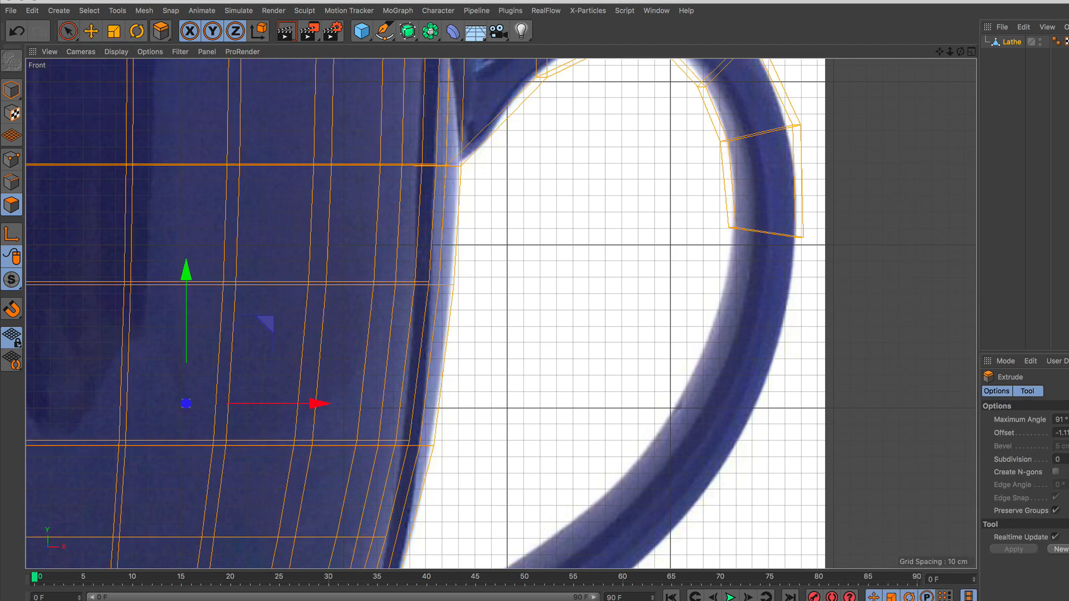
Select the handle's end polygon with a rectangle selection and extrude it down to where the handle starts curving inward
left_click_drag(68, 31, 134, 72)
left_click_drag(664, 268, 852, 213)
right_click(848, 217)
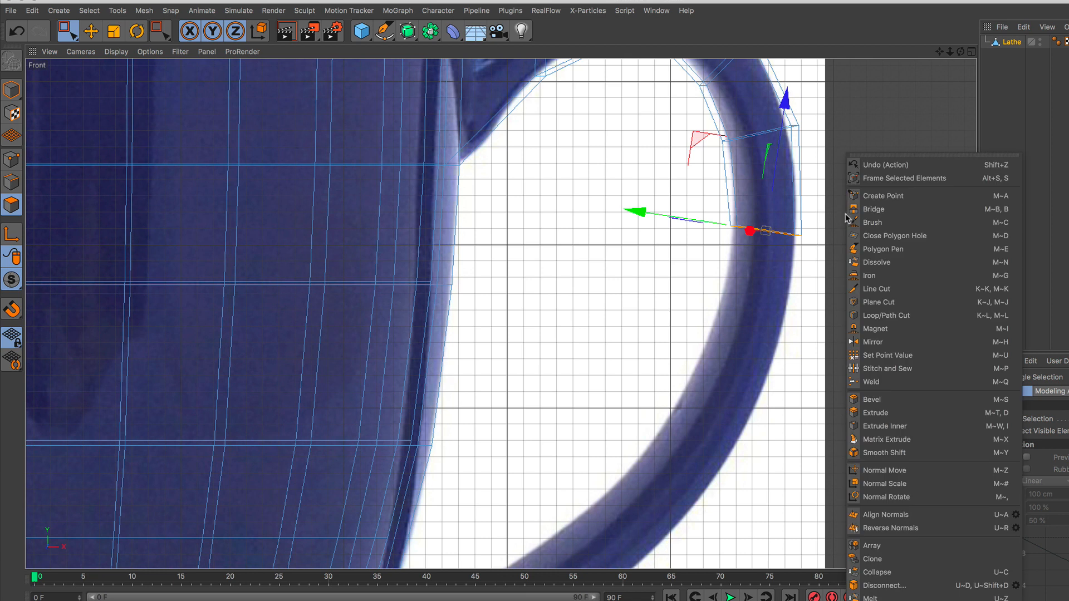
left_click(897, 413)
left_click_drag(829, 324, 794, 324)
Rotate the extruded end polygon clockwise and scale it up slightly along Y to match the handle's width
left_click(68, 32)
left_click(111, 46)
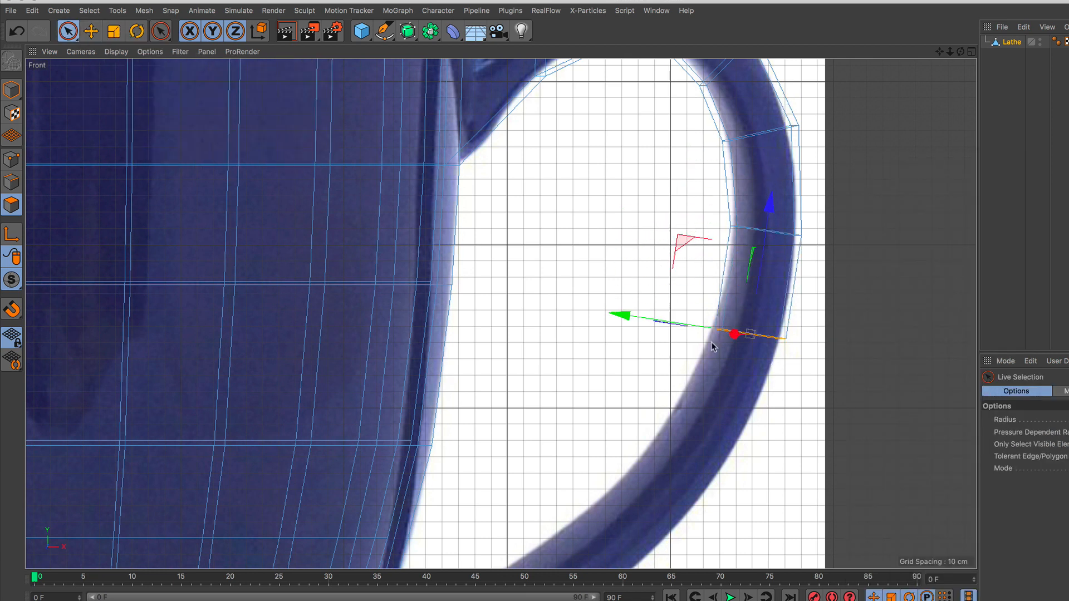
key("r")
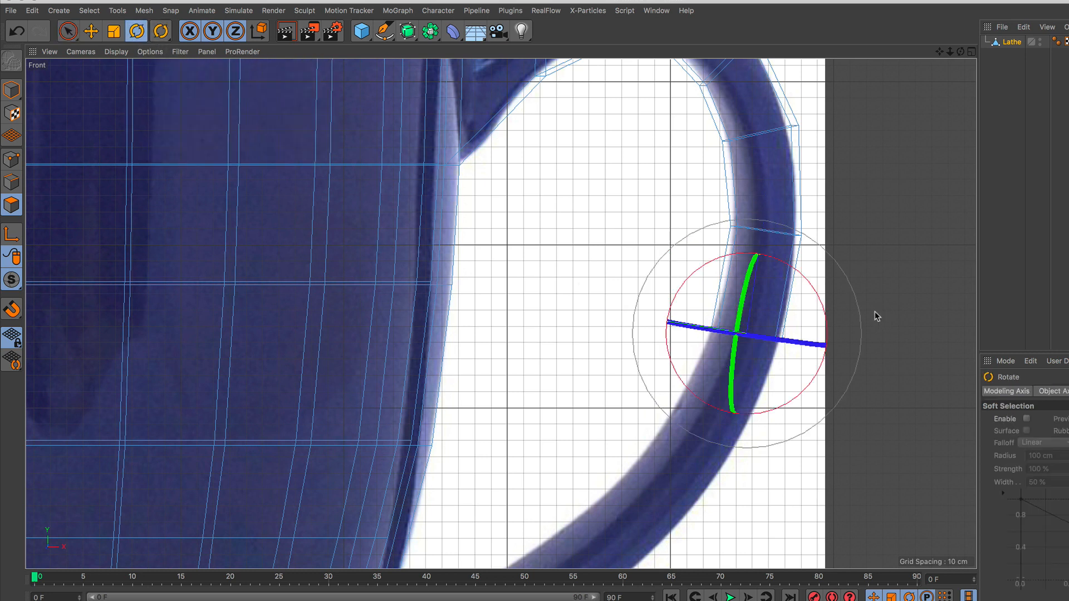
key("t")
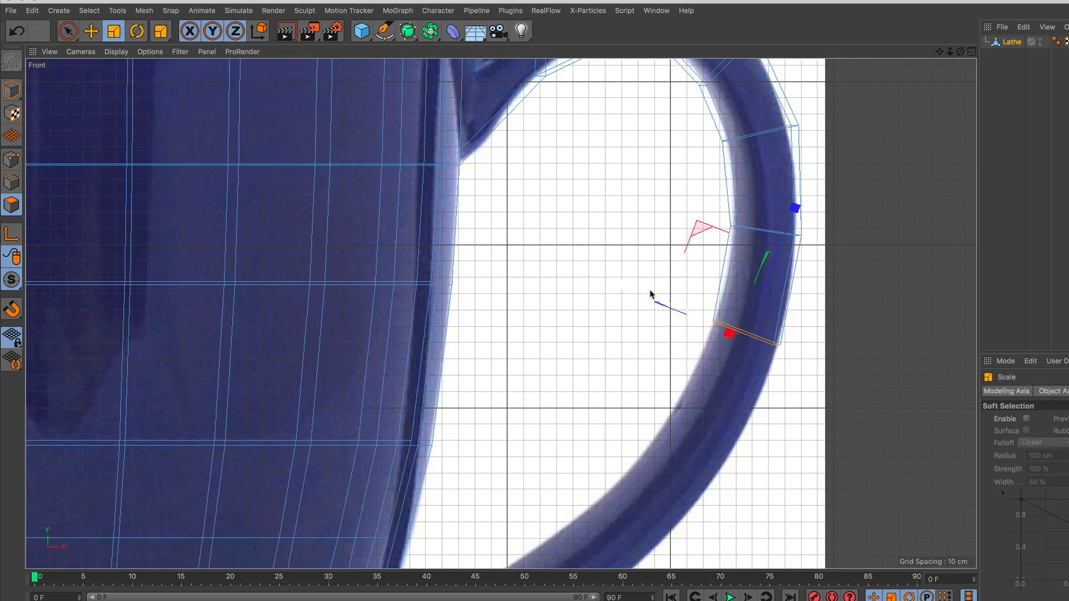
left_click_drag(628, 290, 611, 286)
Extrude the rotated end polygon by about 75 cm along the handle's inward-curving lower part
left_click(68, 31)
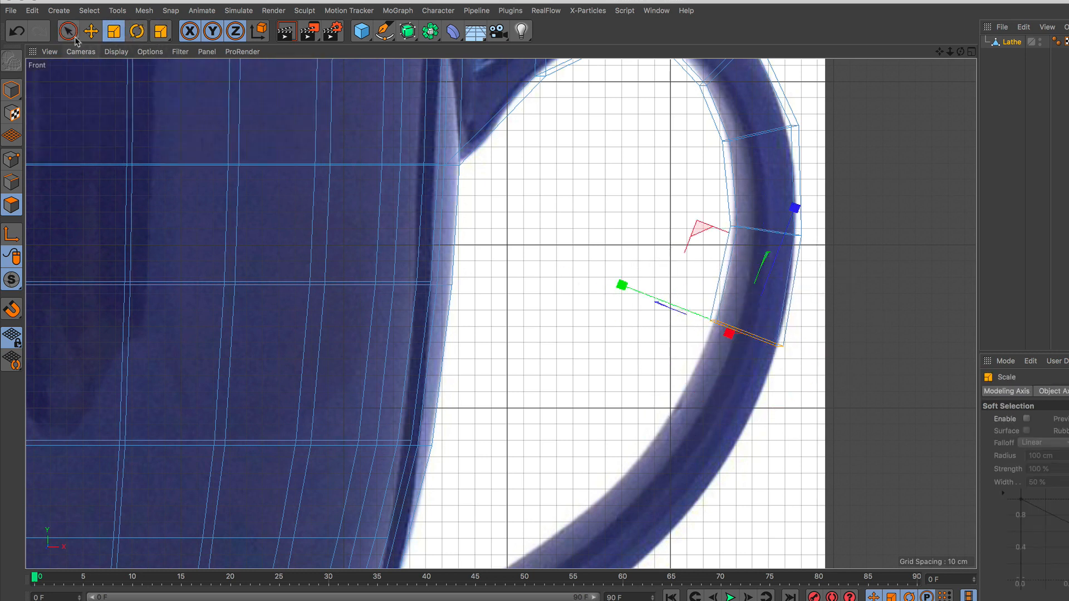
right_click(920, 274)
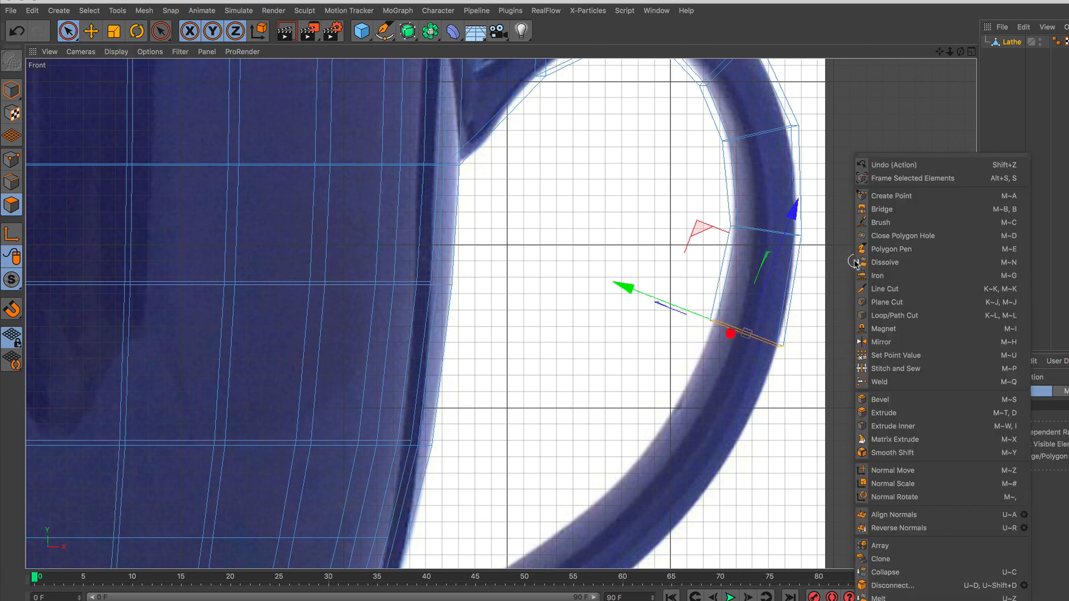
left_click(927, 419)
left_click_drag(878, 425, 849, 418)
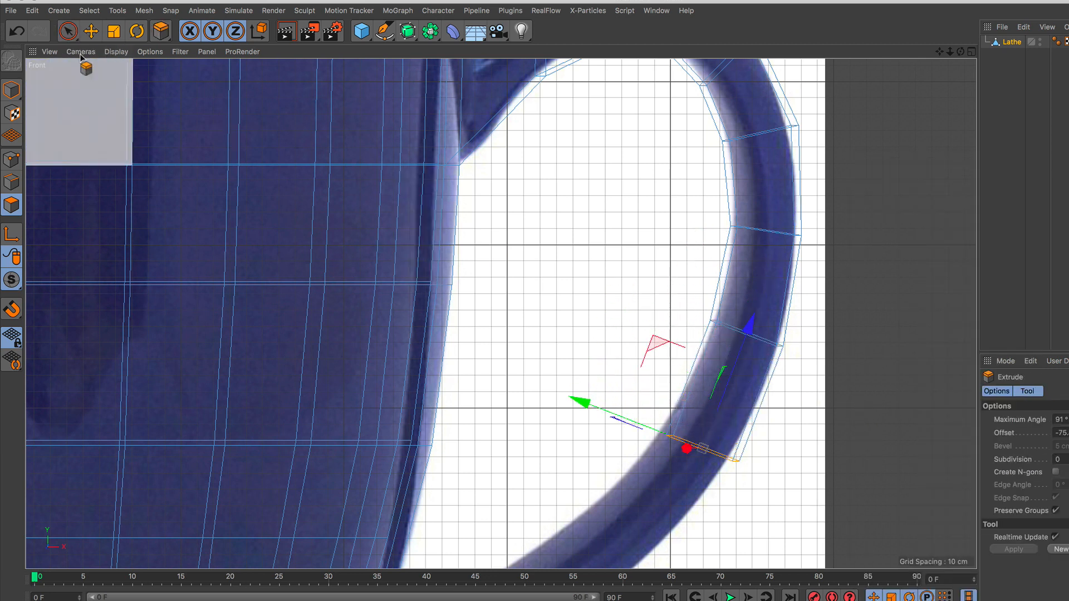
Shift the newest end polygon slightly inward along Y and rotate it clockwise to follow the lower curve
left_click(68, 31)
key("t")
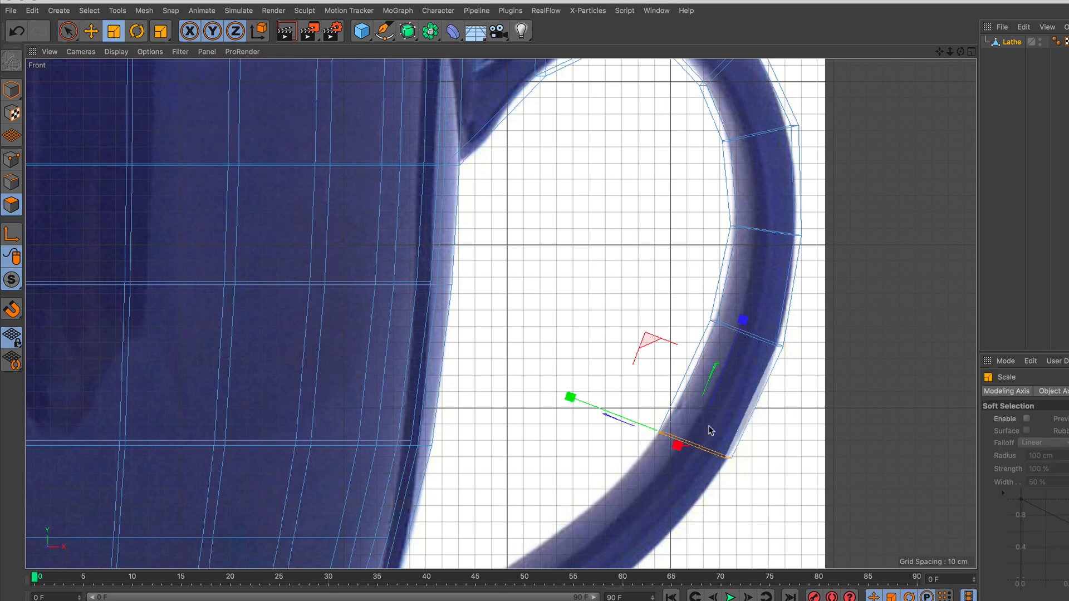
key("r")
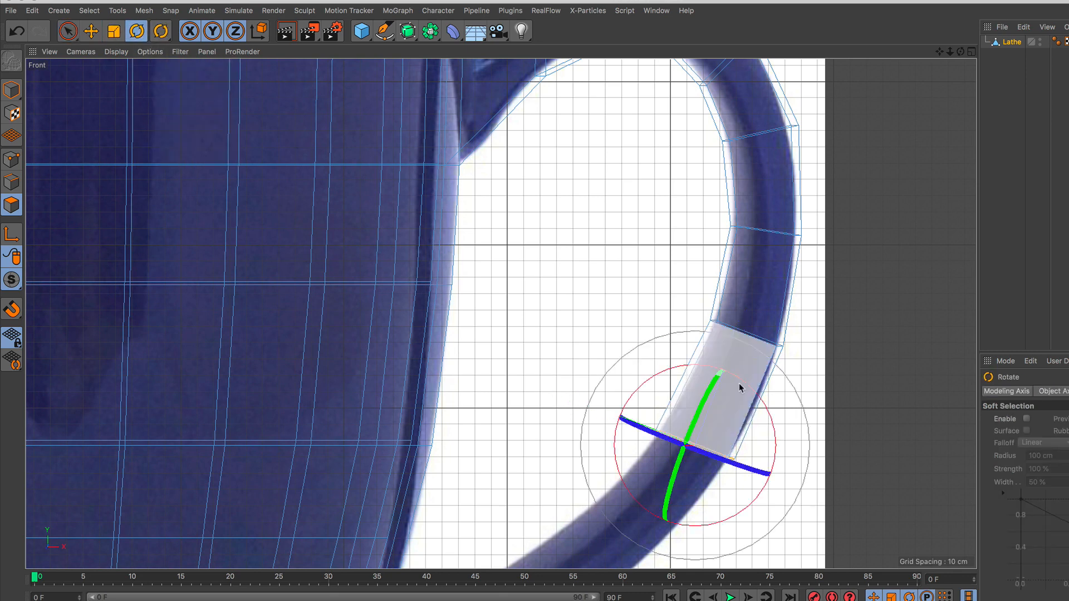
left_click_drag(733, 388, 751, 411)
Scale the rotated end polygon down slightly along Y to match the handle's thickness
middle_click_drag(699, 482, 692, 410, "alt")
scroll(692, 411, "up", 1)
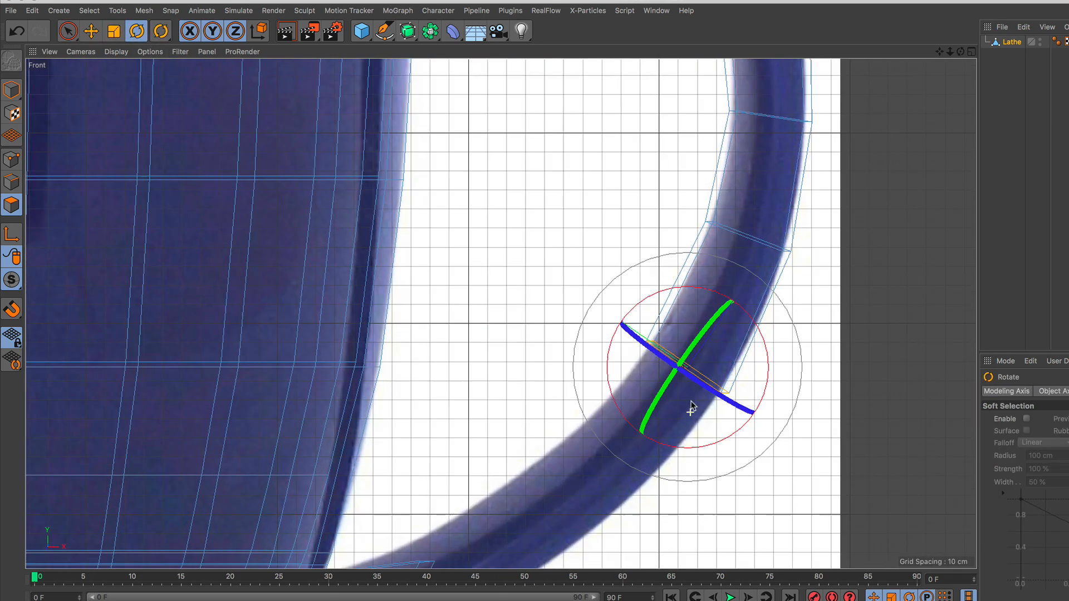
left_click(72, 30)
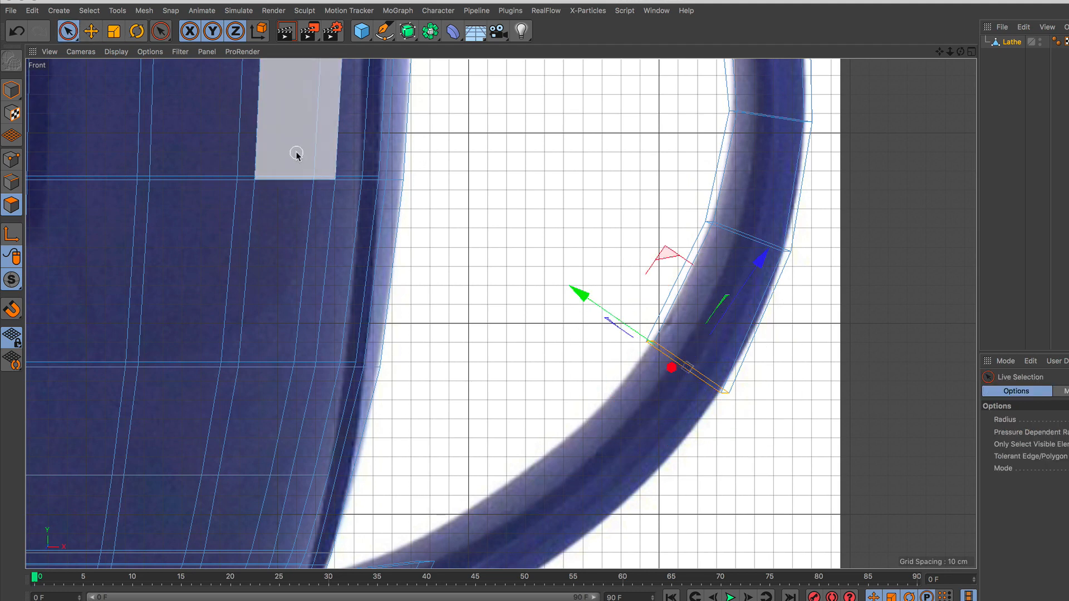
key("t")
left_click_drag(646, 252, 617, 250)
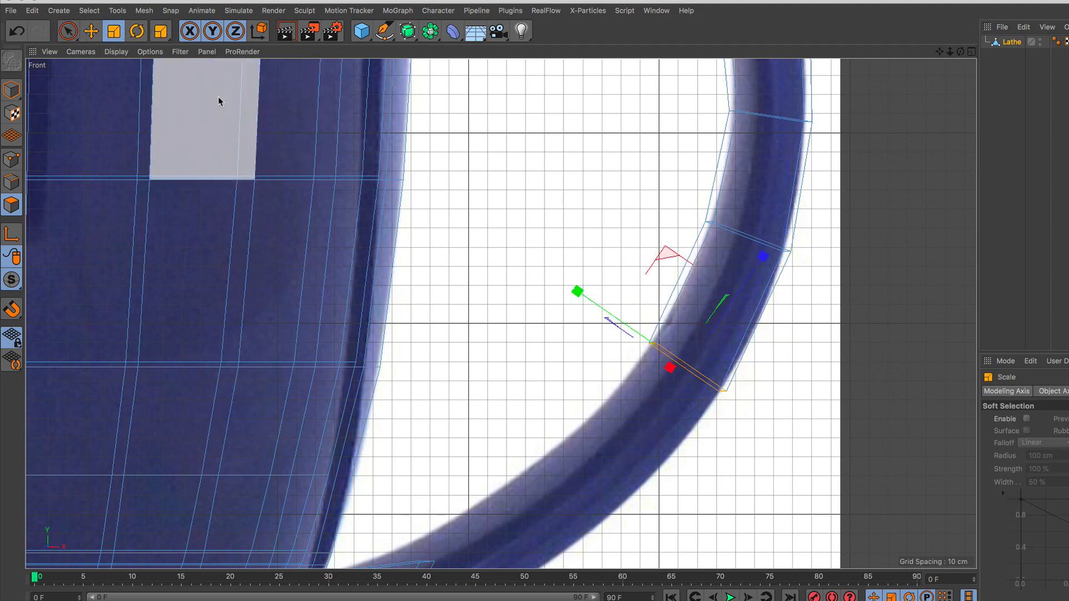
Select the end polygon of the handle's lower stub, rotate it counterclockwise and scale it down along Y
left_click(69, 32)
scroll(628, 380, "down", 1)
middle_click_drag(560, 476, 583, 374, "alt")
middle_click_drag(533, 410, 552, 347, "alt")
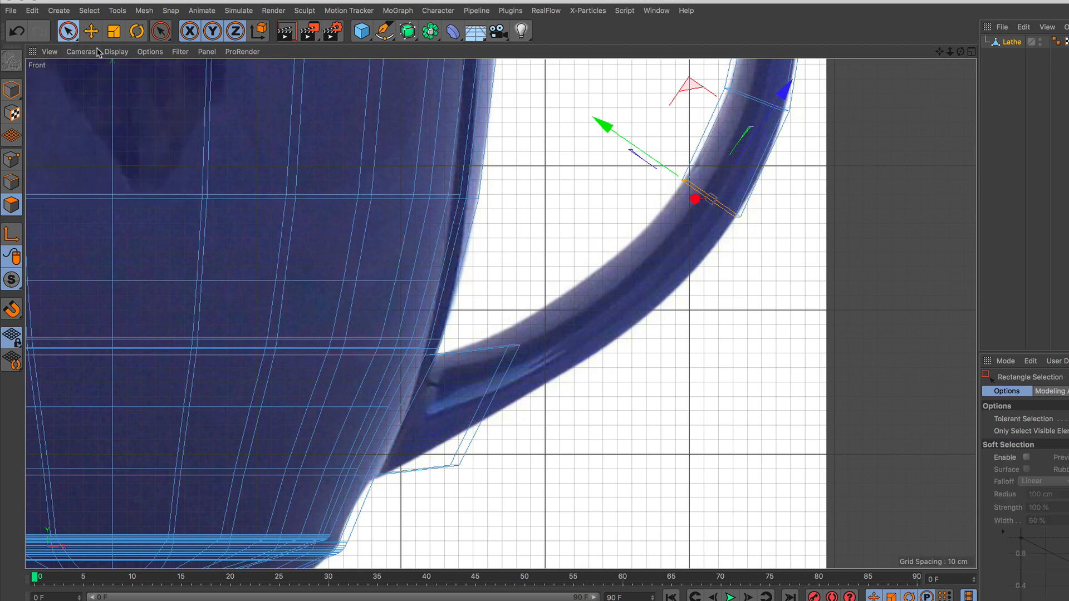
left_click(493, 392)
key("r")
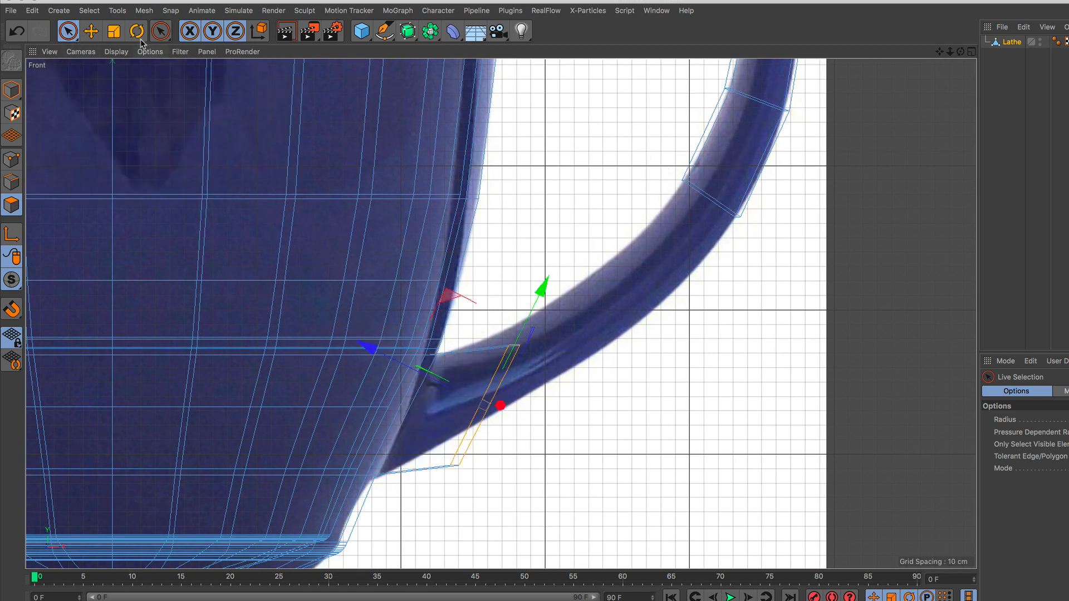
left_click_drag(508, 333, 508, 334)
key("t")
left_click_drag(496, 284, 485, 346)
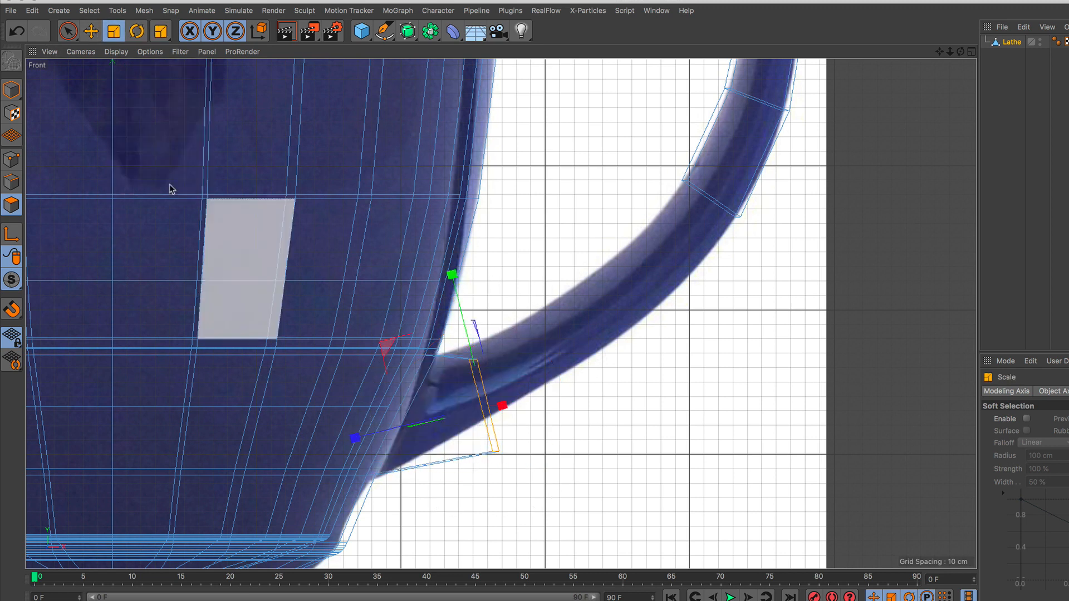
Move the lower stub's end polygon away from the cup along Z and up along Y onto the reference handle
left_click(68, 31)
left_click_drag(364, 436, 397, 427)
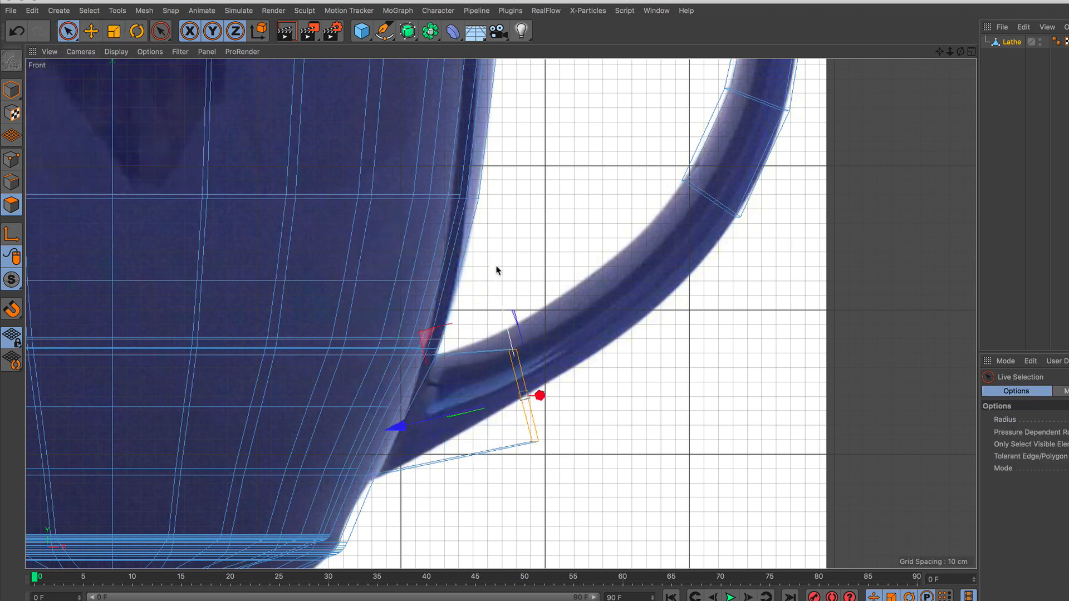
left_click_drag(493, 270, 489, 239)
key("t")
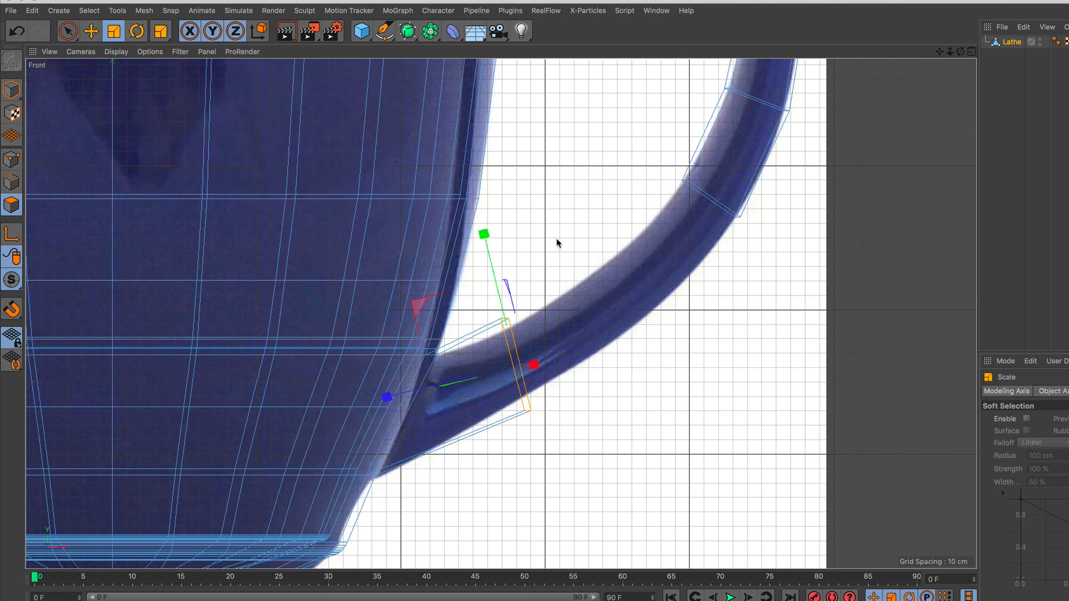
Scale the lower stub's end polygon down slightly along Y and extrude it further along the handle
left_click_drag(552, 254, 511, 296)
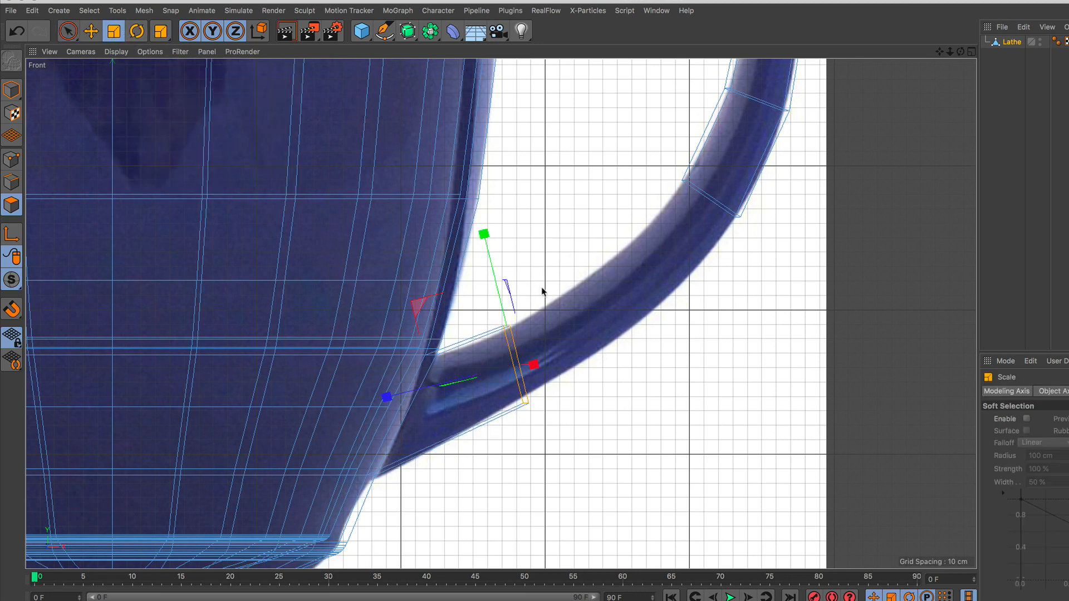
key("space")
right_click(562, 149)
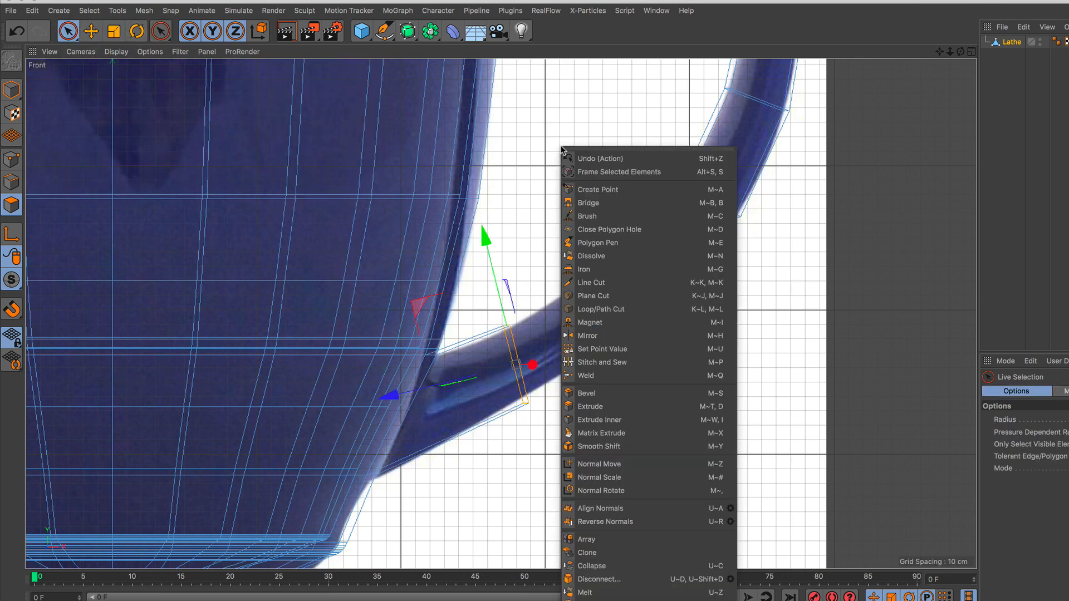
left_click(618, 408)
left_click_drag(628, 413, 551, 413)
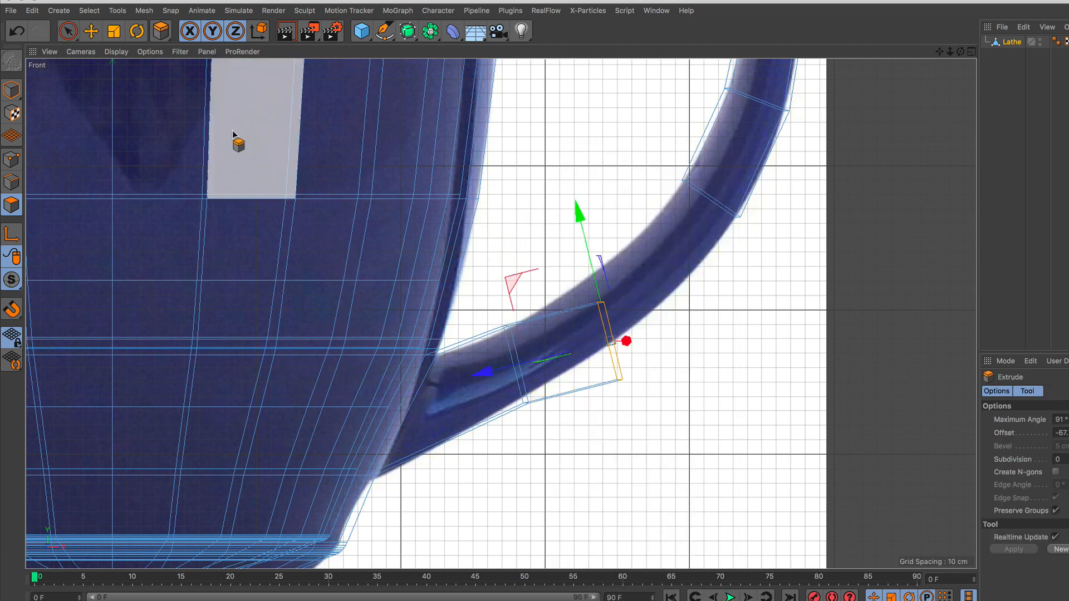
Move the new end polygon up along Y onto the reference handle and rotate it counterclockwise to follow the curve
key("space")
left_click_drag(582, 220, 565, 190)
key("r")
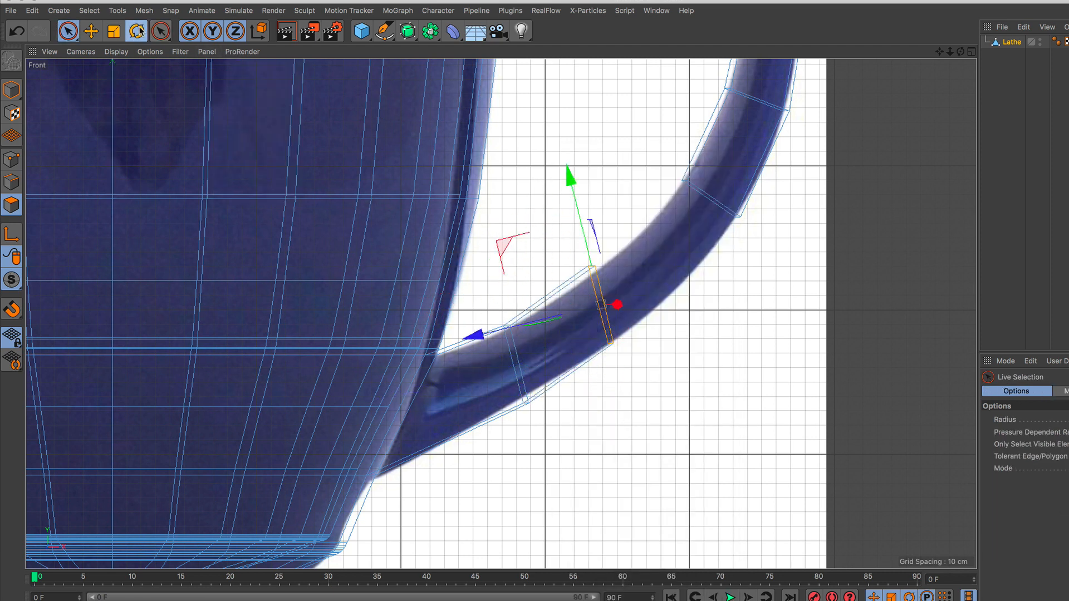
left_click_drag(625, 229, 620, 211)
key("space")
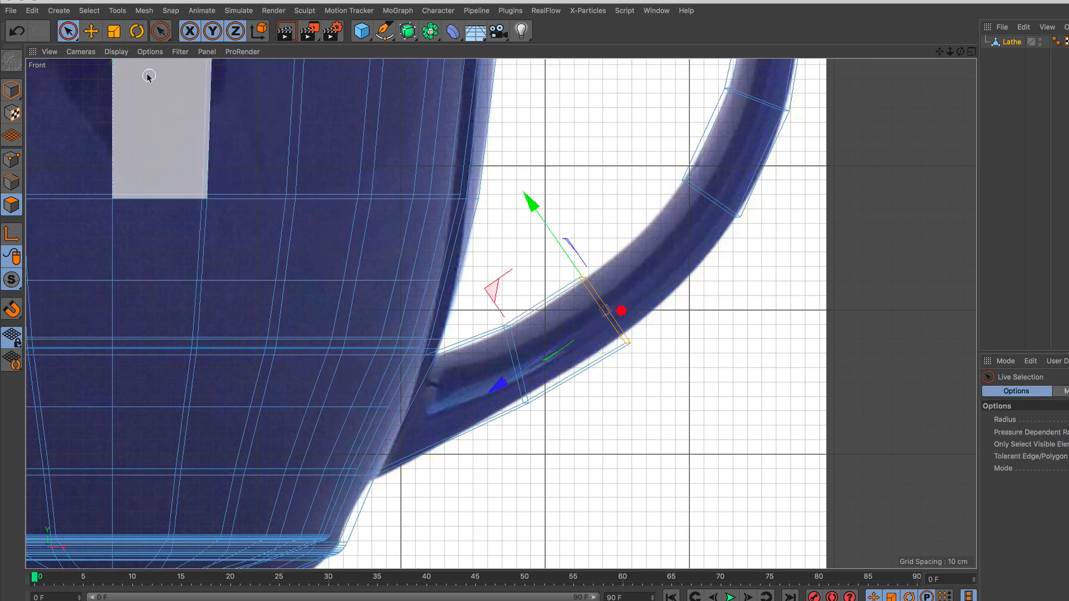
Scale the rotated end polygon down slightly along Y to fit the handle's thickness
key("t")
left_click_drag(590, 173, 574, 197)
key("space")
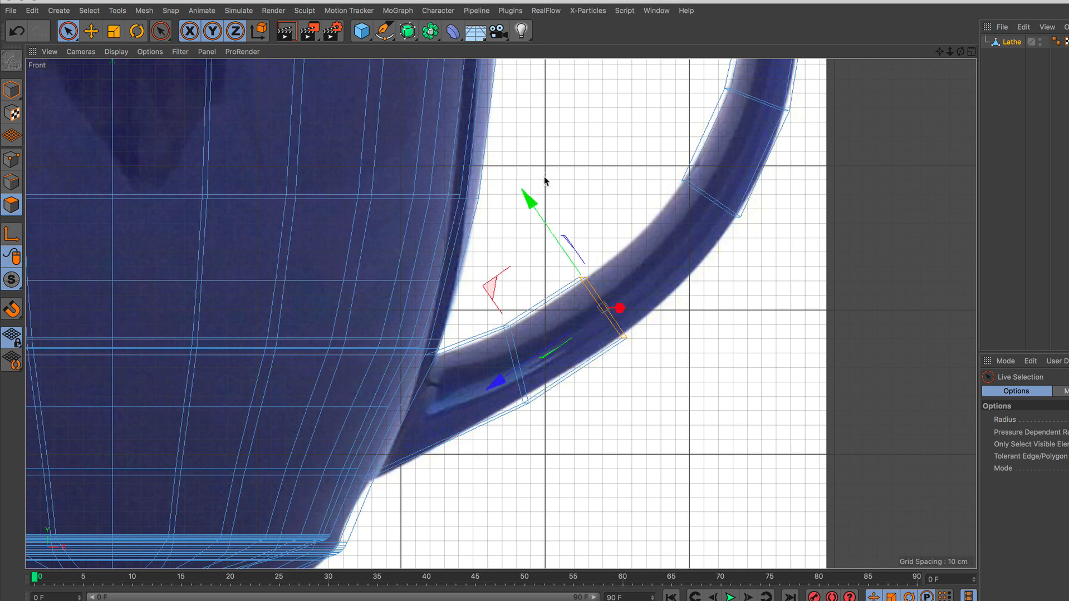
Extrude another lower handle segment toward the upper one and shift its end polygon up onto the reference curve
right_click(544, 179)
left_click(615, 412)
left_click_drag(608, 219, 529, 220)
left_click(68, 30)
left_click_drag(612, 152, 605, 146)
Rotate the last lower segment's end polygon counterclockwise and scale it down slightly along Y
left_click(137, 31)
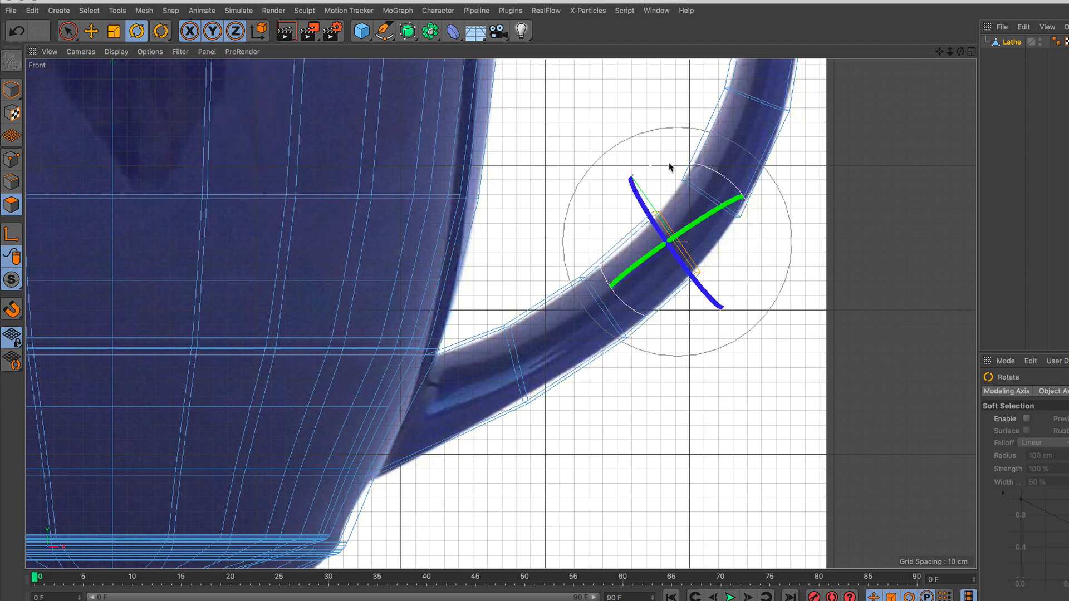
left_click_drag(670, 164, 653, 170)
key("t")
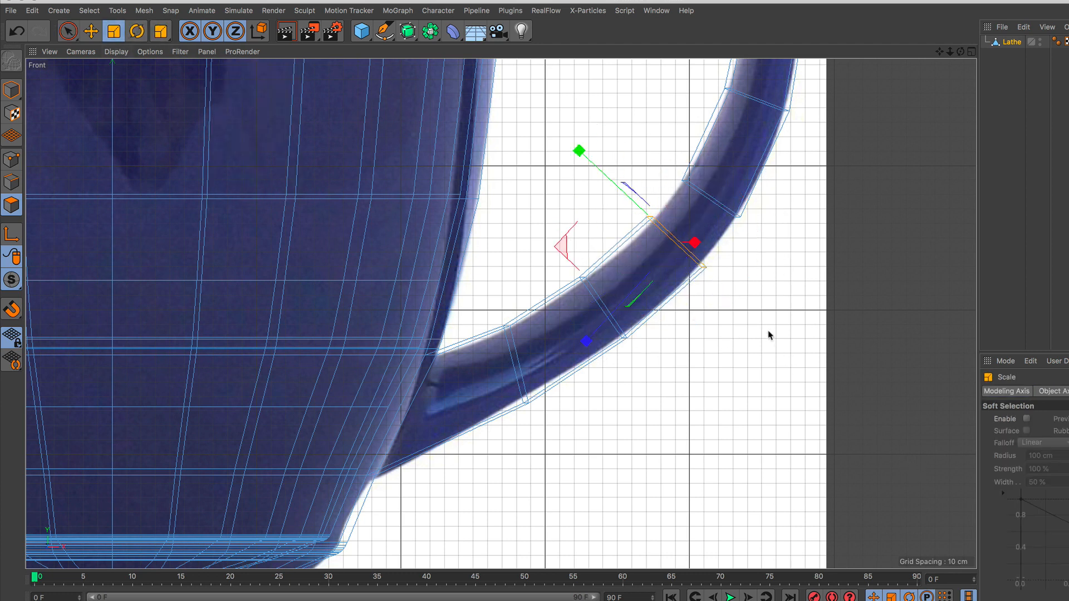
left_click_drag(768, 335, 752, 370)
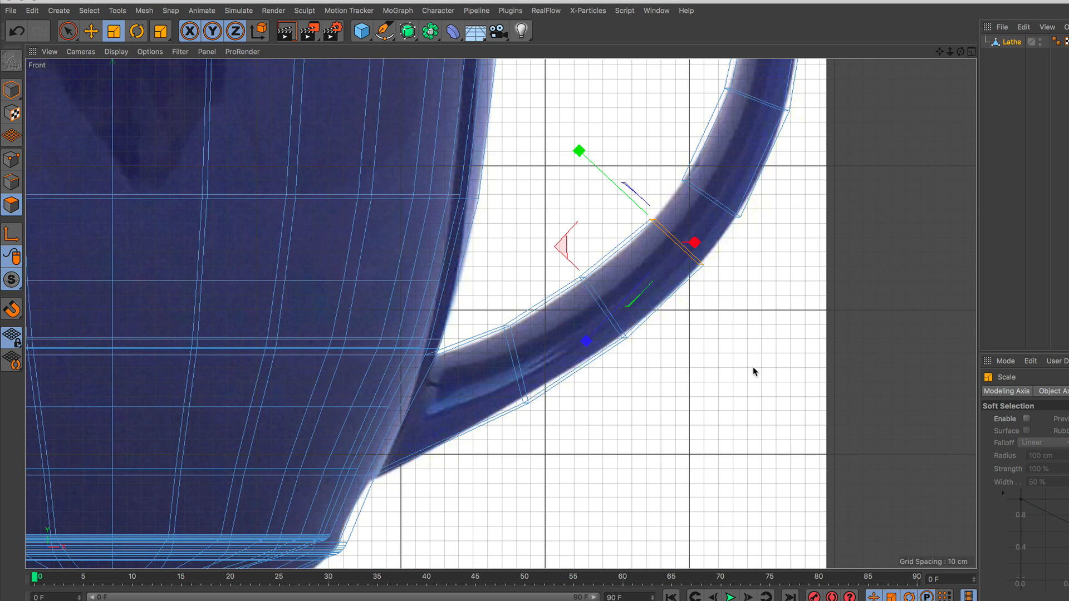
left_click(68, 31)
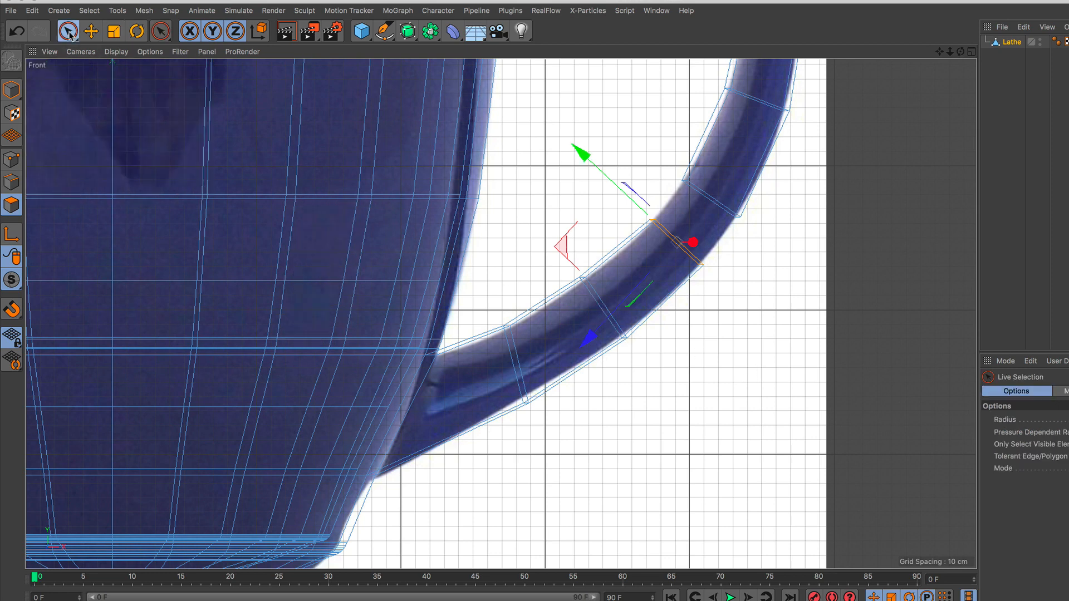
Delete the two facing end polygons of the lower and upper handle parts in the perspective view
left_click(972, 52)
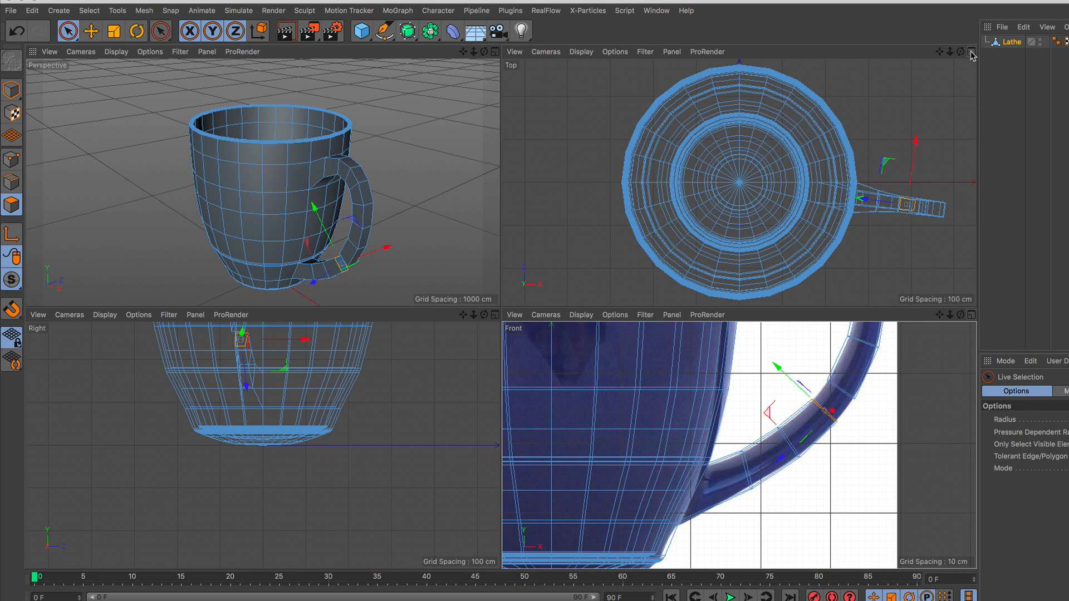
left_click(495, 52)
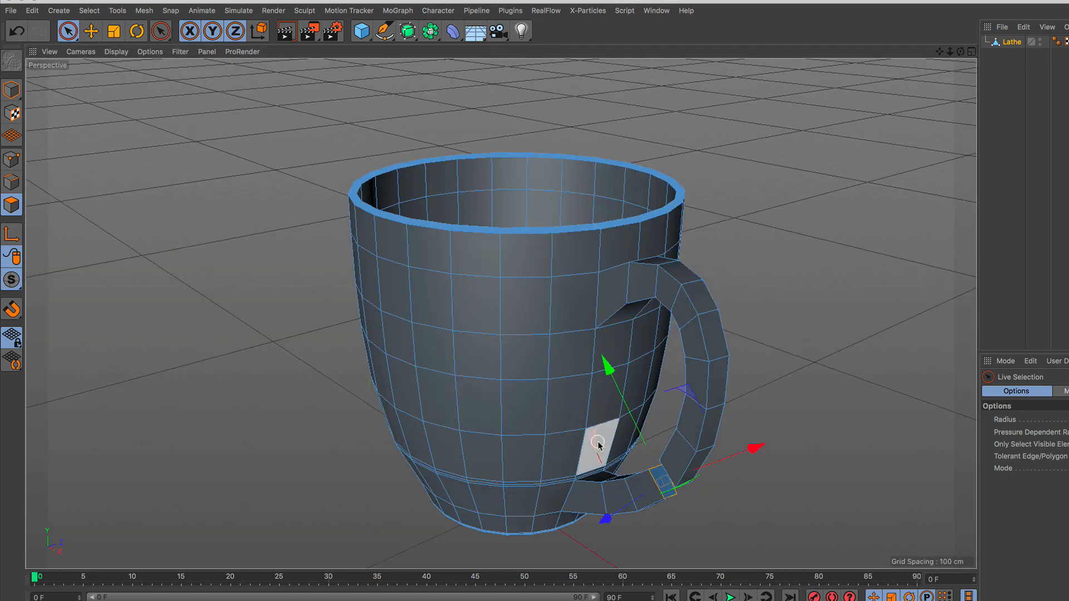
middle_click_drag(545, 428, 501, 312, "alt")
right_click_drag(639, 382, 653, 267, "alt")
left_click_drag(573, 299, 769, 267, "alt")
right_click_drag(624, 253, 627, 234, "alt")
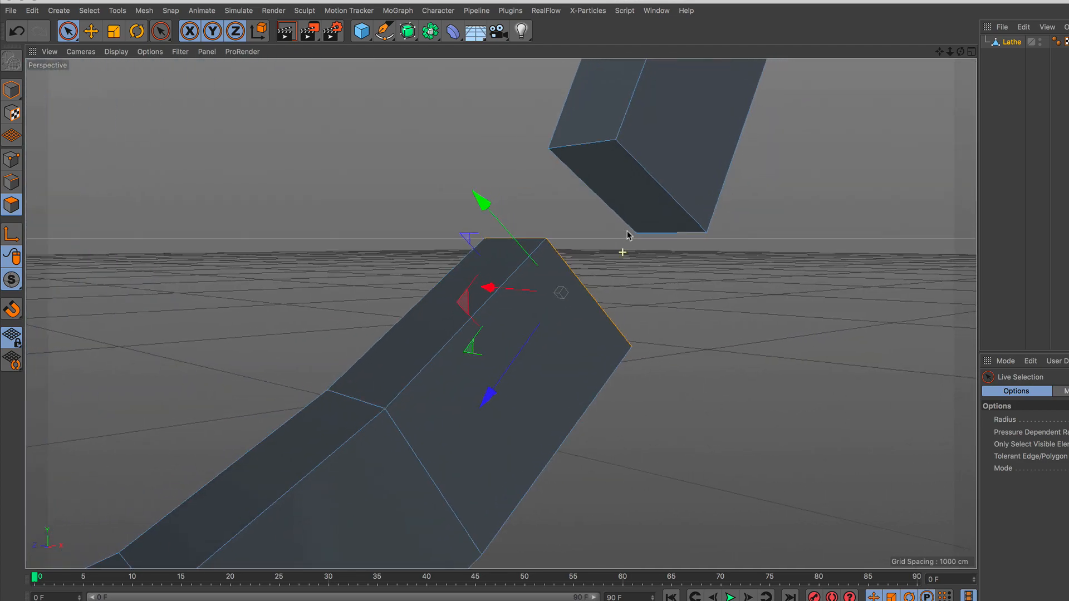
left_click_drag(623, 252, 482, 325, "alt")
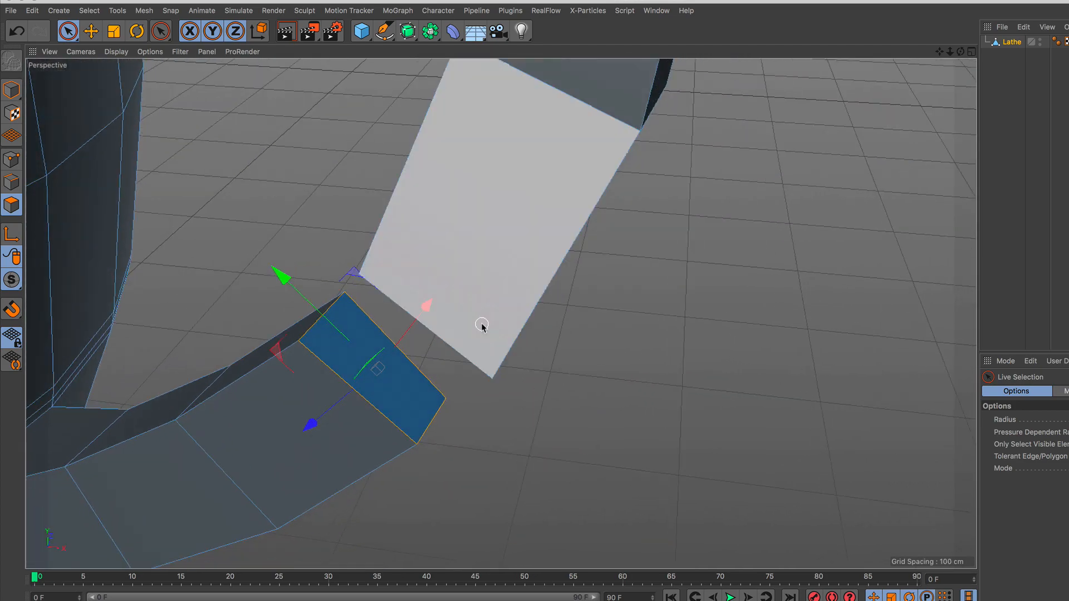
key("Delete")
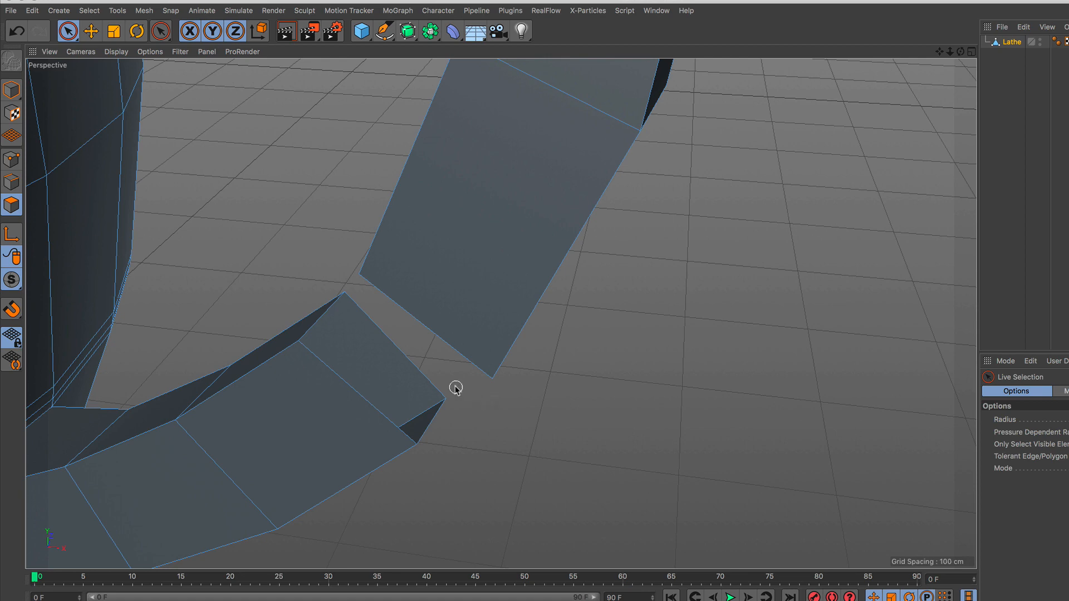
left_click_drag(440, 372, 557, 277, "alt")
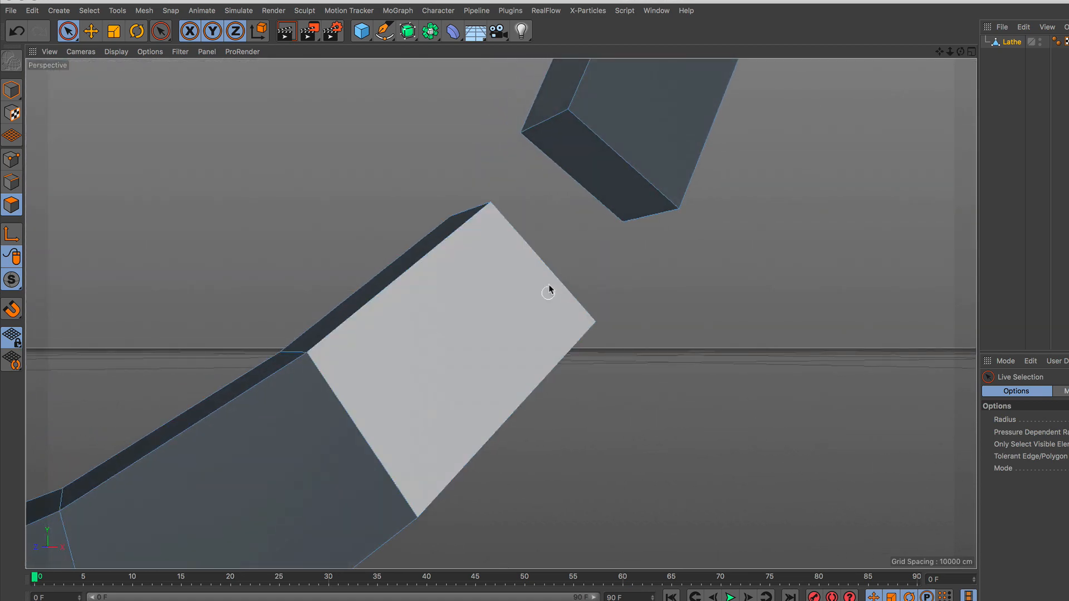
key("Delete")
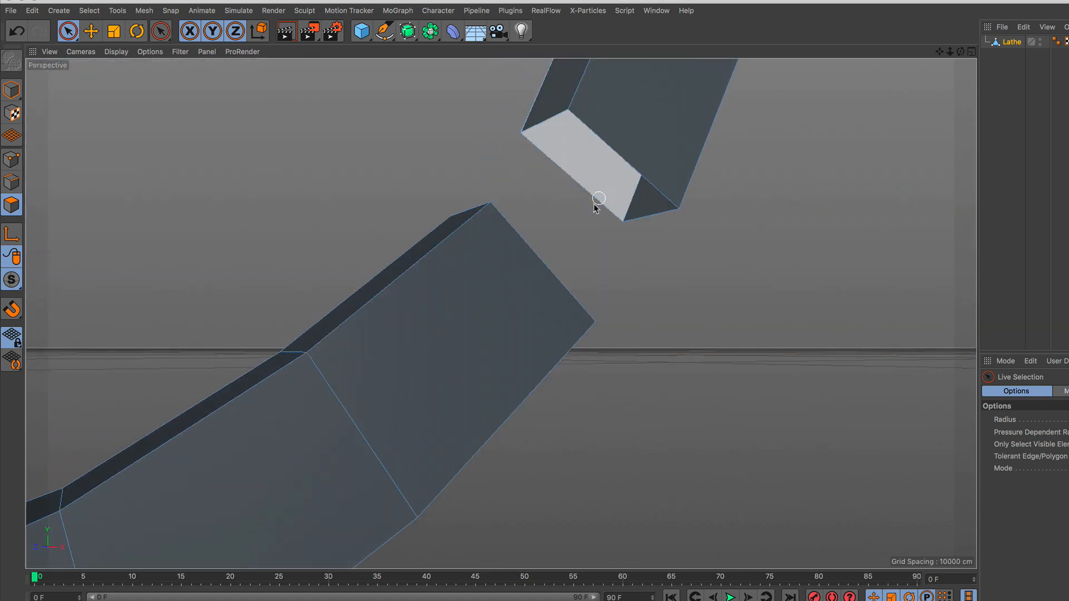
Bridge the four matching edge pairs of the open handle ends to close the gap between both parts
left_click_drag(581, 222, 503, 299, "alt")
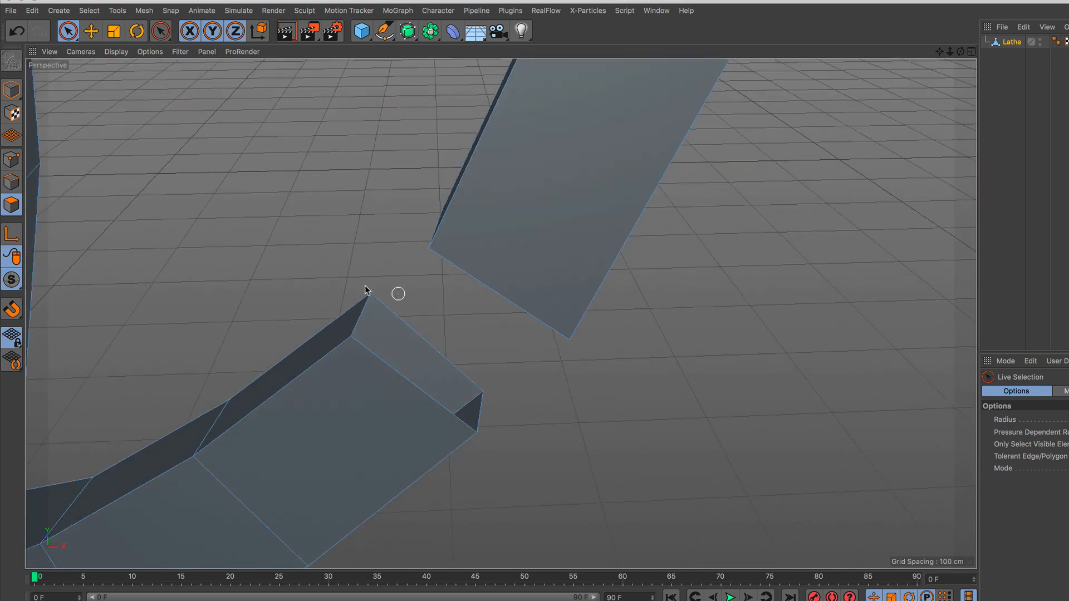
right_click(351, 242)
left_click(406, 297)
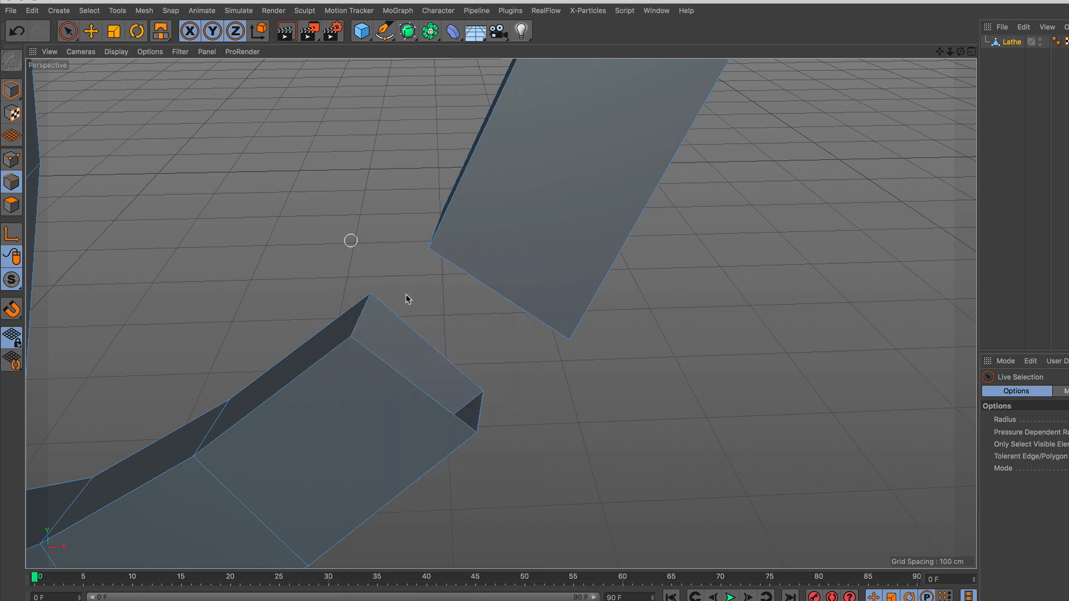
left_click_drag(397, 377, 437, 350)
left_click_drag(340, 363, 400, 263)
left_click_drag(528, 307, 171, 226, "alt")
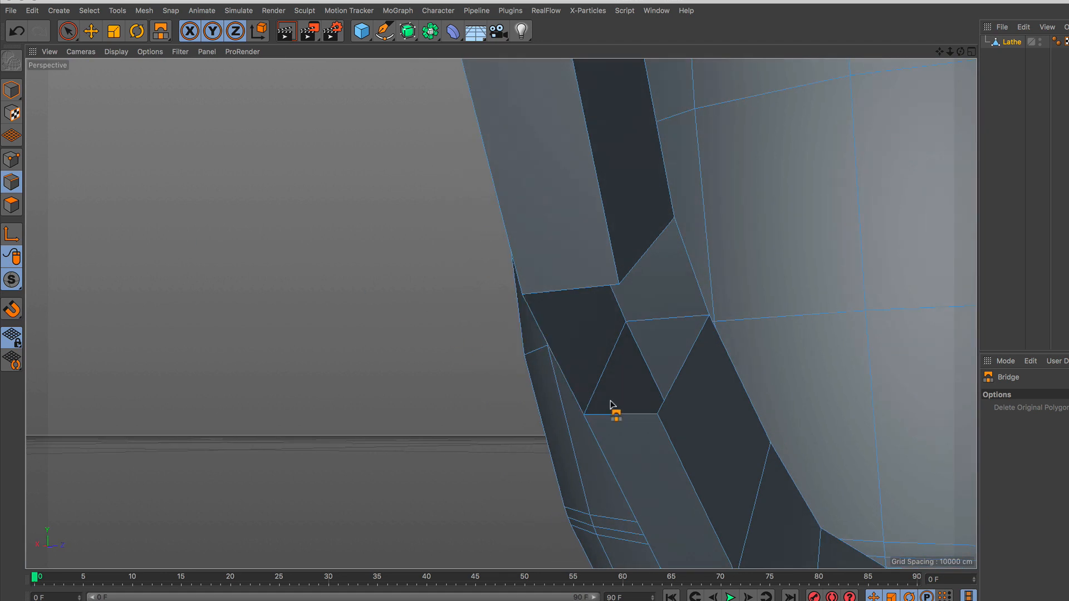
left_click_drag(606, 392, 590, 290)
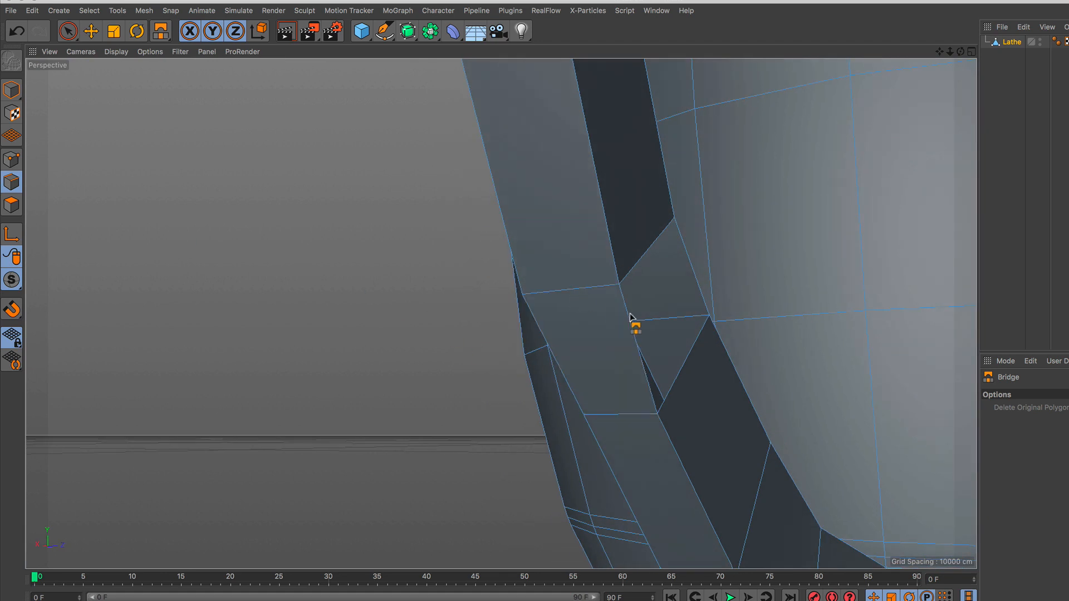
left_click_drag(688, 351, 647, 245)
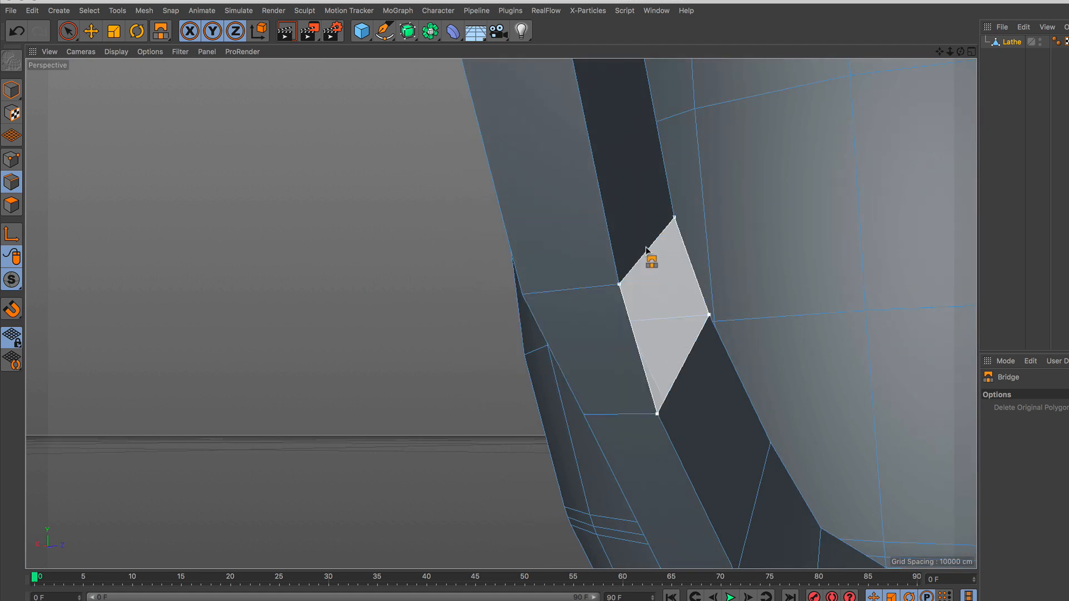
Examine the bridged handle and the whole cup from several angles
mouse_move(525, 289)
left_mouse_down("alt")
mouse_move(420, 369)
mouse_move(466, 313)
mouse_move(508, 293)
left_mouse_up("alt")
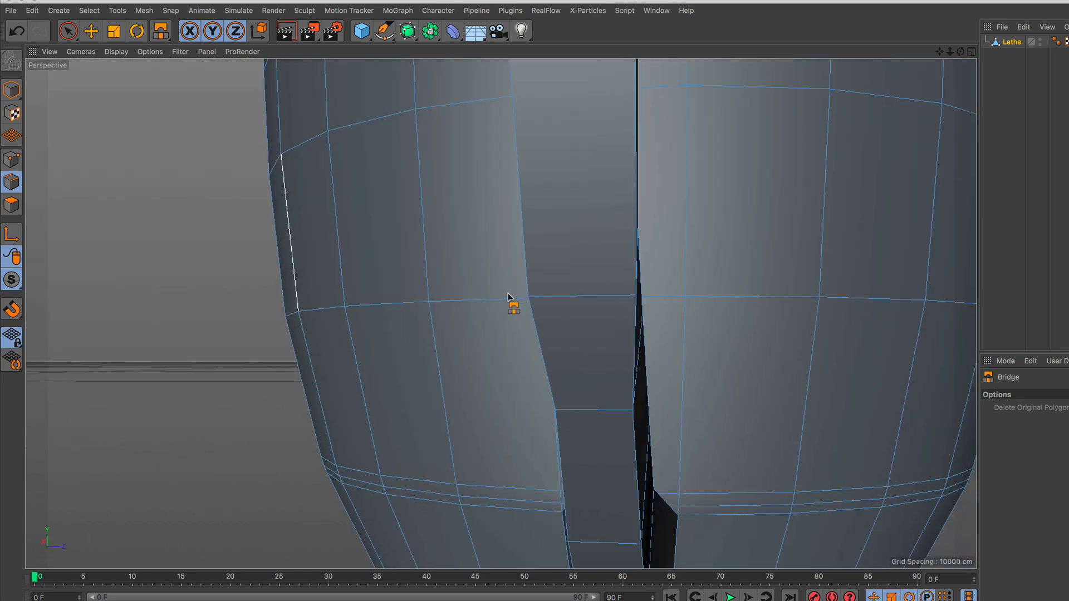
right_click_drag(508, 293, 452, 405, "alt")
left_click_drag(485, 283, 651, 308, "alt")
right_click_drag(556, 288, 557, 268, "alt")
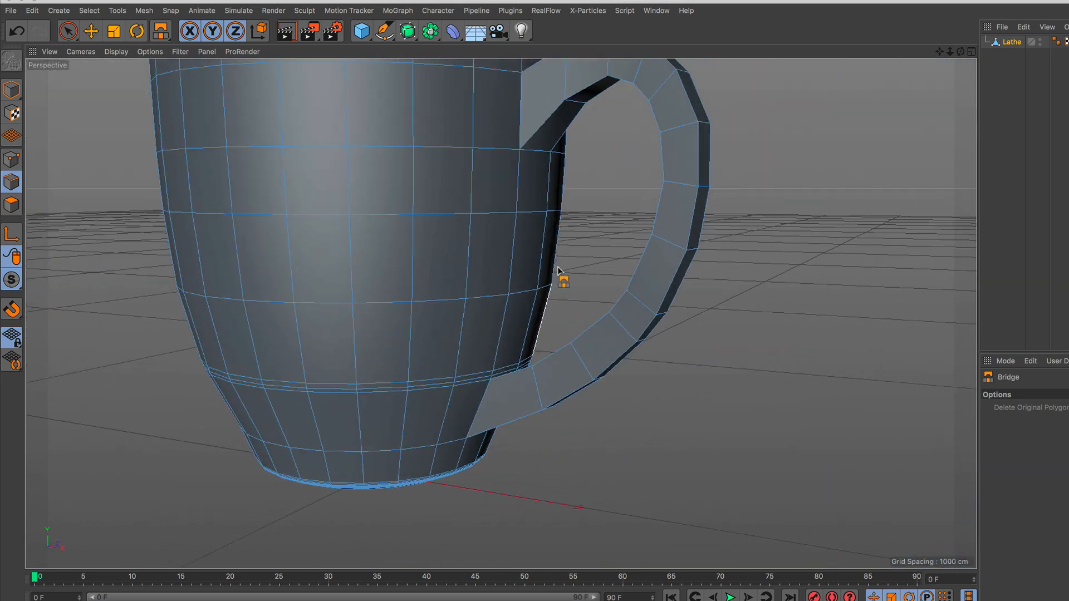
middle_click_drag(557, 268, 487, 296, "alt")
right_click_drag(487, 295, 423, 301, "alt")
left_click_drag(423, 301, 480, 260, "alt")
middle_click_drag(479, 261, 472, 315, "alt")
right_click_drag(472, 315, 483, 273, "alt")
middle_click_drag(483, 273, 475, 313, "alt")
right_click_drag(474, 313, 478, 298, "alt")
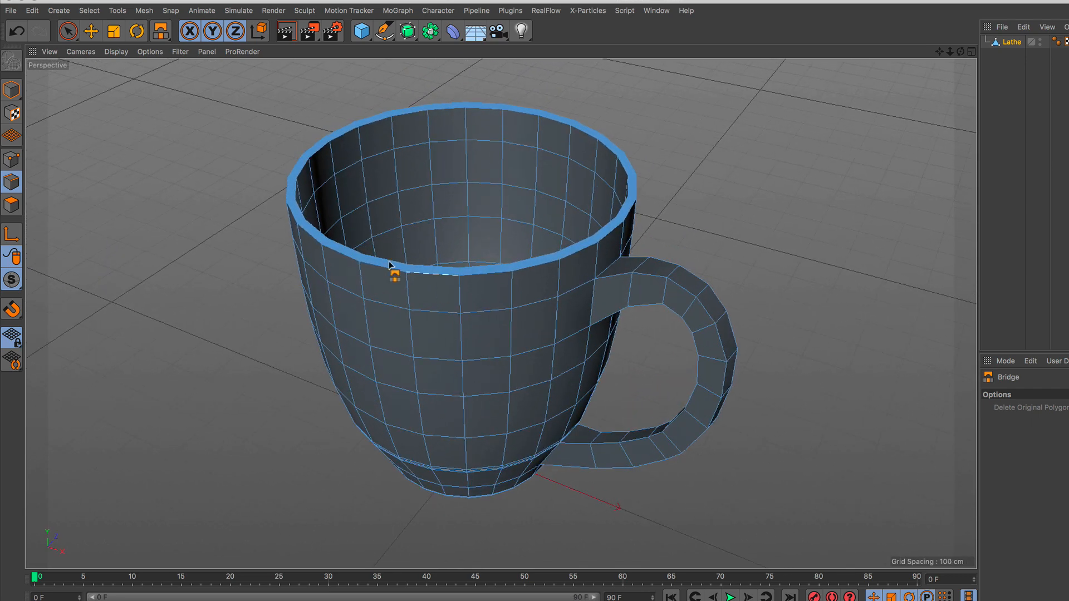
Leave the Bridge tool and switch from edge editing to Model mode for the whole cup
left_click(68, 31)
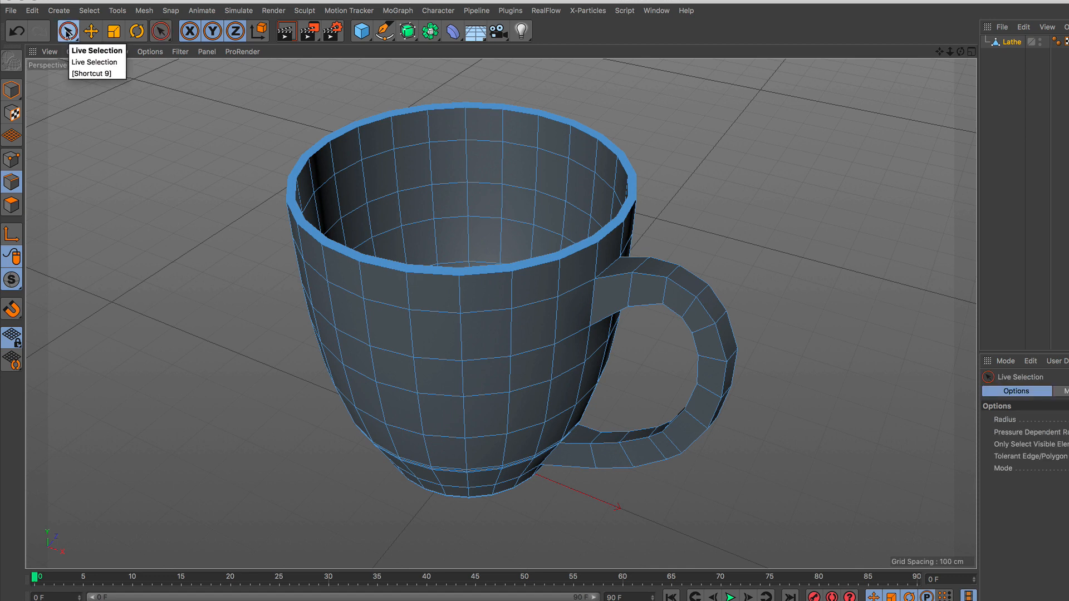
left_click(10, 89)
right_click_drag(326, 217, 390, 259, "alt")
middle_click_drag(421, 255, 463, 265, "alt")
right_click_drag(463, 265, 449, 258, "alt")
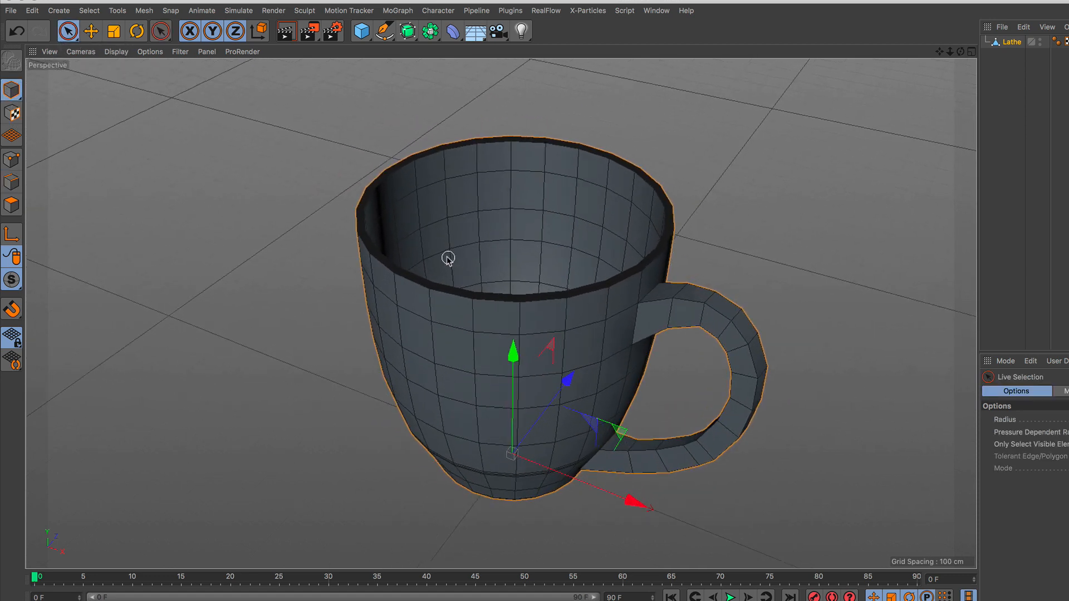
left_click_drag(530, 313, 534, 269, "alt")
mouse_move(535, 326)
right_mouse_down("alt")
mouse_move(530, 293)
mouse_move(520, 313)
right_mouse_up("alt")
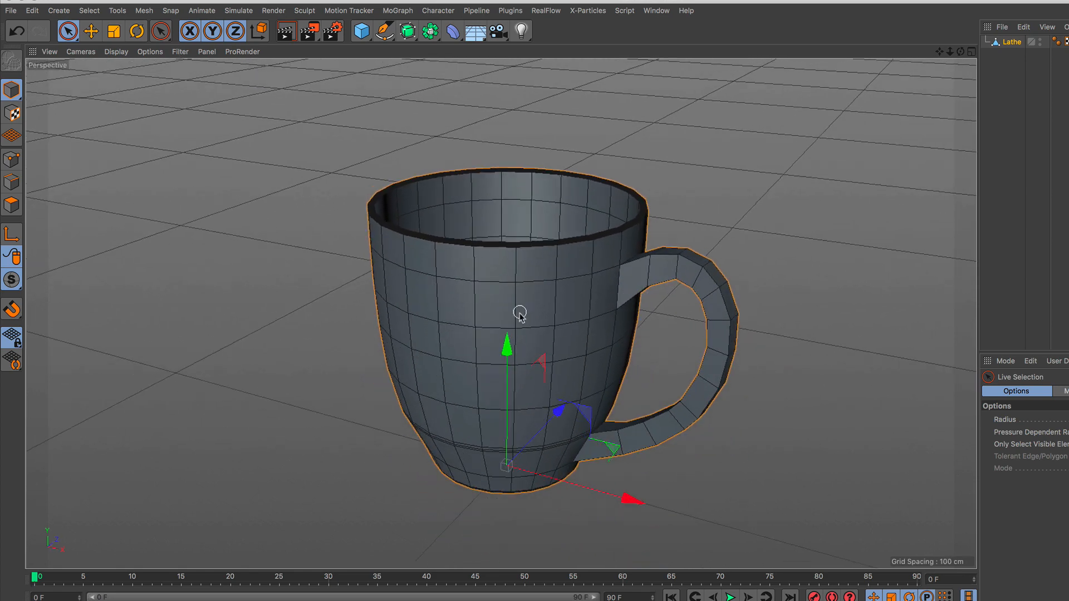
Add a Floor object under the cup
left_click_drag(476, 33, 532, 56)
right_click_drag(507, 303, 506, 324, "alt")
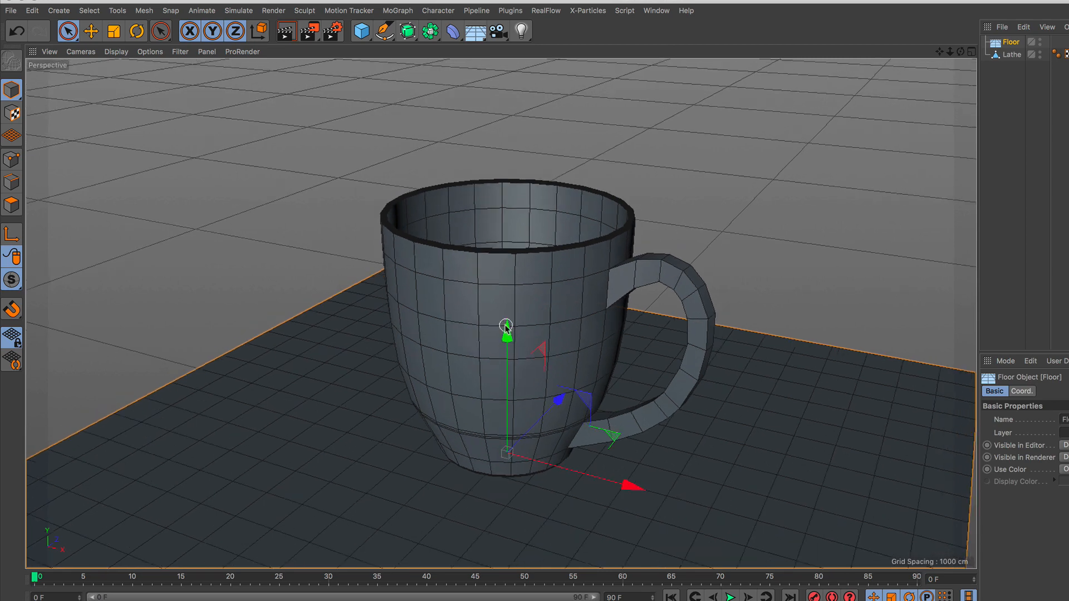
middle_click_drag(524, 355, 523, 332, "alt")
right_click_drag(520, 328, 521, 295, "alt")
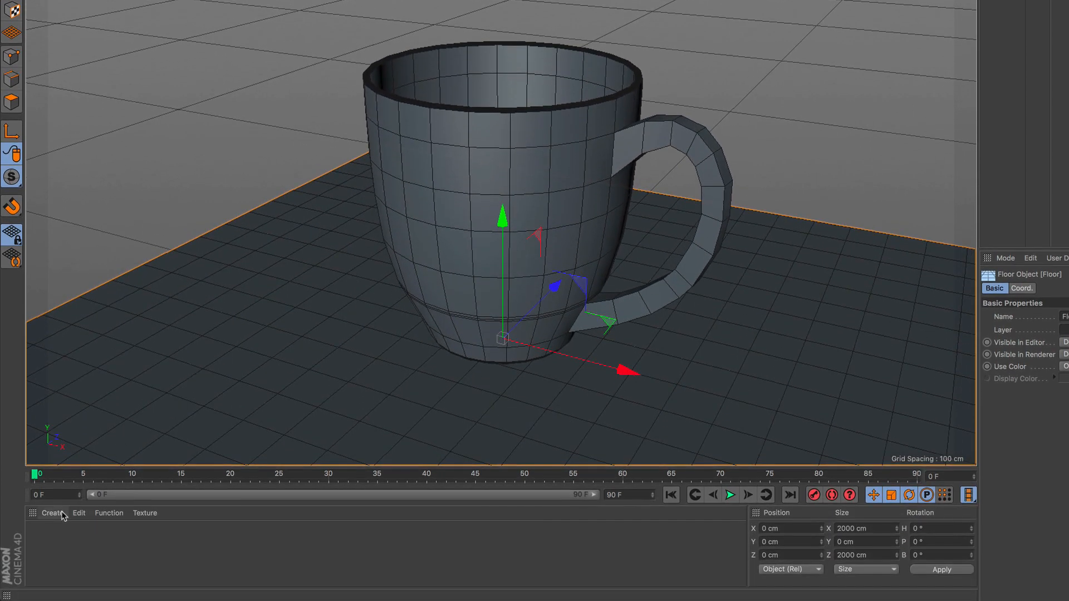
Create a new standard material and open it in the Material Editor
left_click(53, 512)
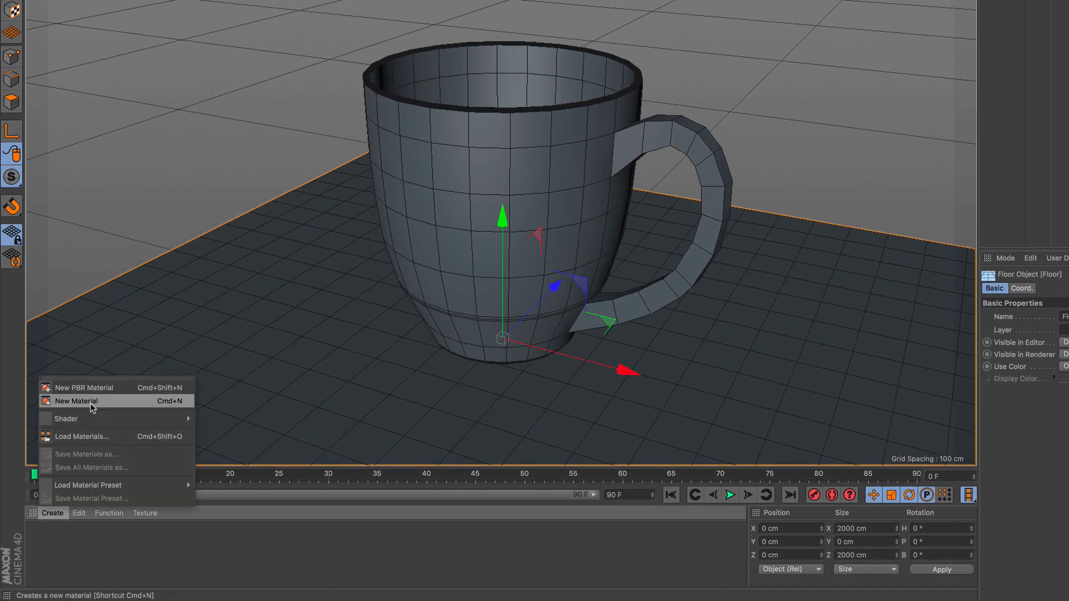
left_click(109, 403)
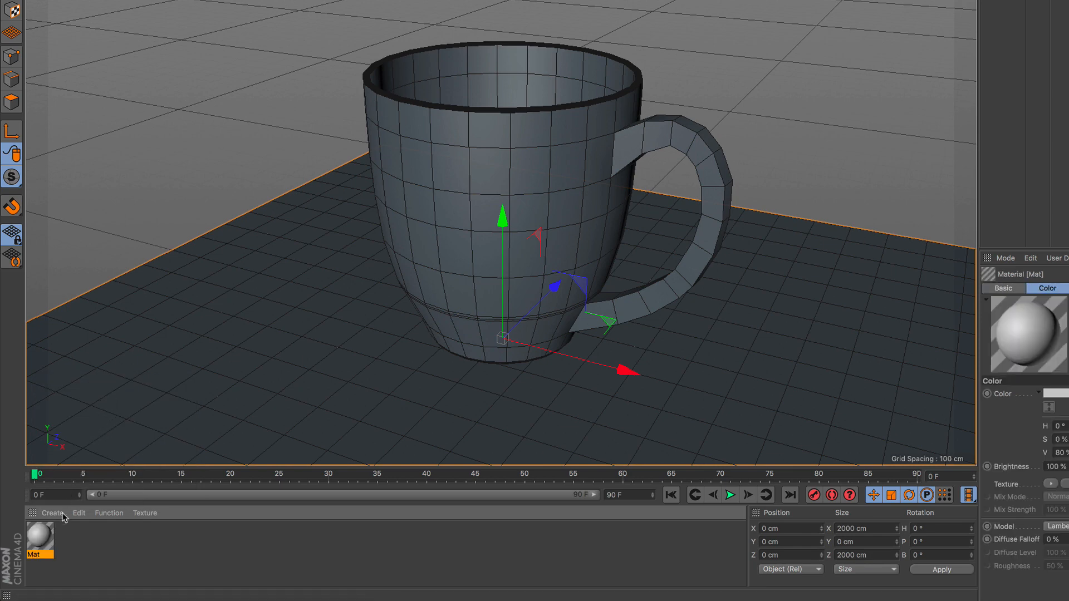
double_click(45, 539)
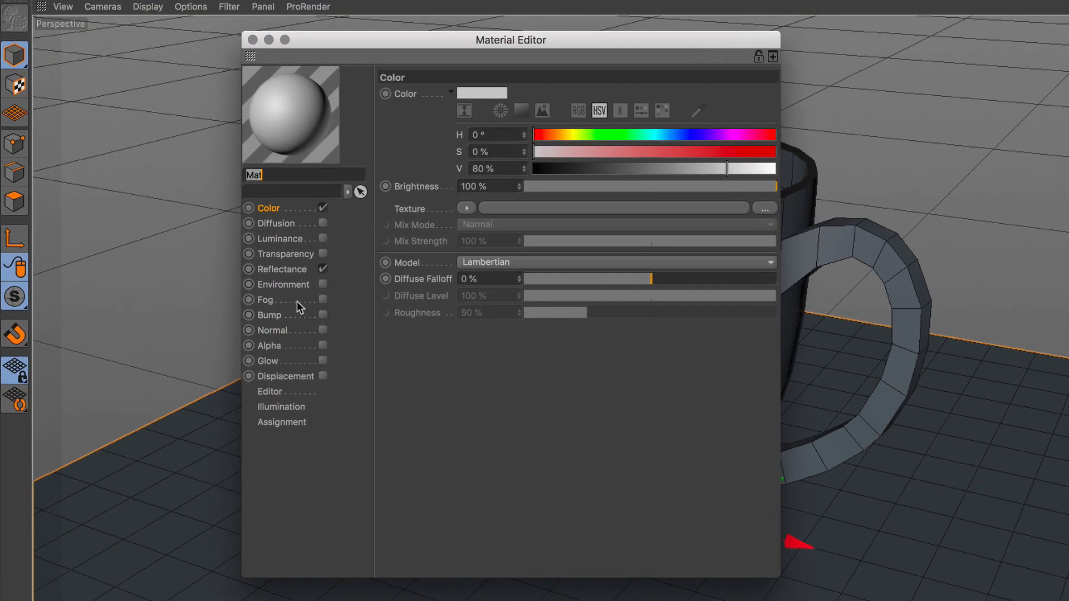
Add a Reflection (Legacy) layer to the new material's Reflectance channel with a layer opacity of 71%
left_click(244, 157)
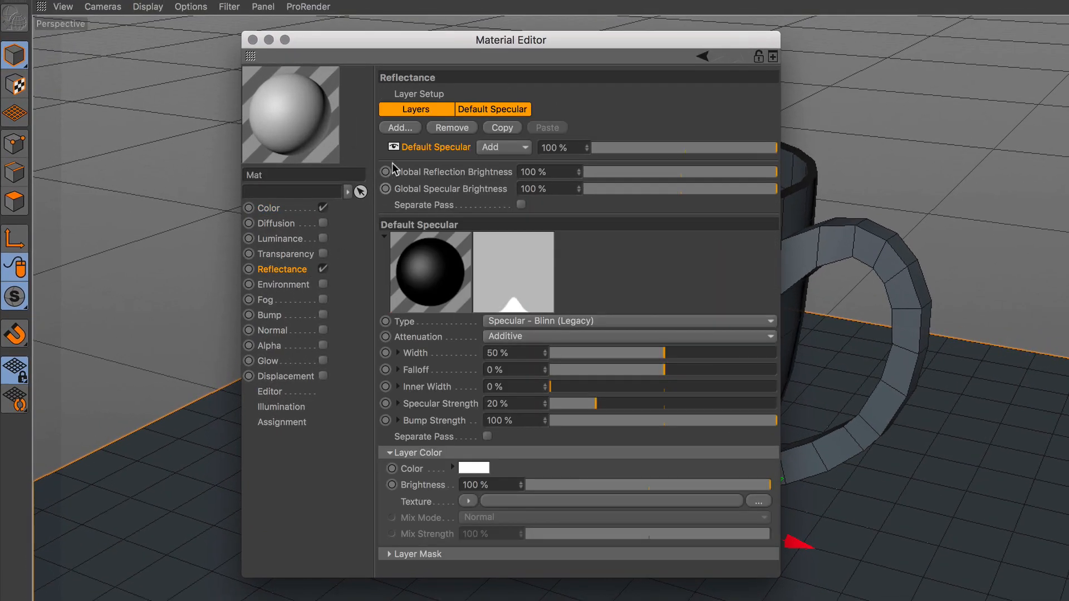
left_click(399, 128)
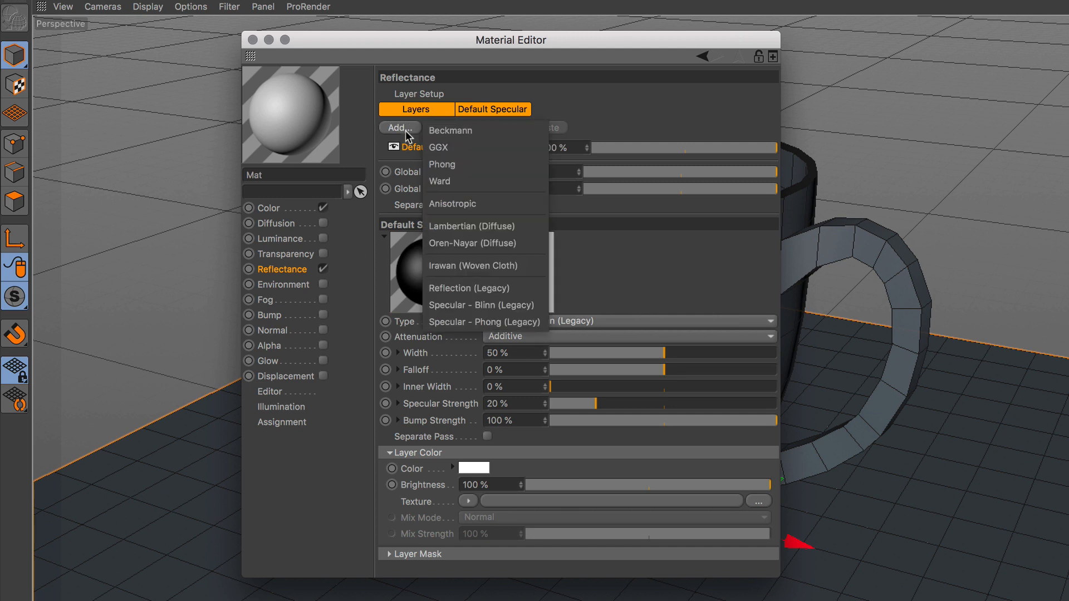
left_click(513, 288)
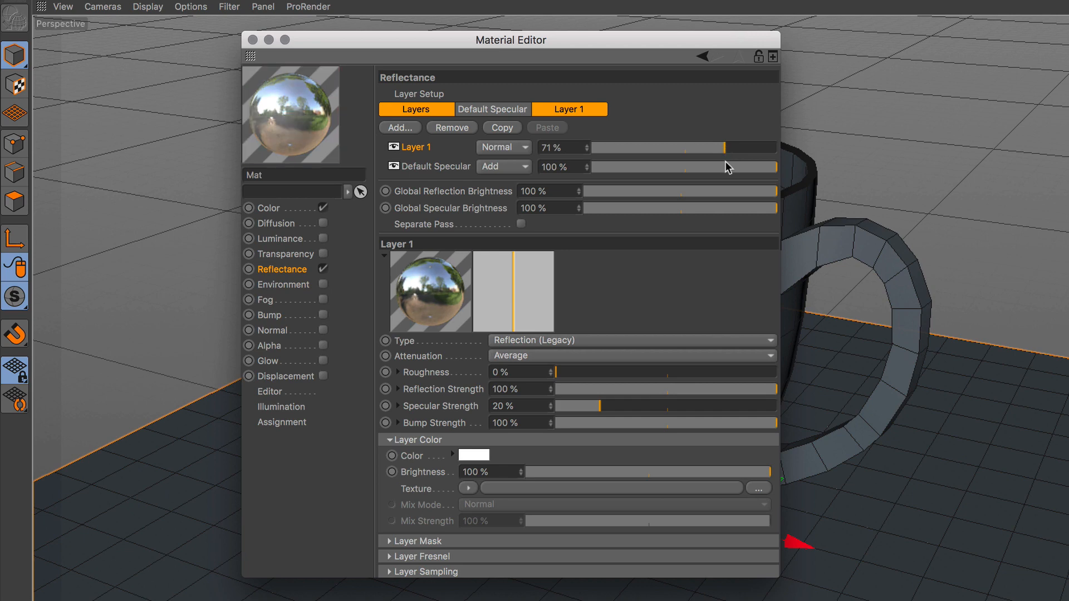
Set the reflection layer's Reflection Strength to 68% and its layer color Brightness to 73%, and close the Material Editor
left_click(707, 390)
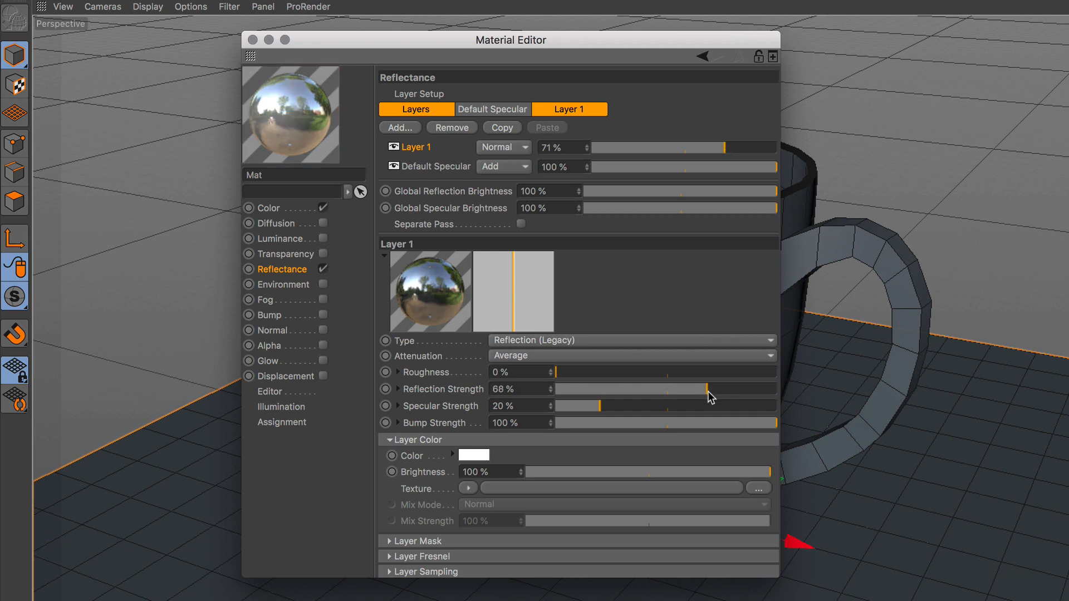
left_click(706, 472)
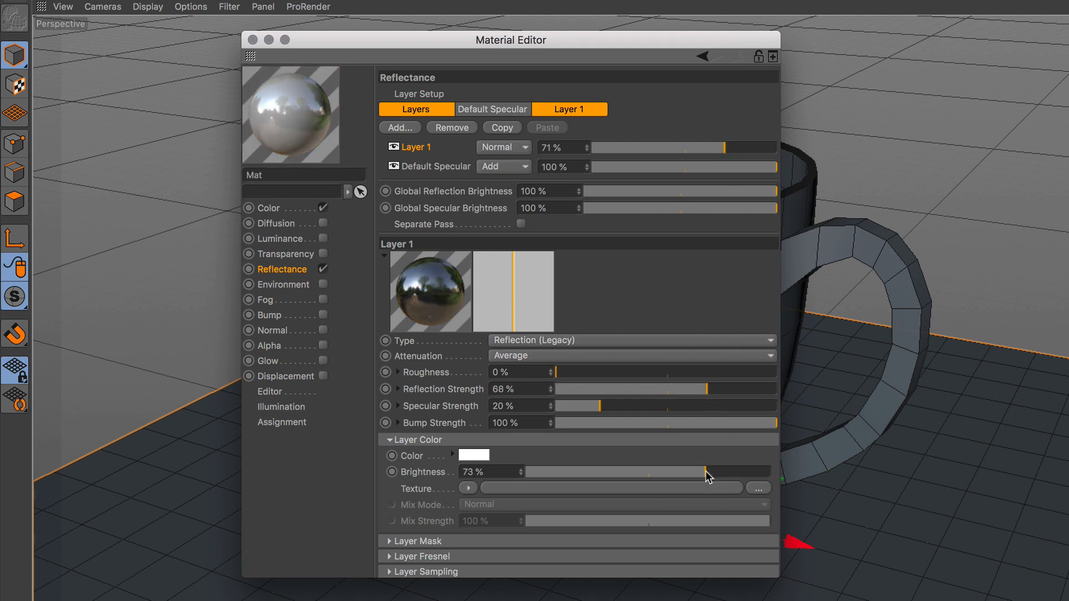
left_click(254, 40)
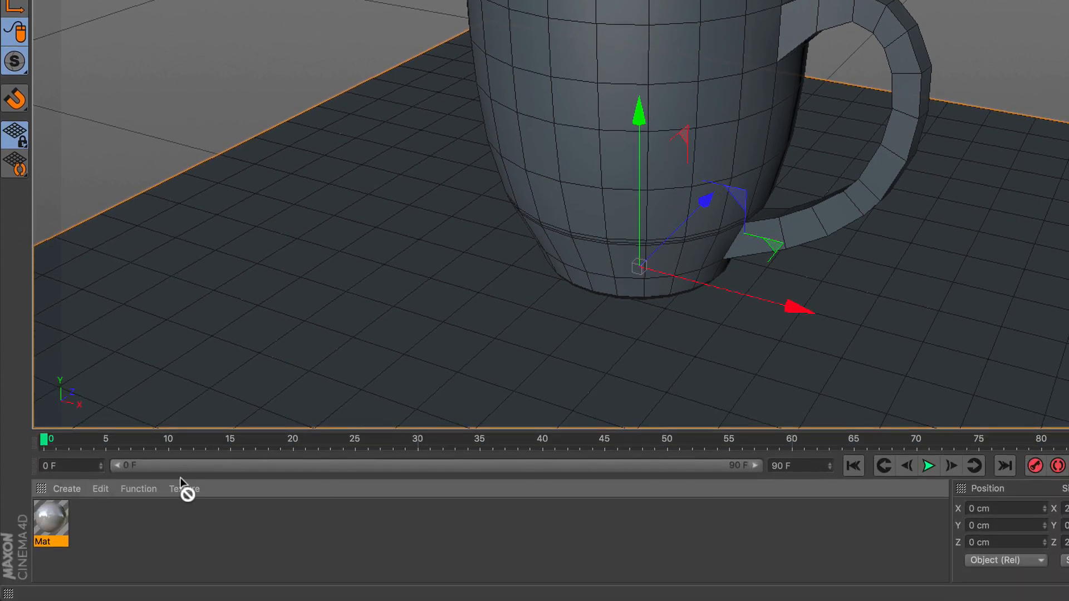
Apply the reflective material to the Floor object and frame the whole cup from above
left_click_drag(181, 484, 494, 396)
left_click_drag(616, 353, 621, 315, "alt")
right_click_drag(622, 315, 630, 316, "alt")
middle_click_drag(643, 336, 631, 358, "alt")
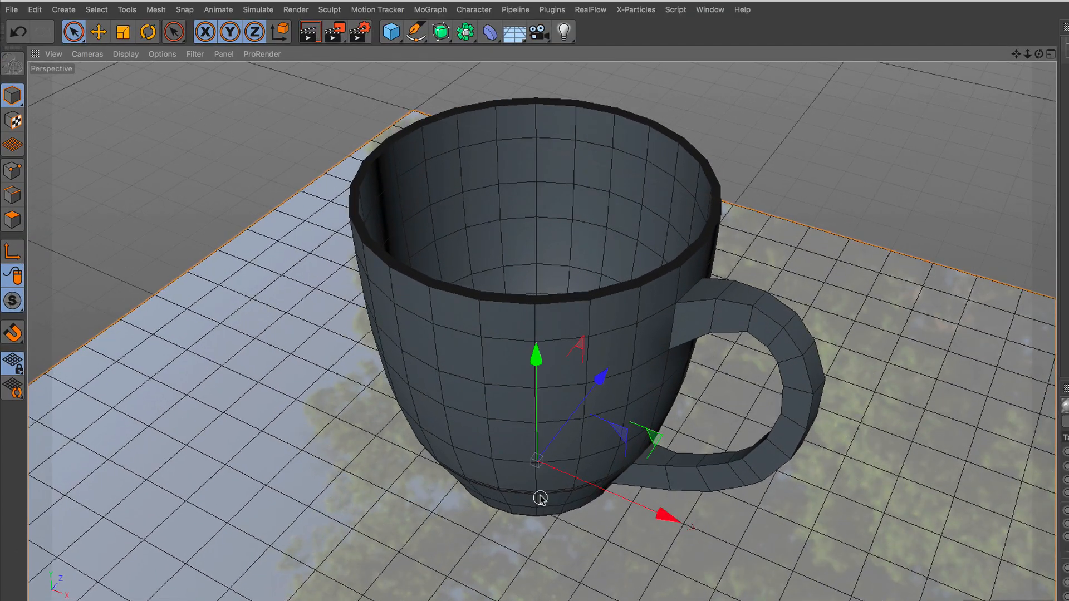
right_click_drag(540, 499, 555, 519, "alt")
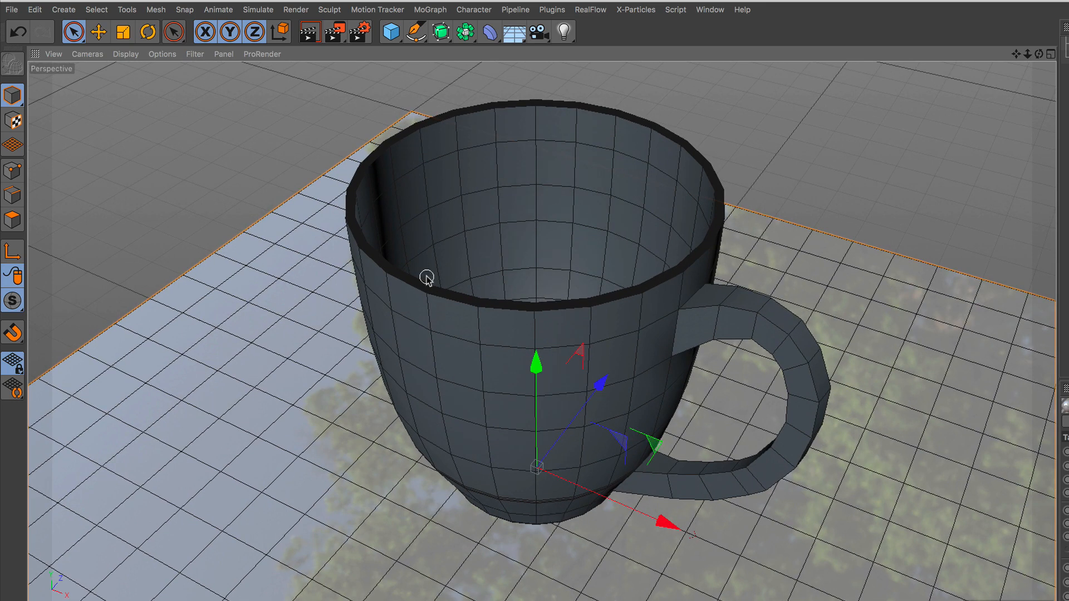
Add the Ambient Occlusion effect to the render settings and close them
left_click(363, 33)
left_click_drag(341, 1, 730, 214)
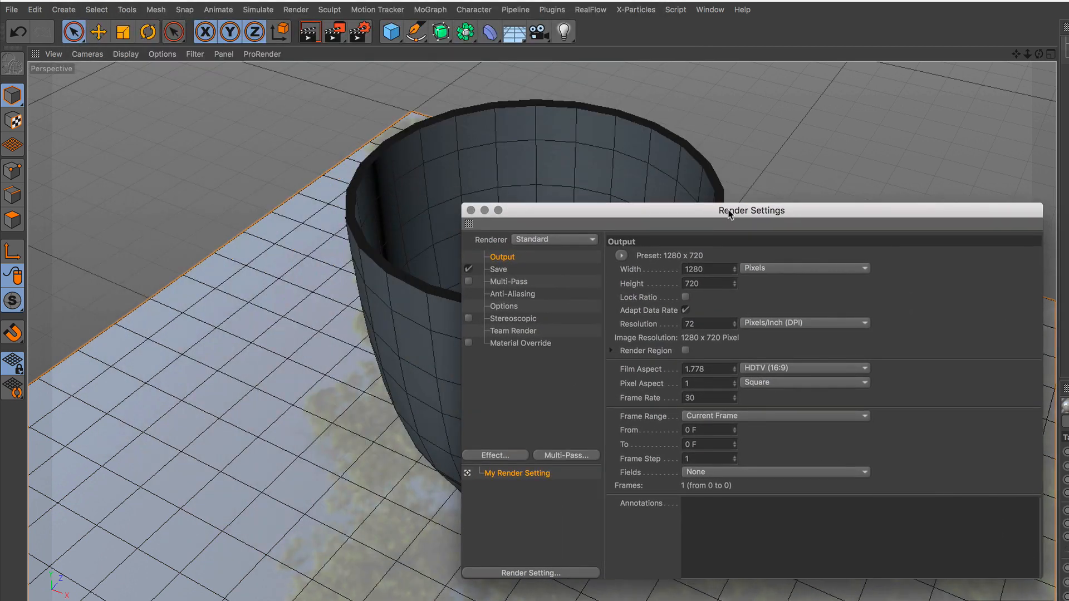
left_click(508, 457)
left_click(593, 394)
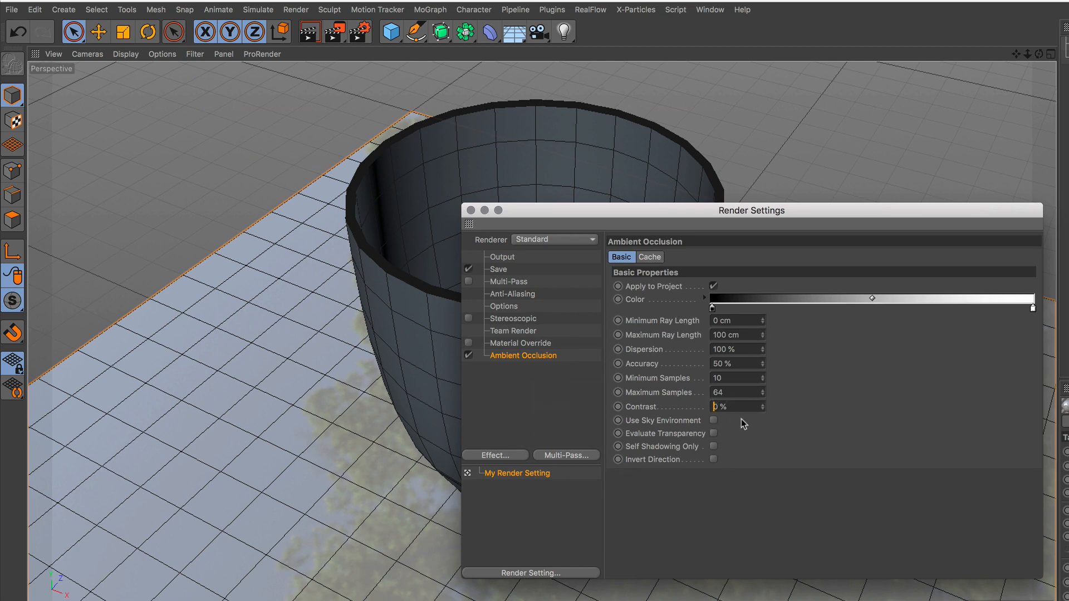
left_click(471, 210)
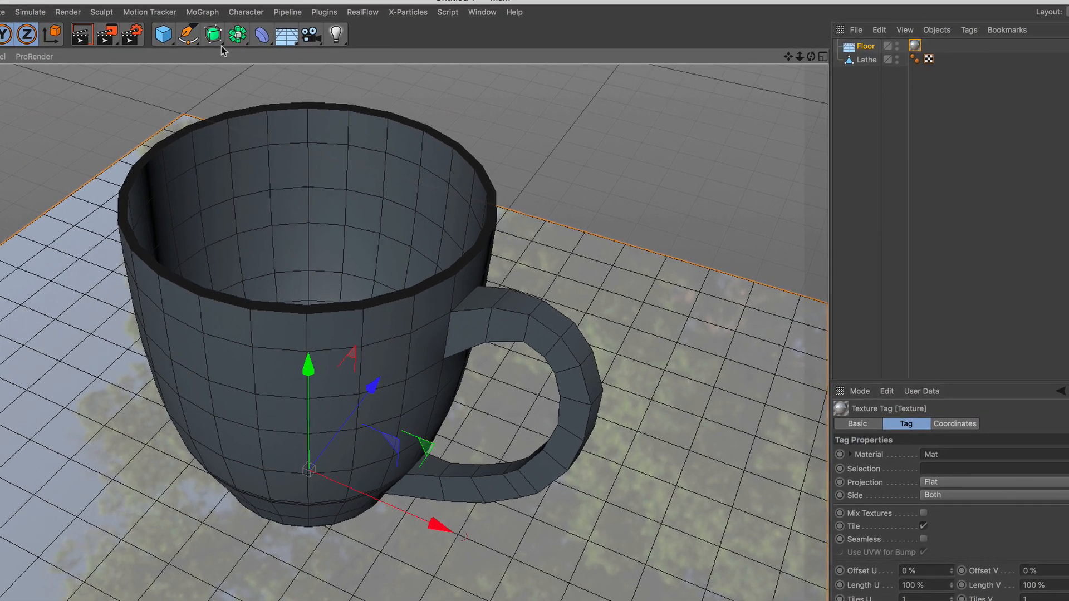
Add a Subdivision Surface and make the Lathe cup its child to smooth the mesh
left_click_drag(213, 33, 228, 51)
left_click_drag(293, 56, 292, 56)
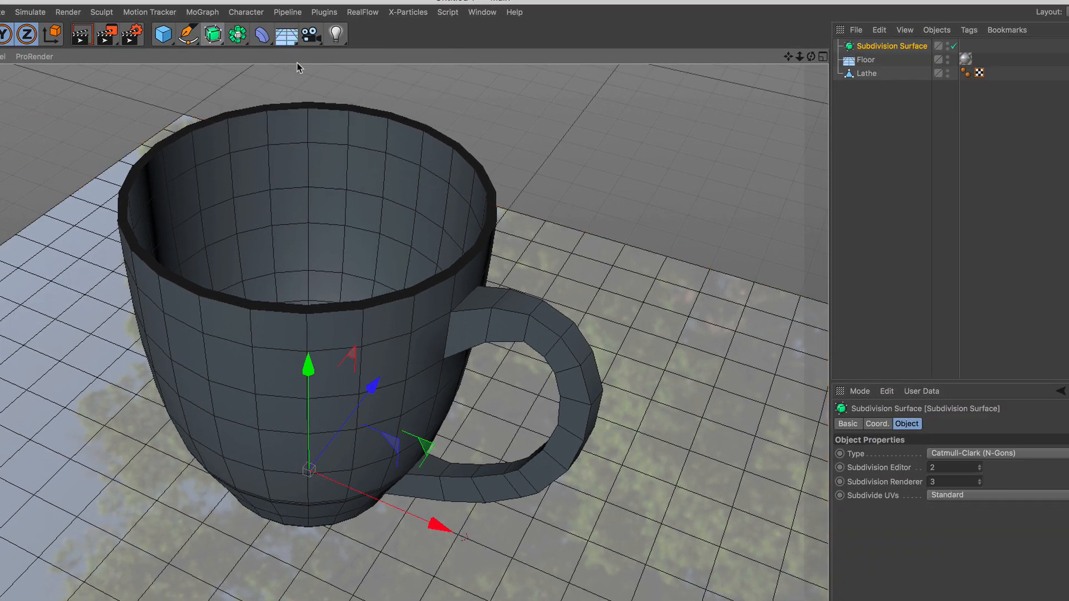
left_click_drag(863, 78, 876, 46)
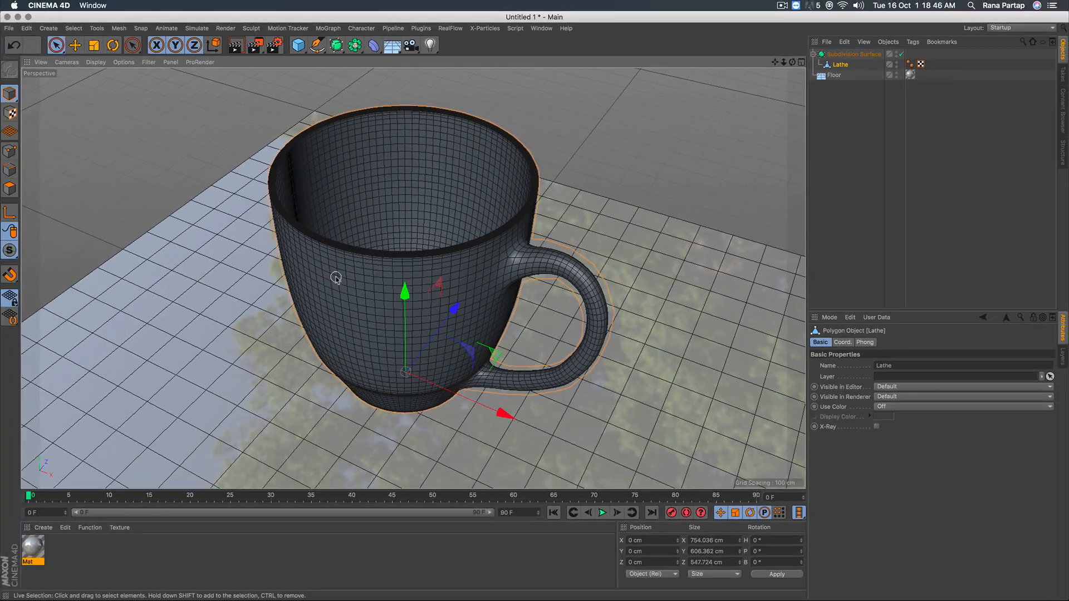
Render the smoothed cup in the viewport from a low side angle, and return to the editor view
left_click_drag(335, 278, 377, 260, "alt")
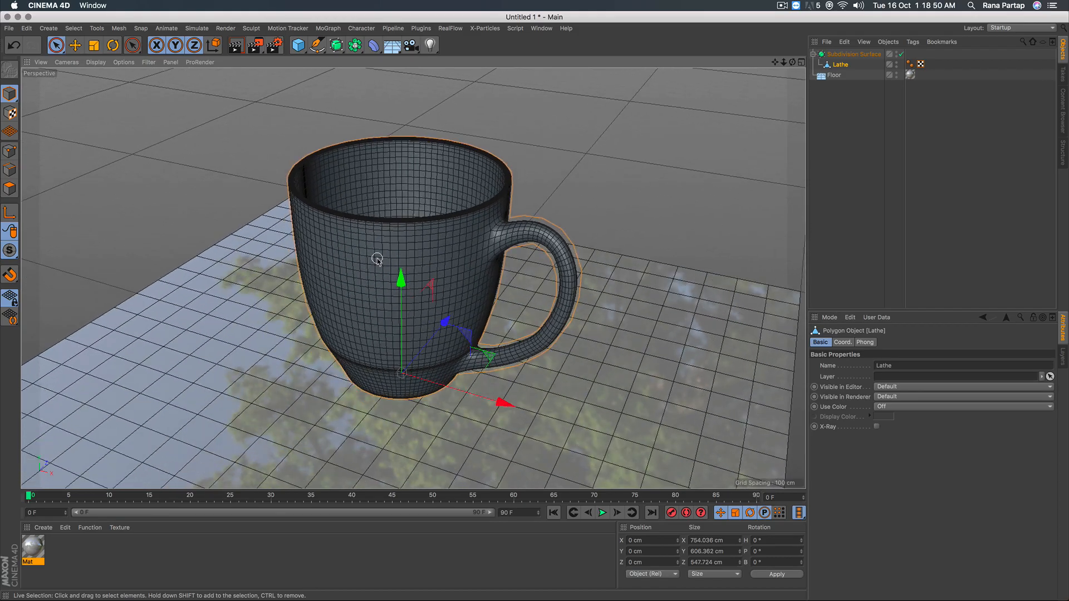
right_click_drag(362, 265, 391, 230, "alt")
left_click_drag(362, 265, 386, 289, "alt")
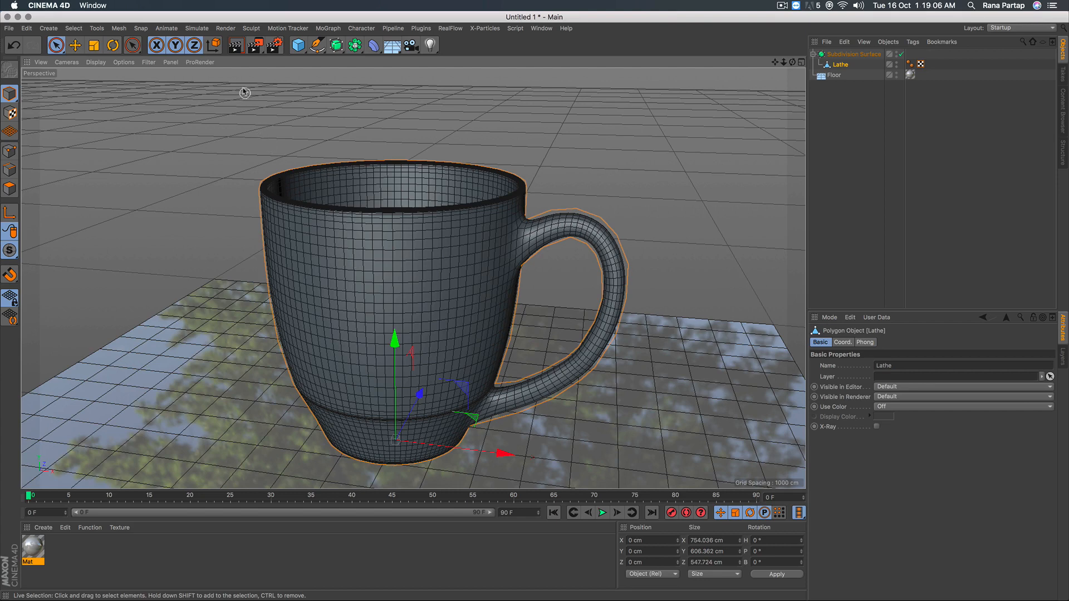
left_click(235, 44)
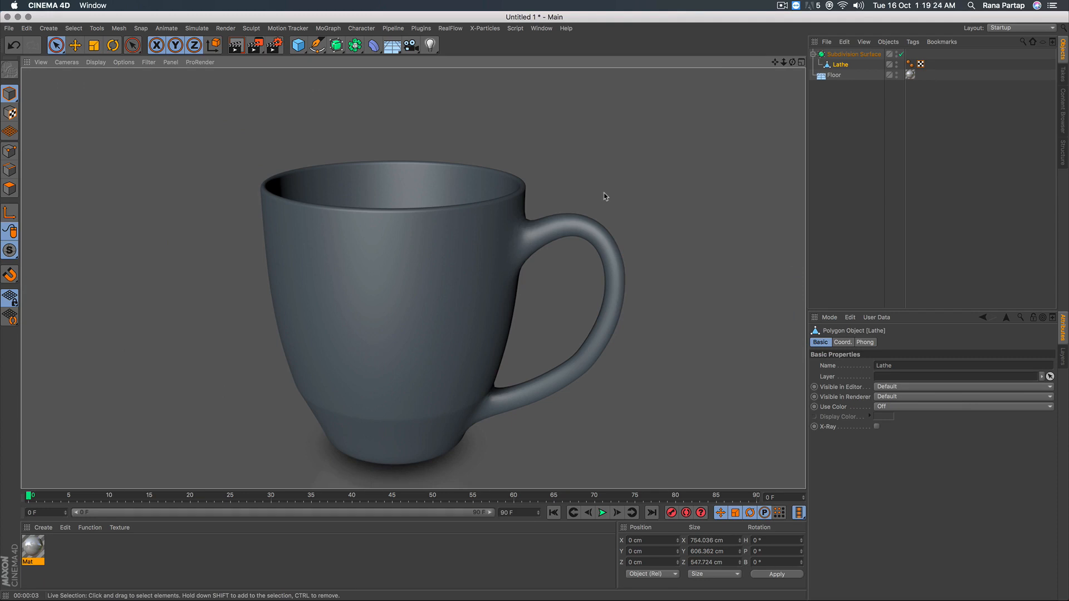
left_click(405, 276)
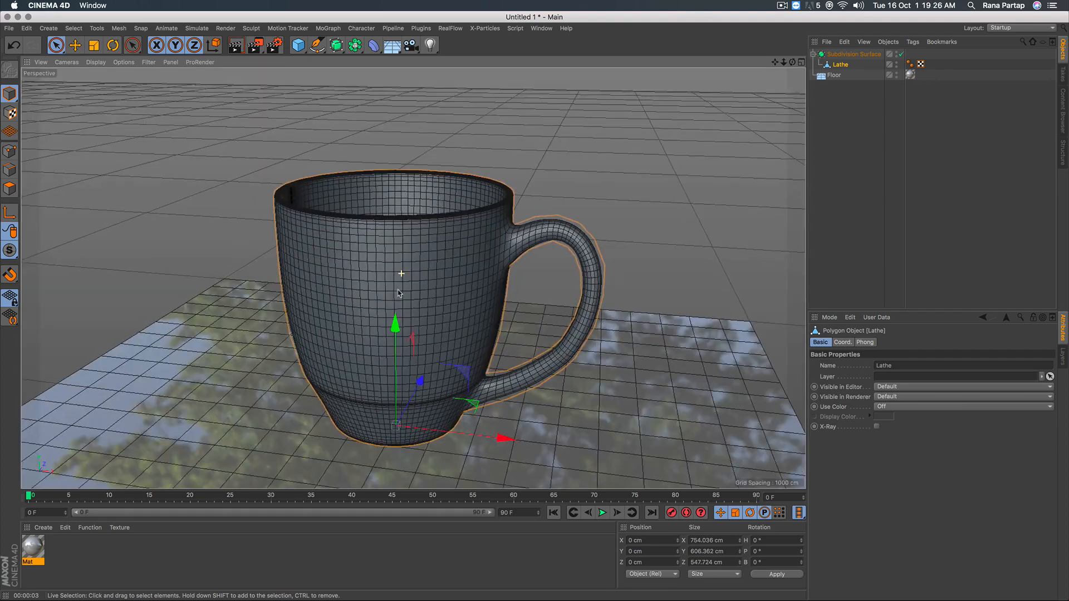
Duplicate the Subdivision Surface cup and move the copy along the X axis to about 559 cm
left_click(845, 56)
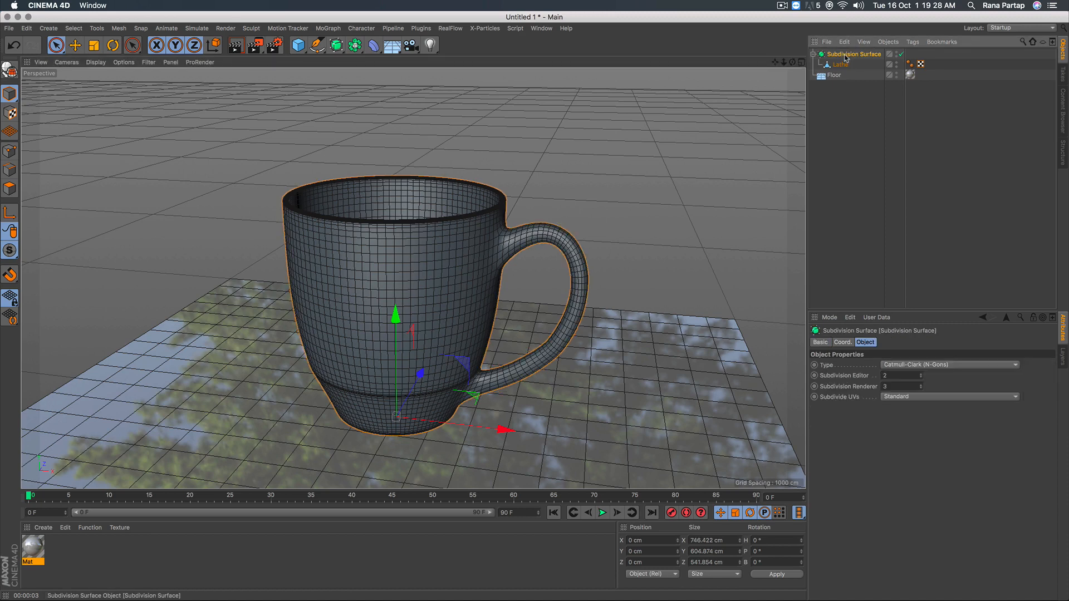
key("super+c")
key("super+v")
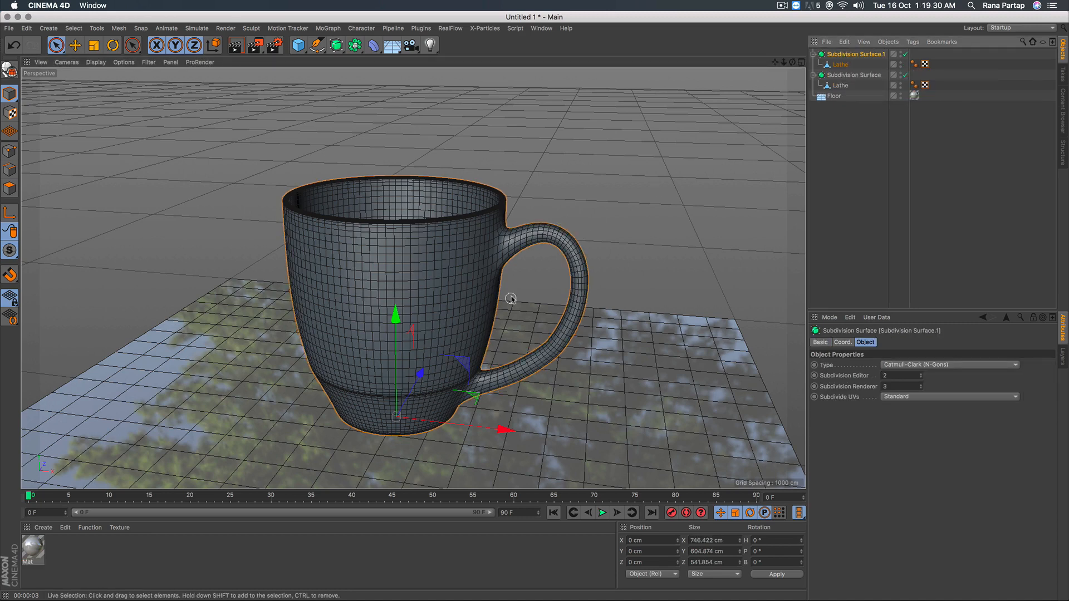
right_click_drag(420, 295, 417, 308, "alt")
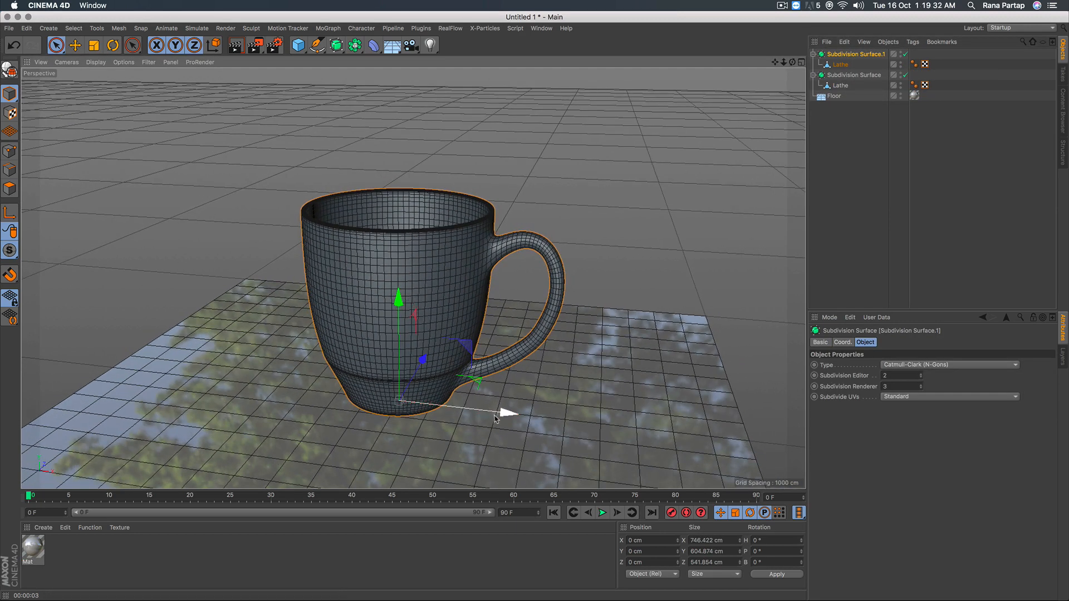
left_click_drag(501, 410, 690, 434)
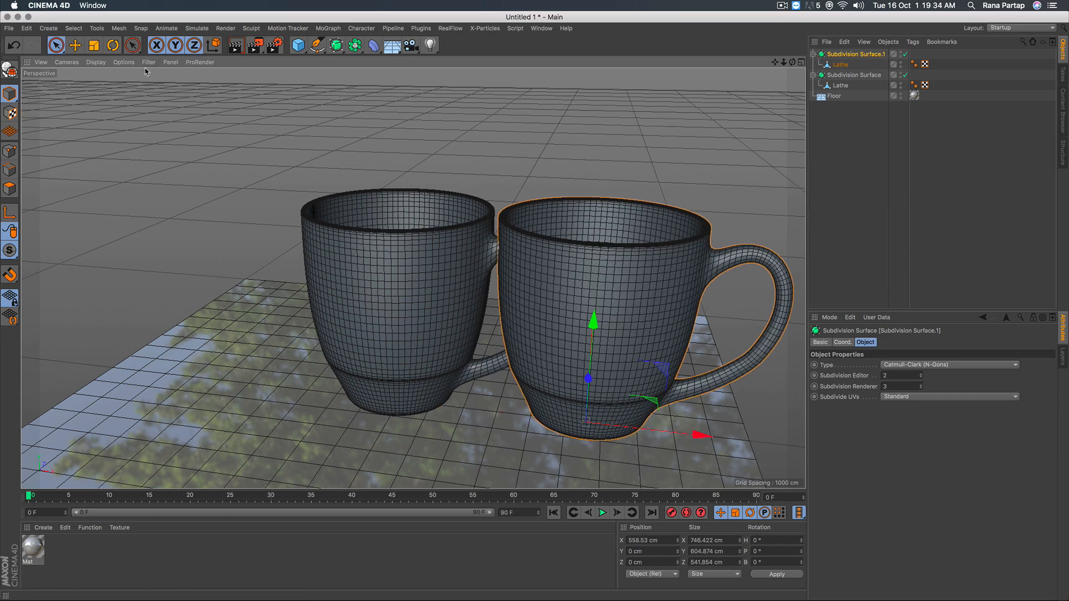
Scale the second cup down uniformly to about 472 × 383 × 343 cm and return to Live Selection
left_click(94, 45)
left_click_drag(679, 253, 327, 218)
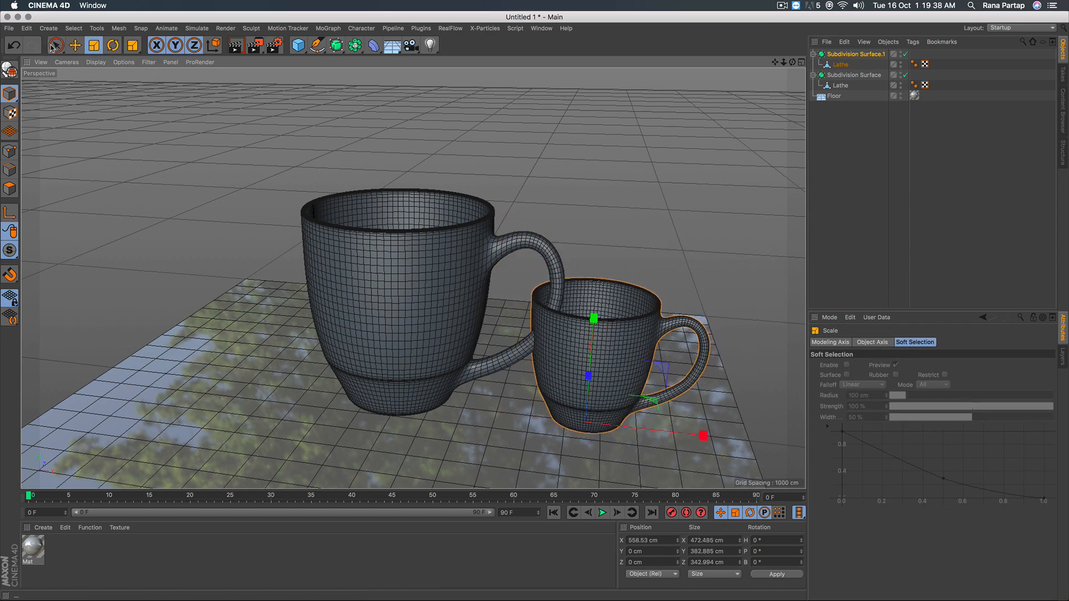
left_click(55, 45)
Move the small cup forward along the Z axis to about -310 cm
scroll(636, 356, "up", 1)
scroll(635, 351, "up", 5)
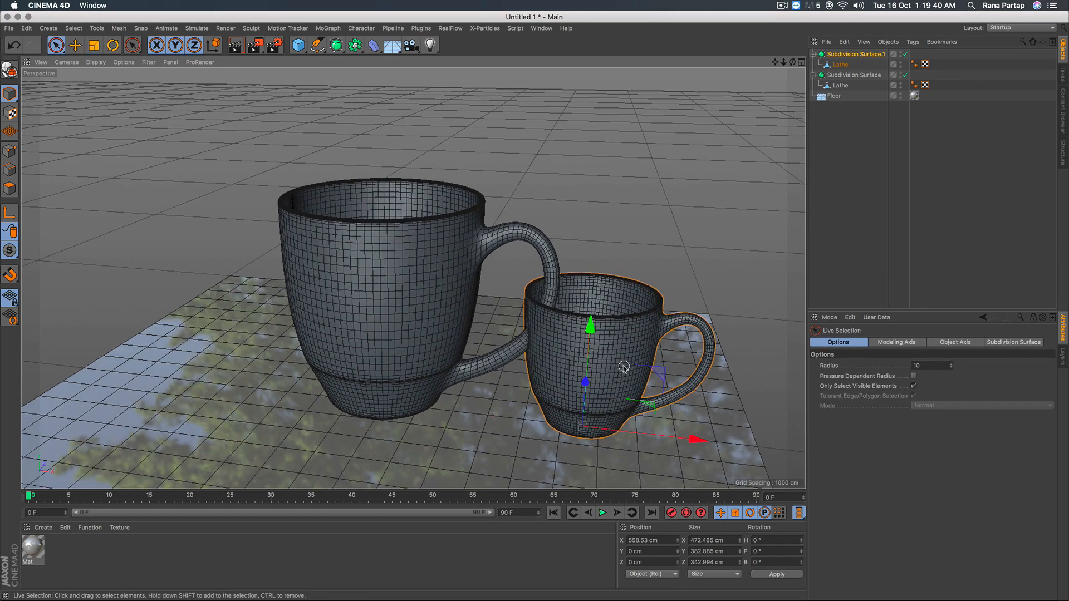
scroll(589, 346, "up", 1)
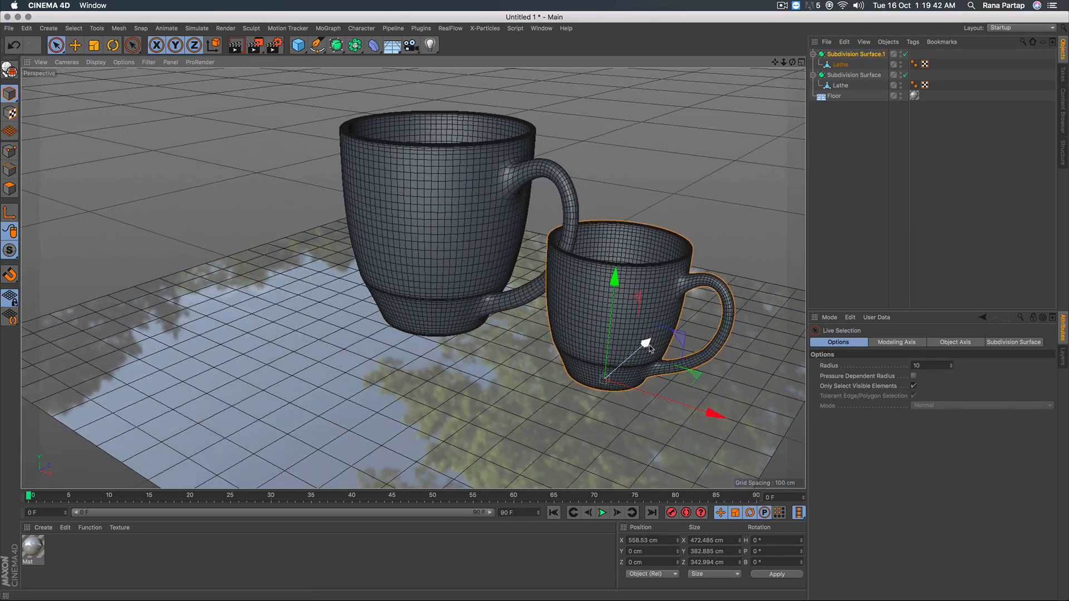
left_click_drag(627, 350, 577, 368)
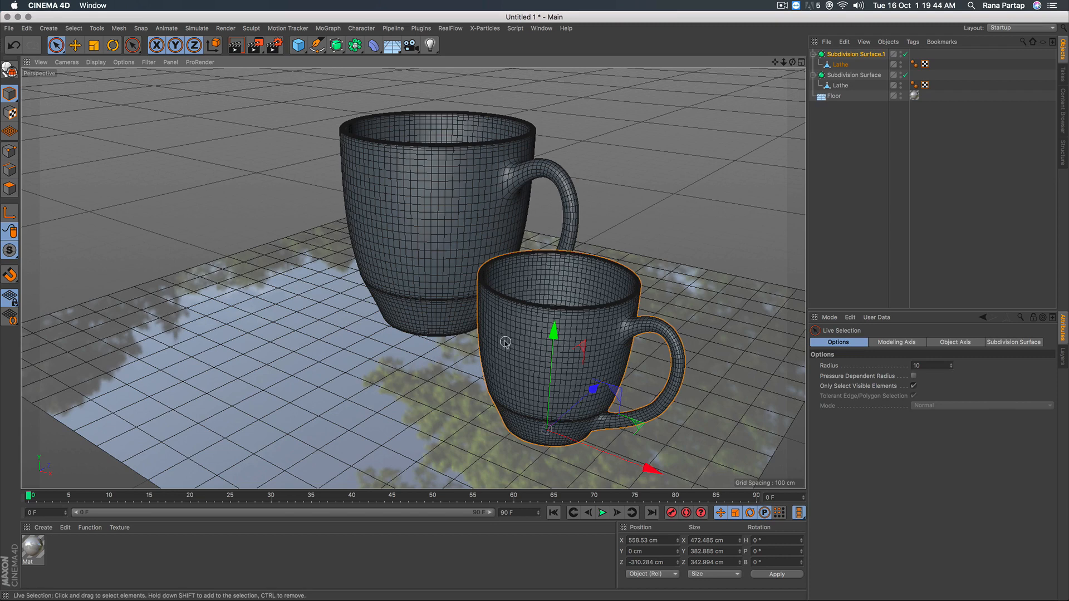
Duplicate the small cup and place the copy in front of the large one at about X 93 cm, Z -455 cm
scroll(540, 344, "up", 1)
left_click_drag(645, 475, 466, 411, "ctrl")
left_click_drag(453, 351, 433, 339)
scroll(432, 340, "up", 4)
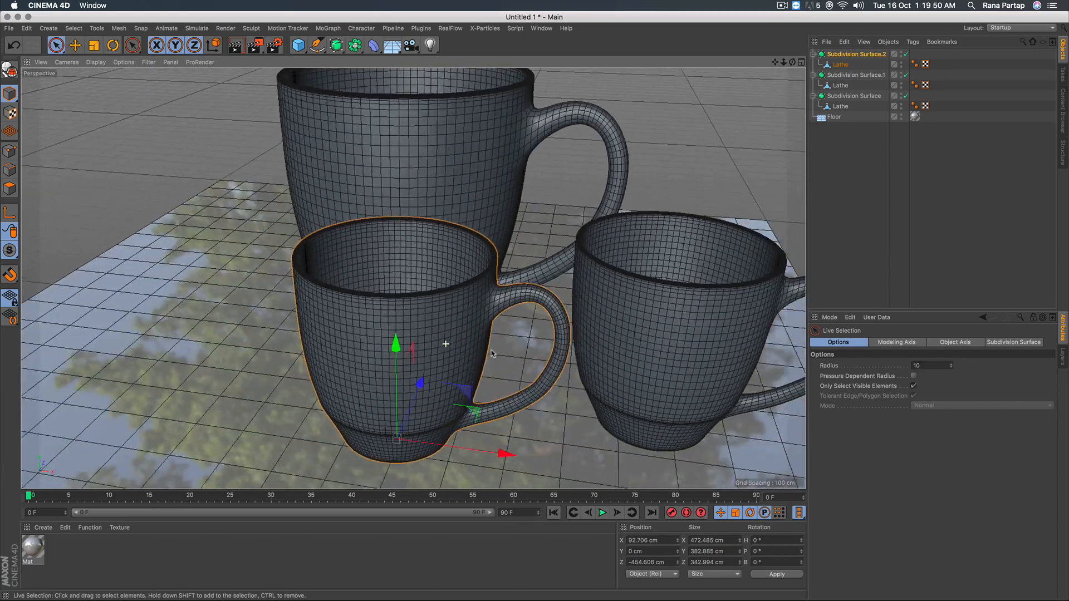
Frame all three cups from a low angle and render the active view
left_click_drag(506, 346, 545, 332, "alt")
right_click_drag(537, 349, 503, 342, "alt")
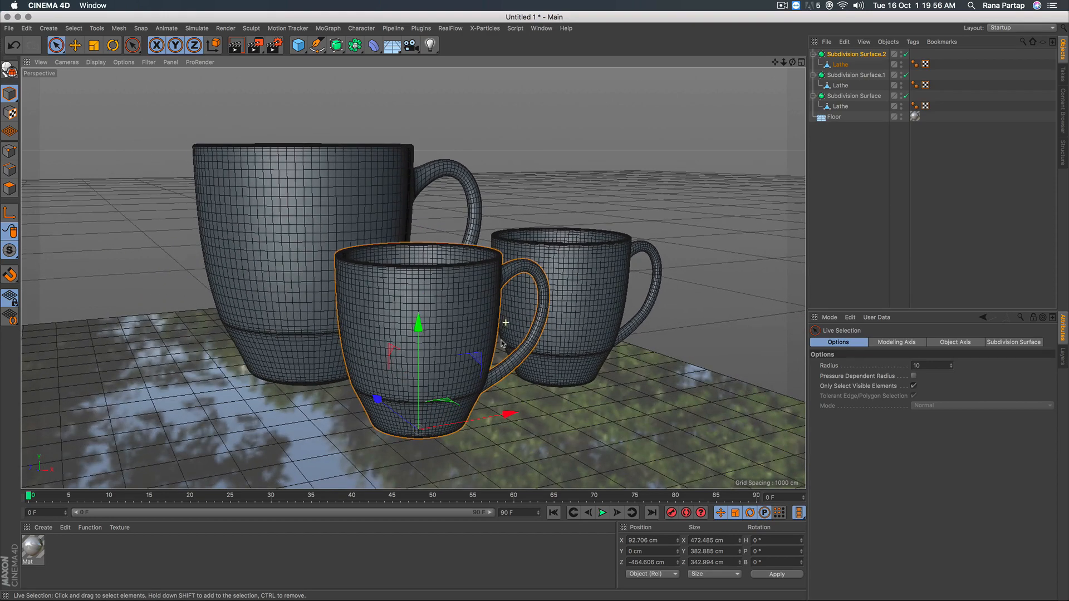
left_click_drag(481, 307, 484, 333, "alt")
left_click(235, 45)
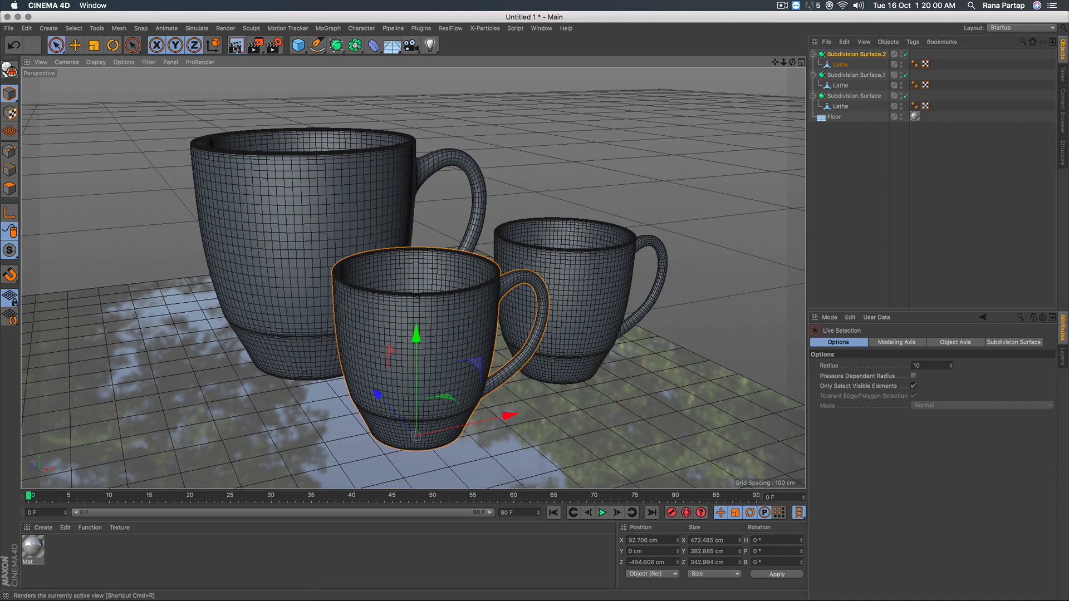